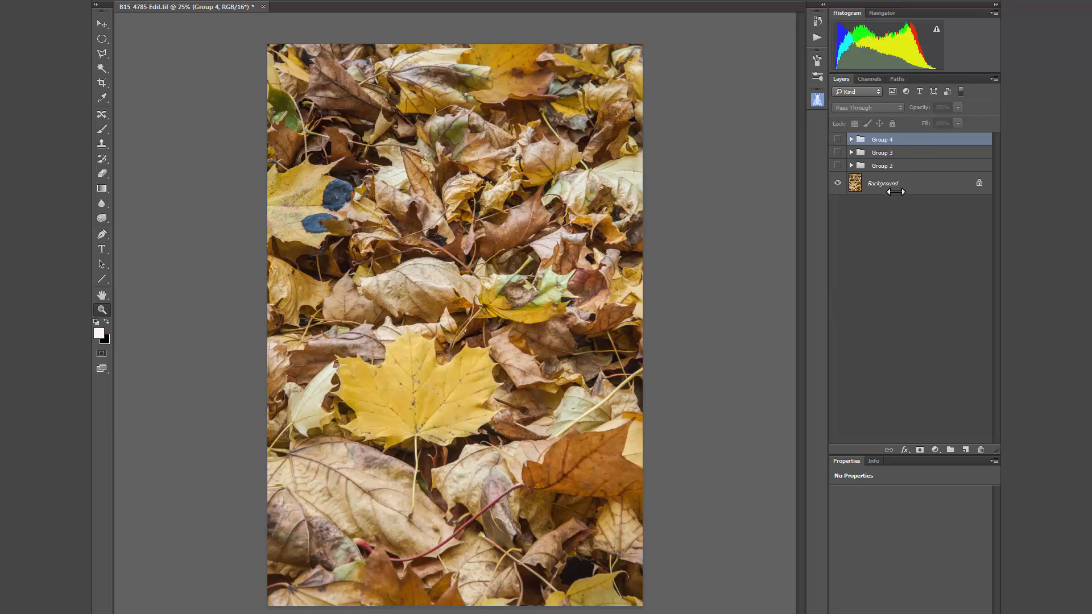
Show Group 4 to preview its effect on the leaves image, and hide it again.
{"action": "left_click", "coordinate": [837, 140]}
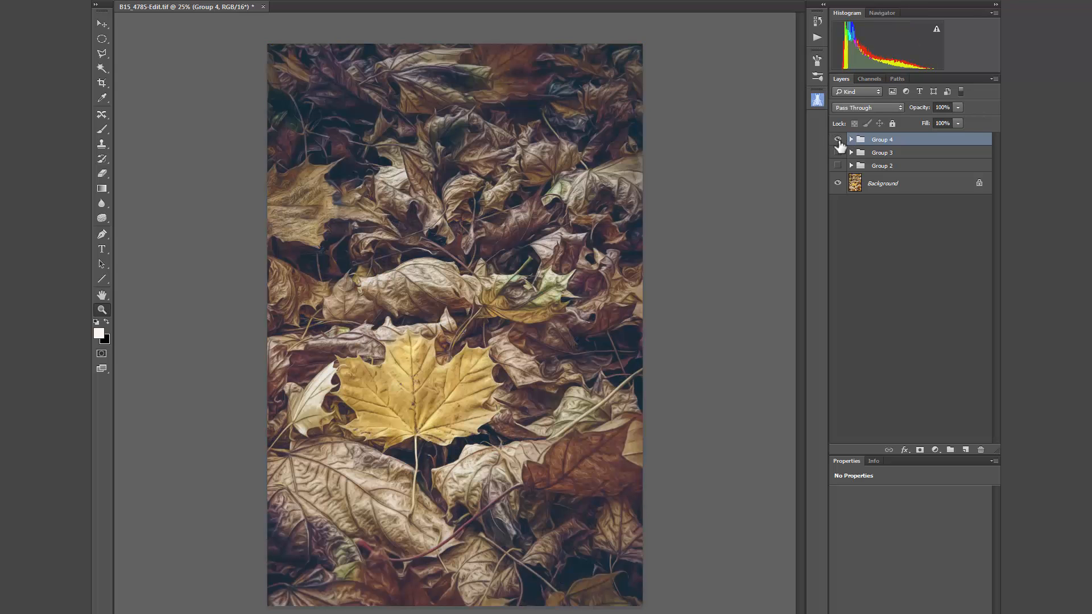
{"action": "left_click", "coordinate": [838, 140]}
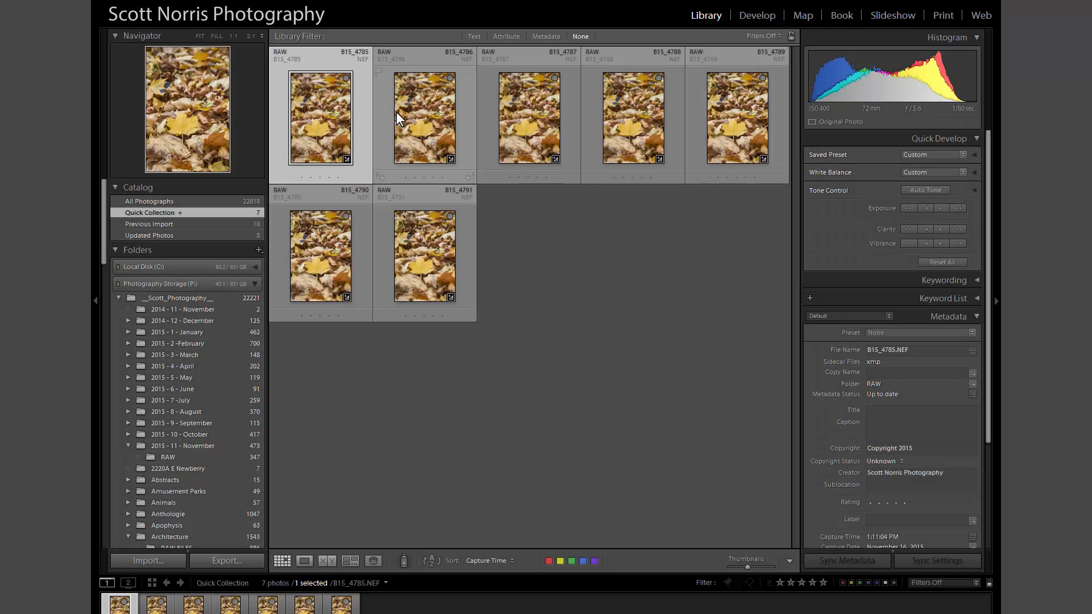
Open B15_4791.NEF in Lightroom's Develop module and review its settings from Basic down to Camera Calibration.
{"action": "key", "text": "f"}
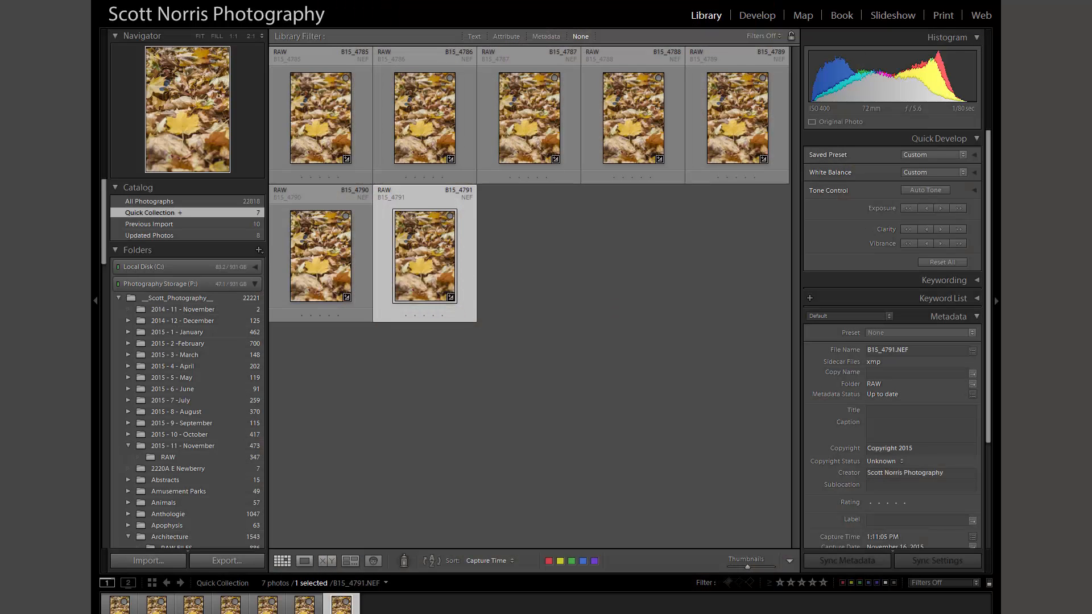
{"action": "left_click", "coordinate": [757, 15]}
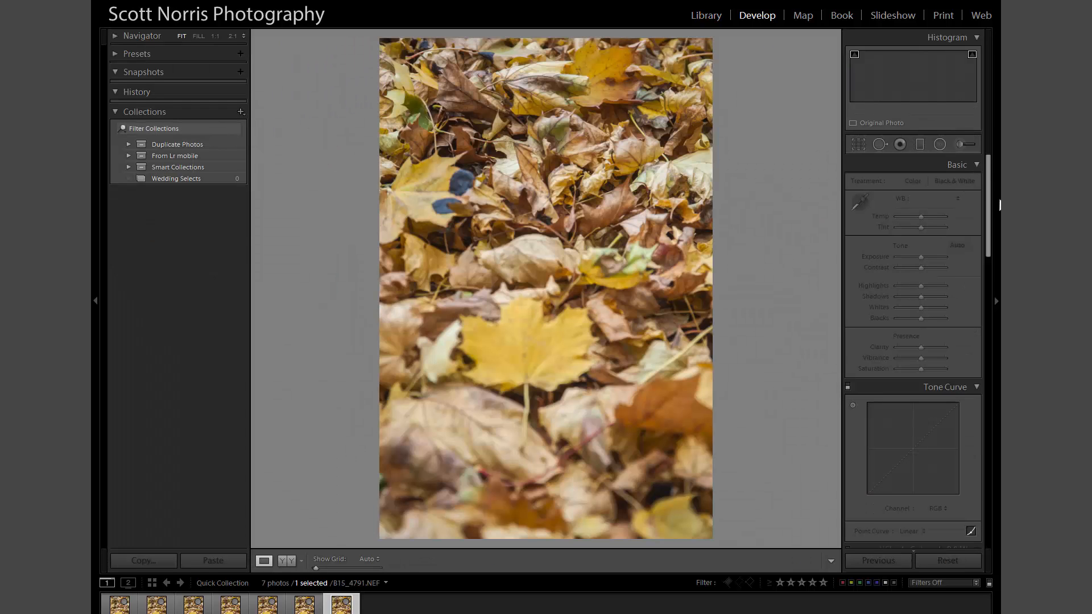
{"action": "scroll", "coordinate": [991, 522], "scroll_direction": "down", "scroll_amount": 15}
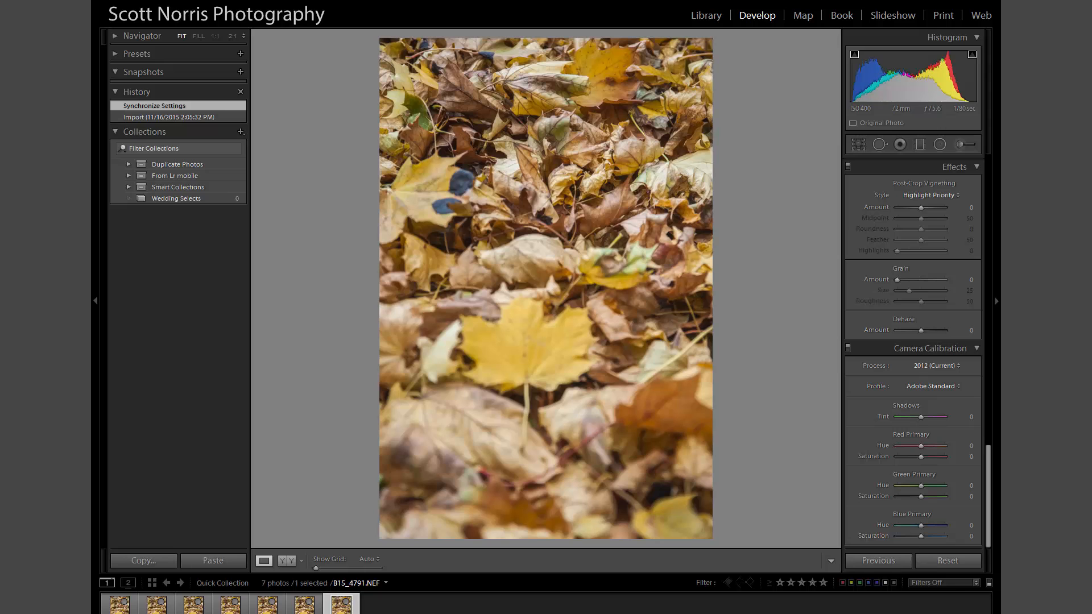
{"action": "left_click_drag", "start_coordinate": [990, 484], "coordinate": [992, 178]}
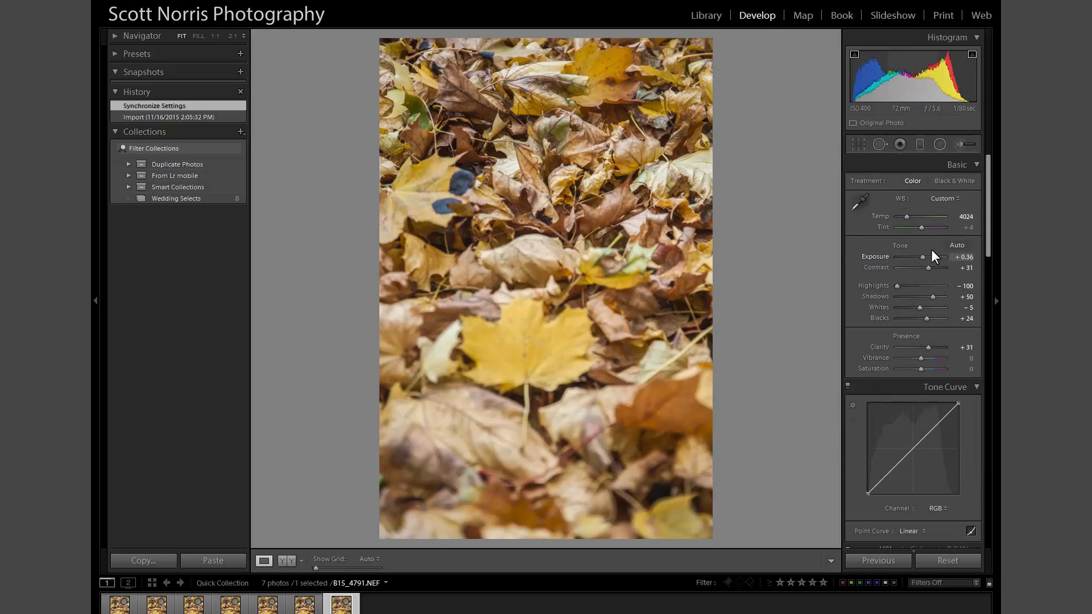
{"action": "left_click_drag", "start_coordinate": [989, 205], "coordinate": [989, 512]}
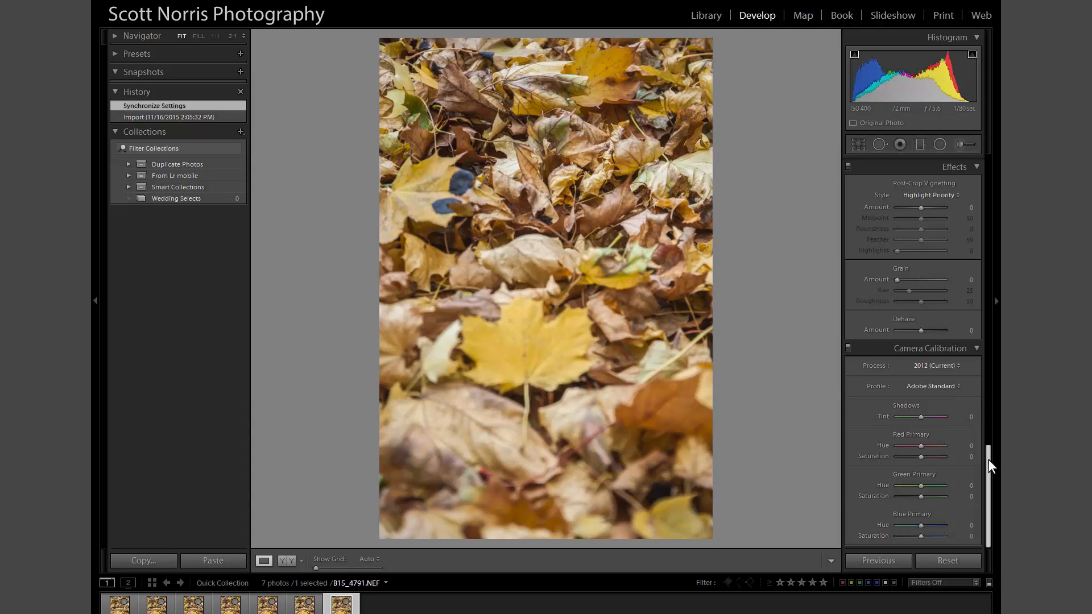
{"action": "left_click_drag", "start_coordinate": [988, 455], "coordinate": [999, 59]}
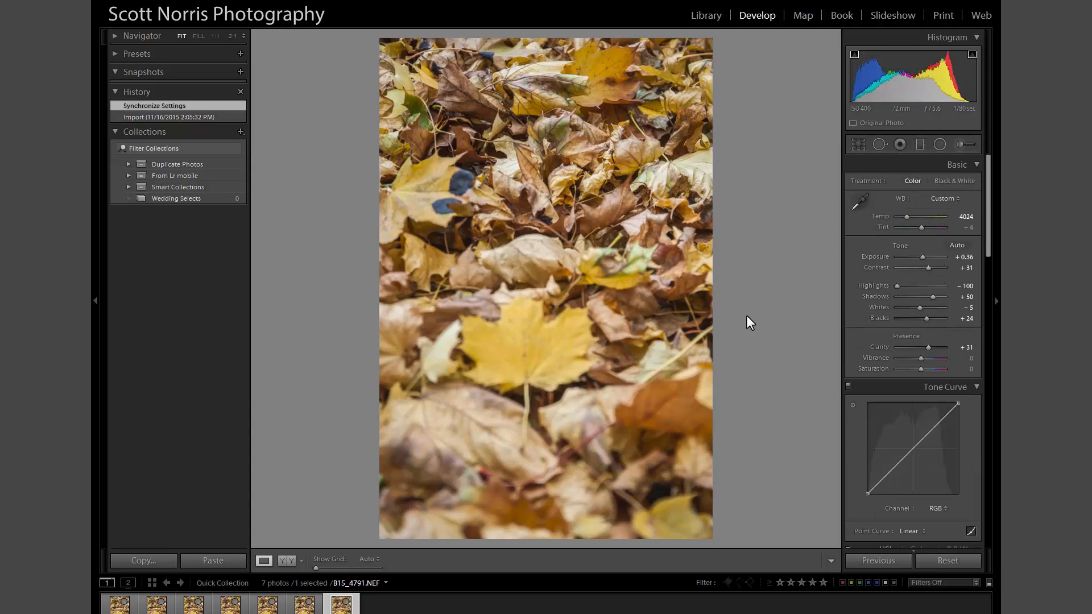
Look up the Edit In options for opening photos as layers in Photoshop, without choosing one.
{"action": "left_click", "coordinate": [175, 5]}
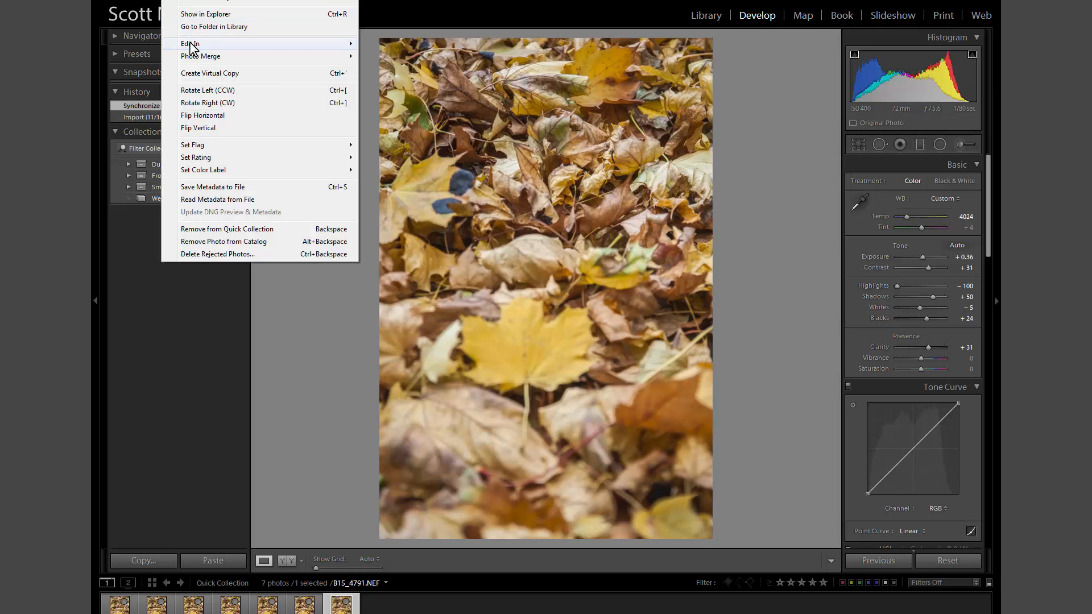
{"action": "mouse_move", "coordinate": [193, 43]}
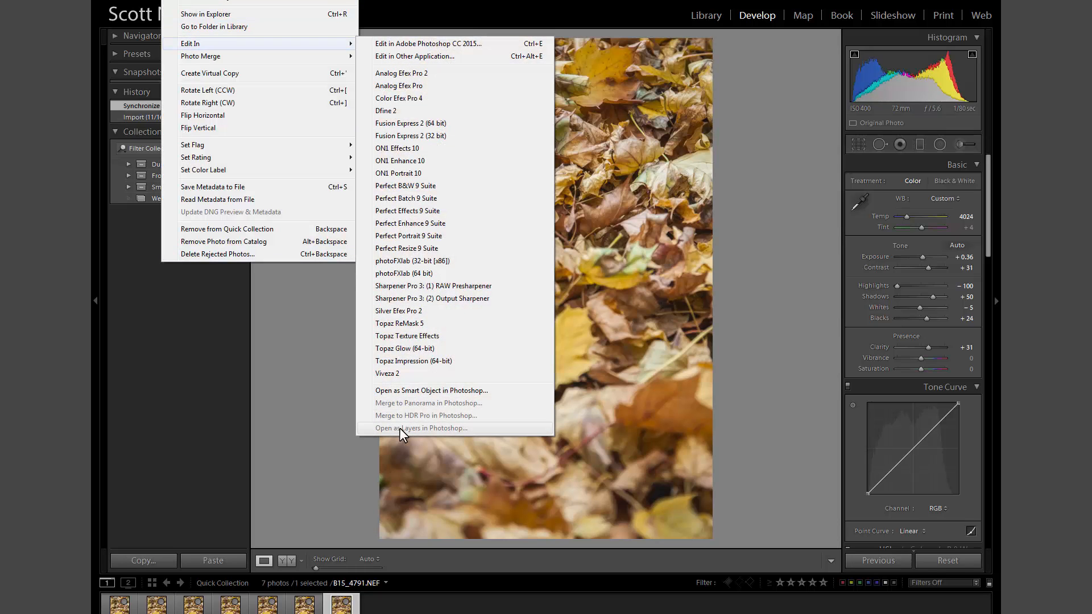
{"action": "left_click", "coordinate": [792, 259]}
Switch to the B15_4785-Edit.tif document in Photoshop and look up the Auto-Align Layers and Auto-Blend Layers commands.
{"action": "key", "text": "alt+Tab"}
{"action": "key", "text": "alt+Tab"}
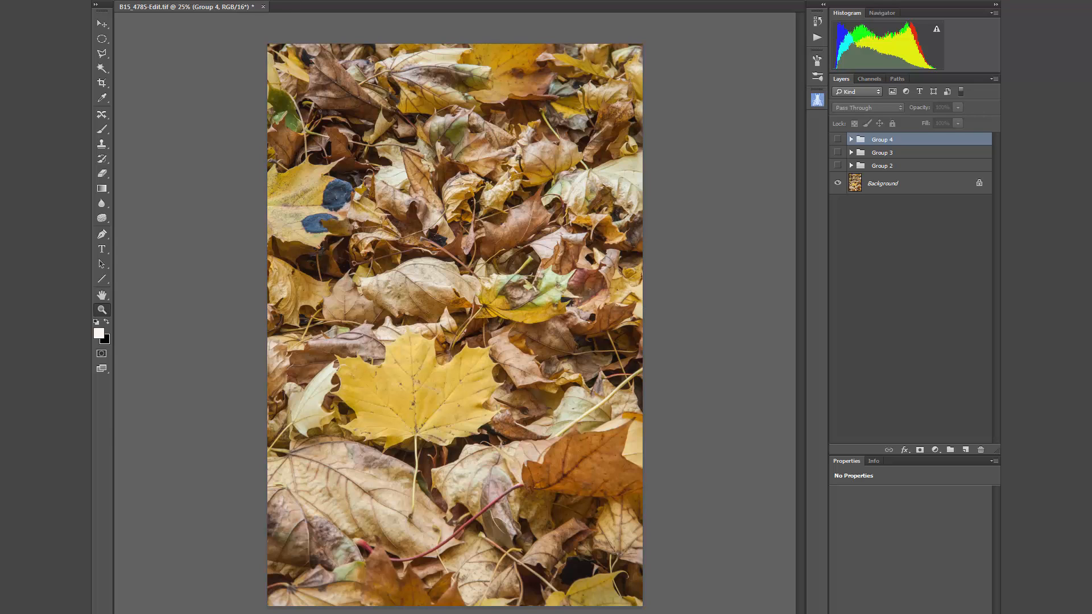
{"action": "left_click", "coordinate": [142, 0]}
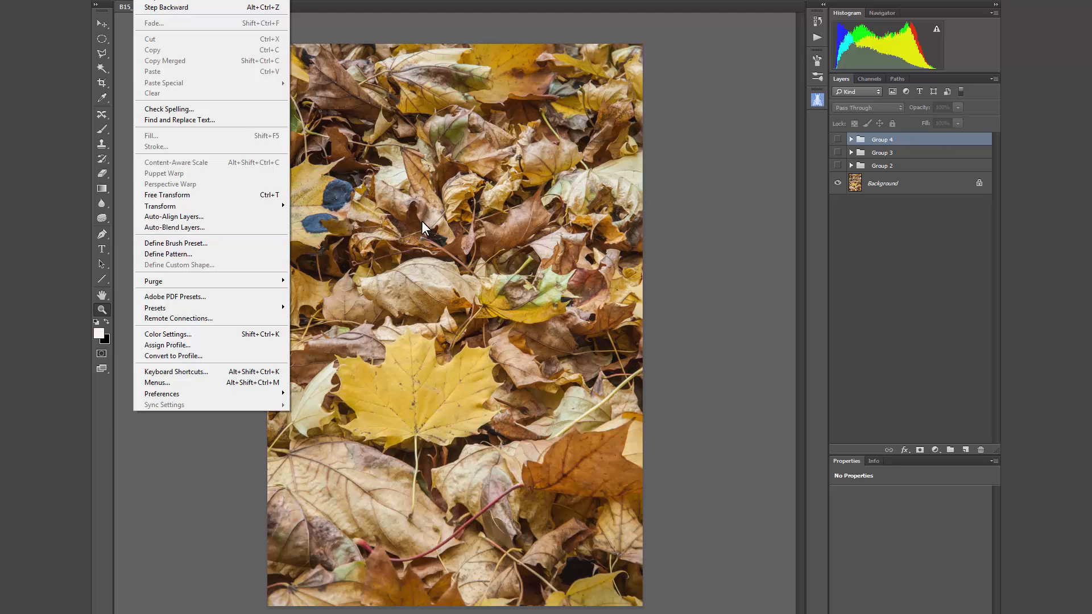
{"action": "left_click", "coordinate": [691, 228]}
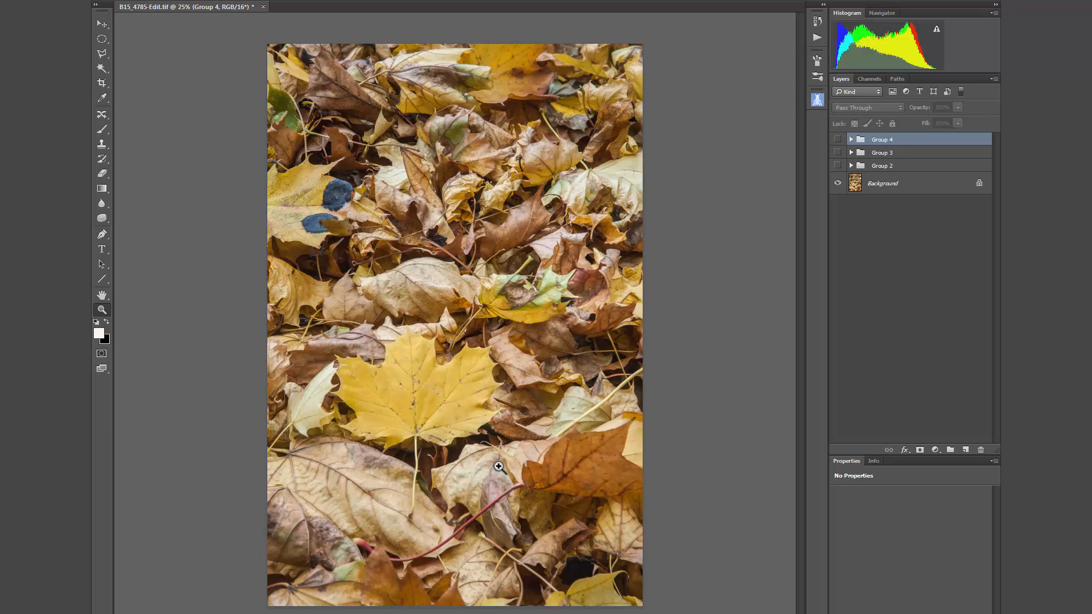
Show and expand Group 2, and hide Sharpen, Group 1 and Clarity inside it.
{"action": "left_click", "coordinate": [837, 166]}
{"action": "left_click", "coordinate": [851, 166]}
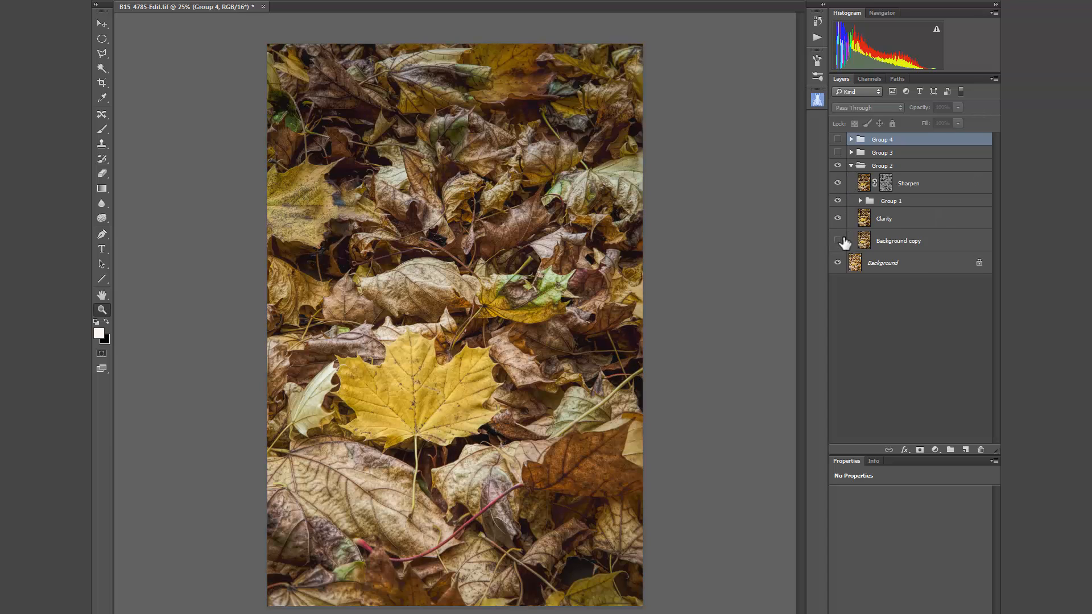
{"action": "left_click_drag", "start_coordinate": [838, 183], "coordinate": [838, 218]}
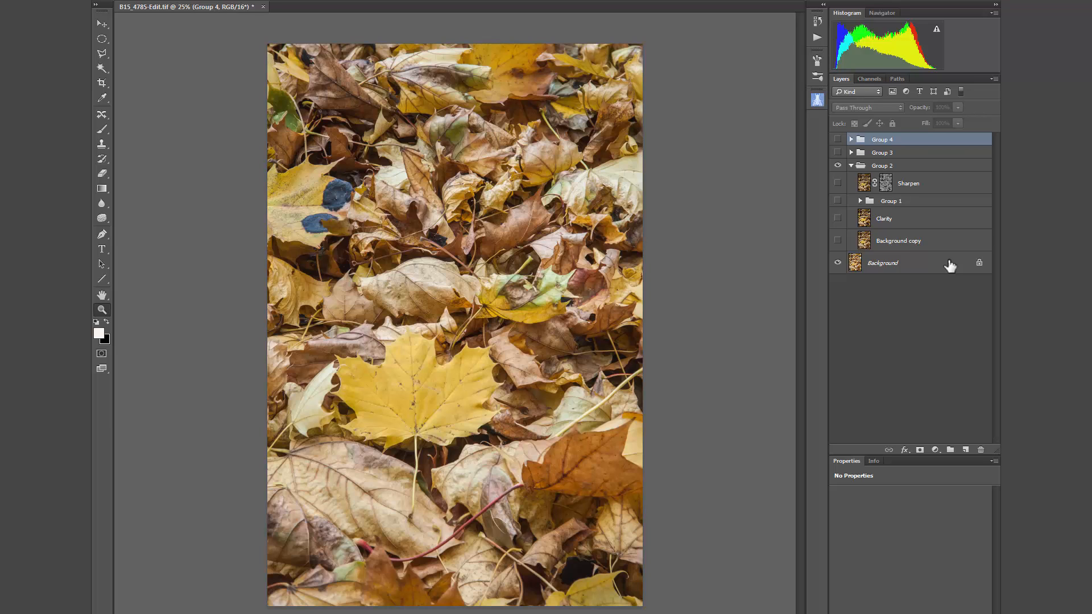
Select the Background copy layer, compare the image with and without it, and leave it shown.
{"action": "left_click", "coordinate": [909, 243]}
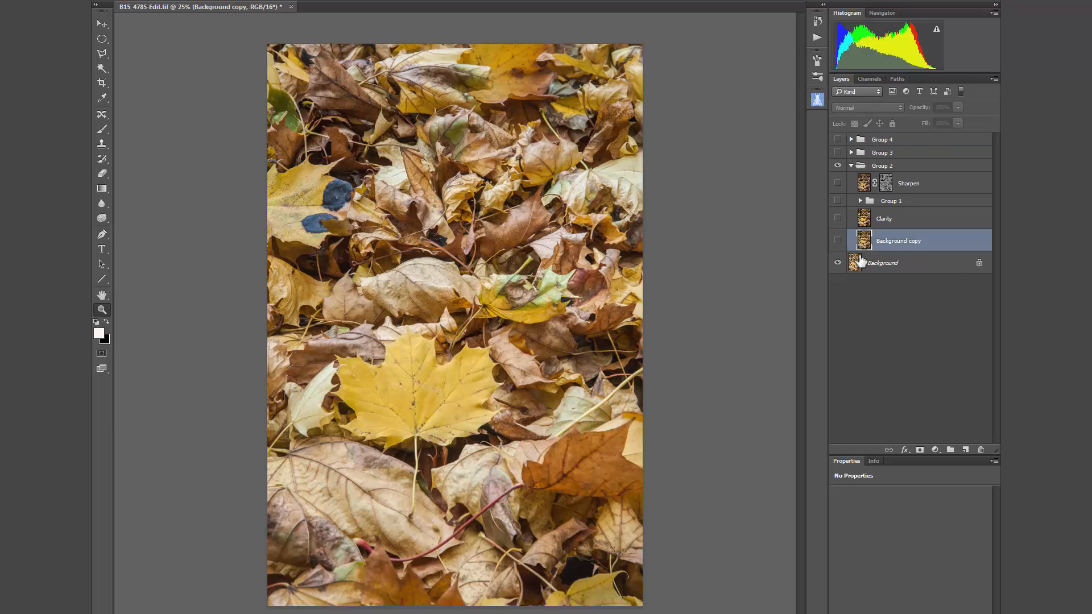
{"action": "left_click", "coordinate": [839, 242]}
{"action": "left_click", "coordinate": [837, 240]}
{"action": "left_click", "coordinate": [838, 240]}
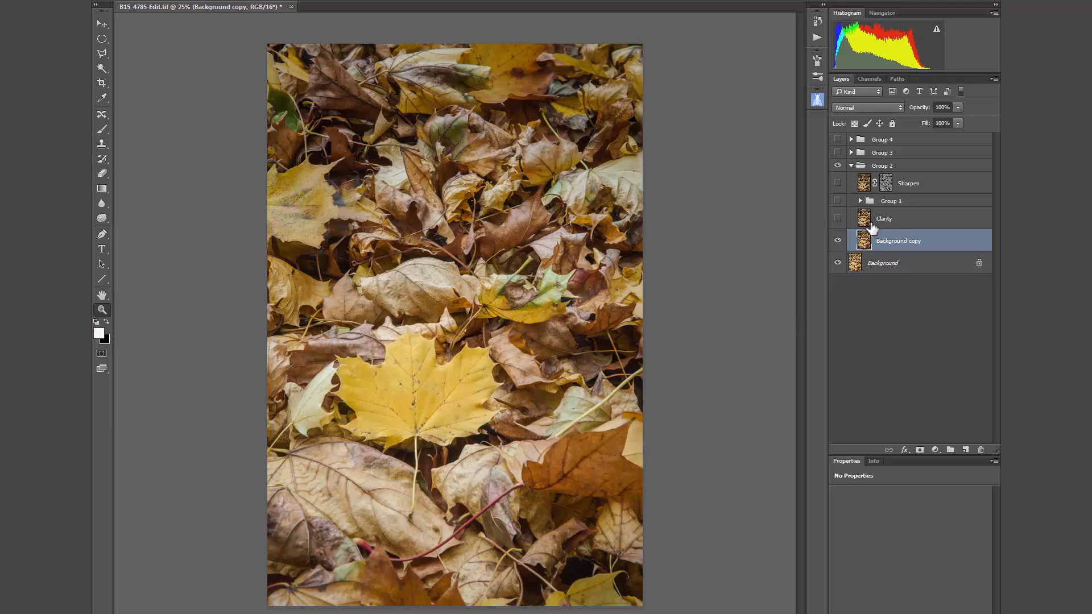
Show and select the Clarity layer, compare the image with and without it, and leave it shown.
{"action": "left_click", "coordinate": [837, 218]}
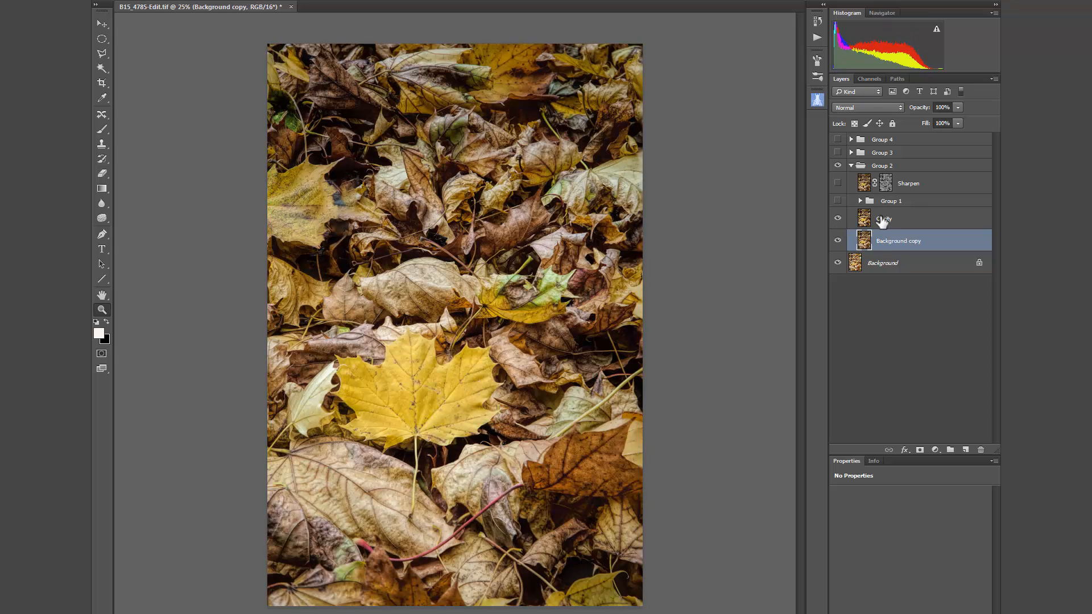
{"action": "left_click", "coordinate": [908, 222]}
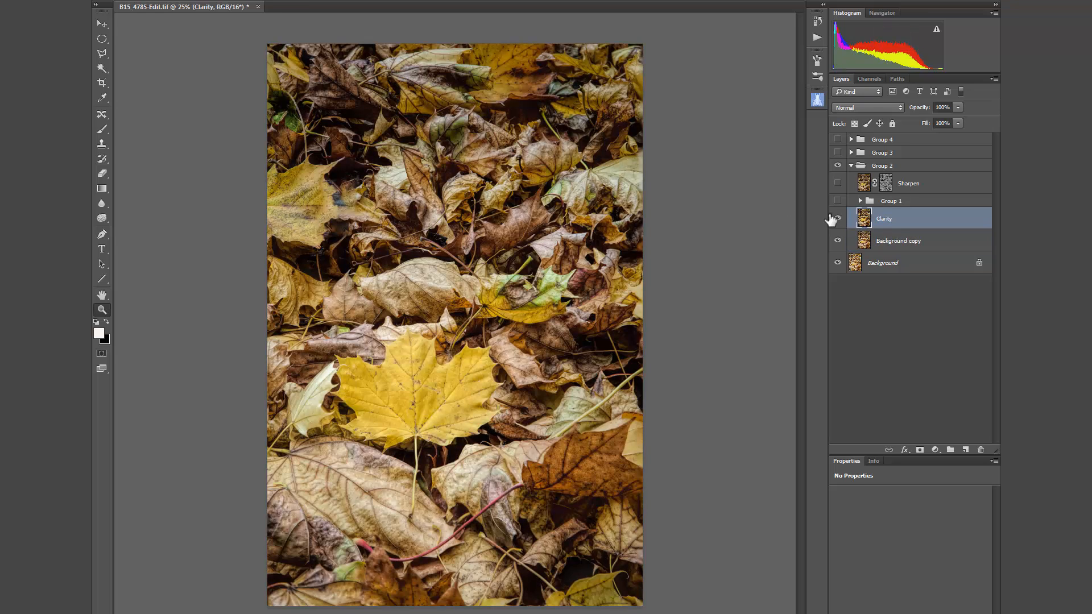
{"action": "left_click", "coordinate": [837, 219]}
{"action": "left_click", "coordinate": [836, 219]}
{"action": "left_click", "coordinate": [844, 220]}
{"action": "left_click", "coordinate": [845, 221]}
Show and expand Group 1, and check the document's channels before returning to the layer list.
{"action": "left_click", "coordinate": [849, 202]}
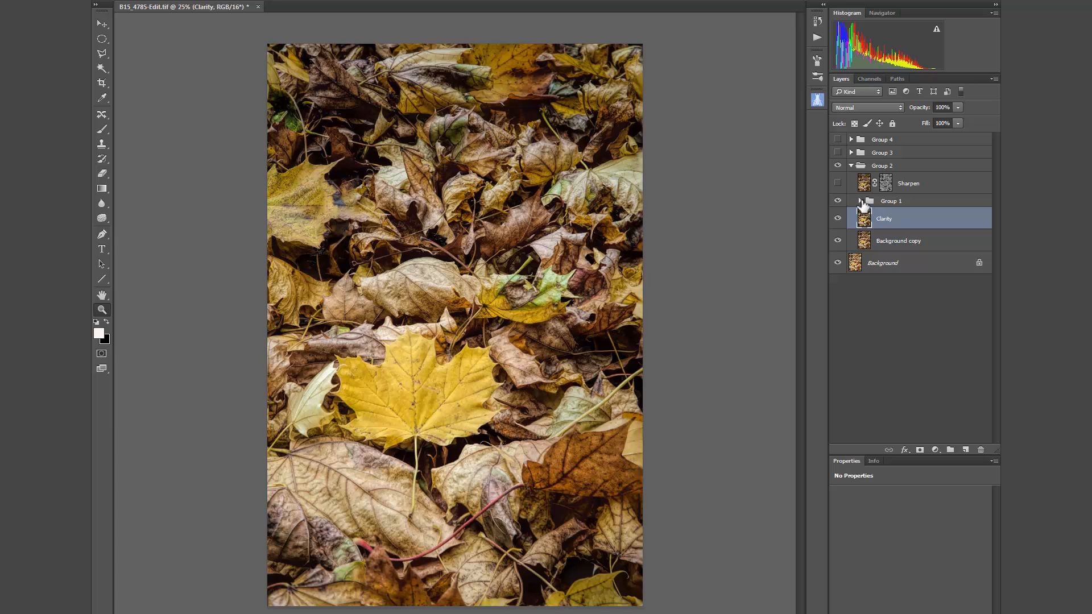
{"action": "left_click", "coordinate": [860, 202]}
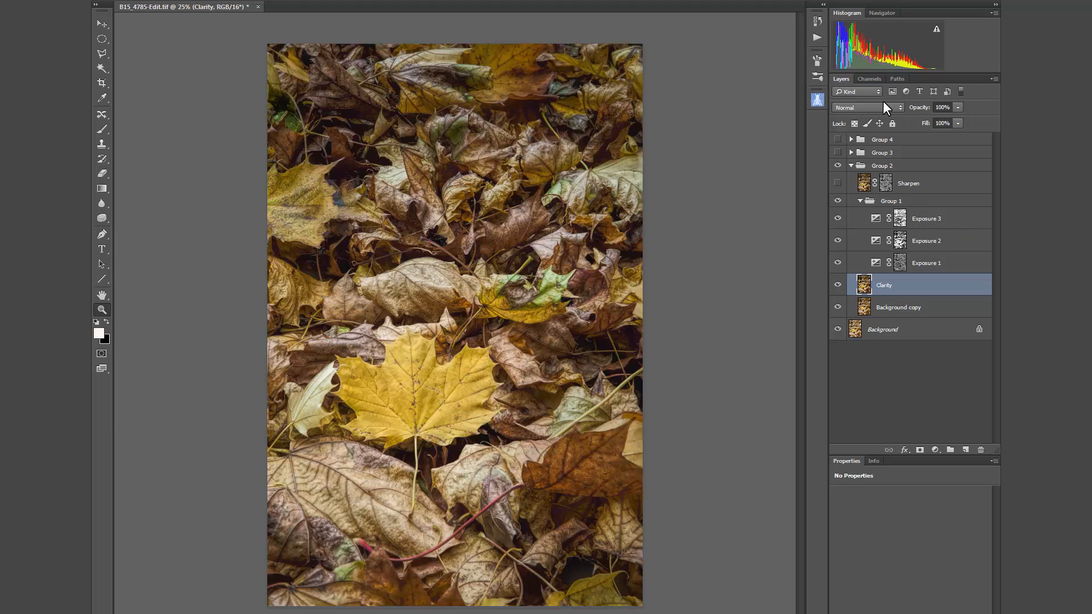
{"action": "left_click", "coordinate": [875, 79]}
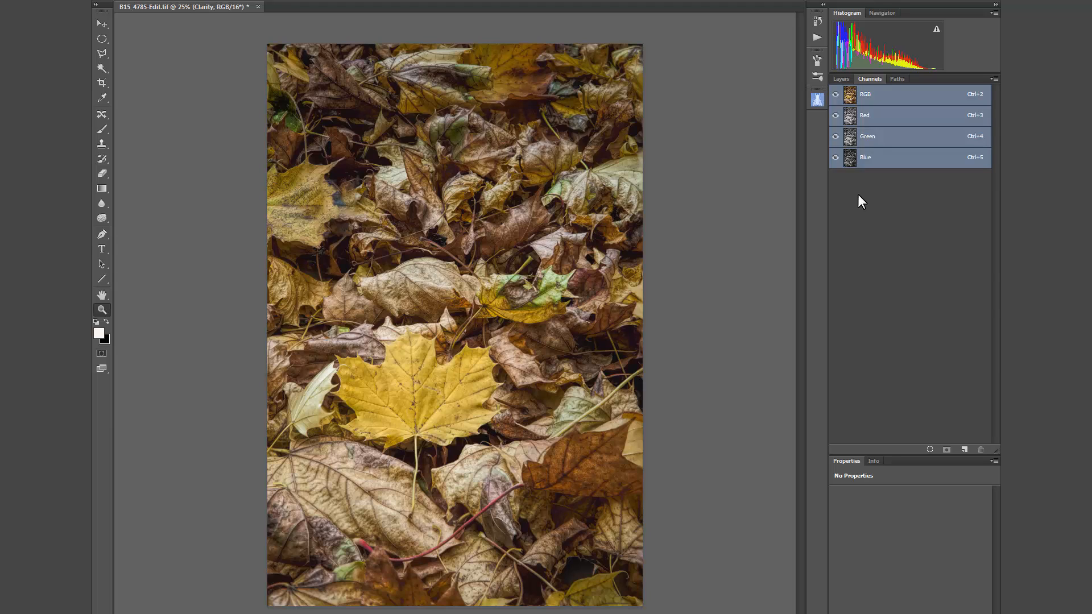
{"action": "left_click", "coordinate": [841, 78]}
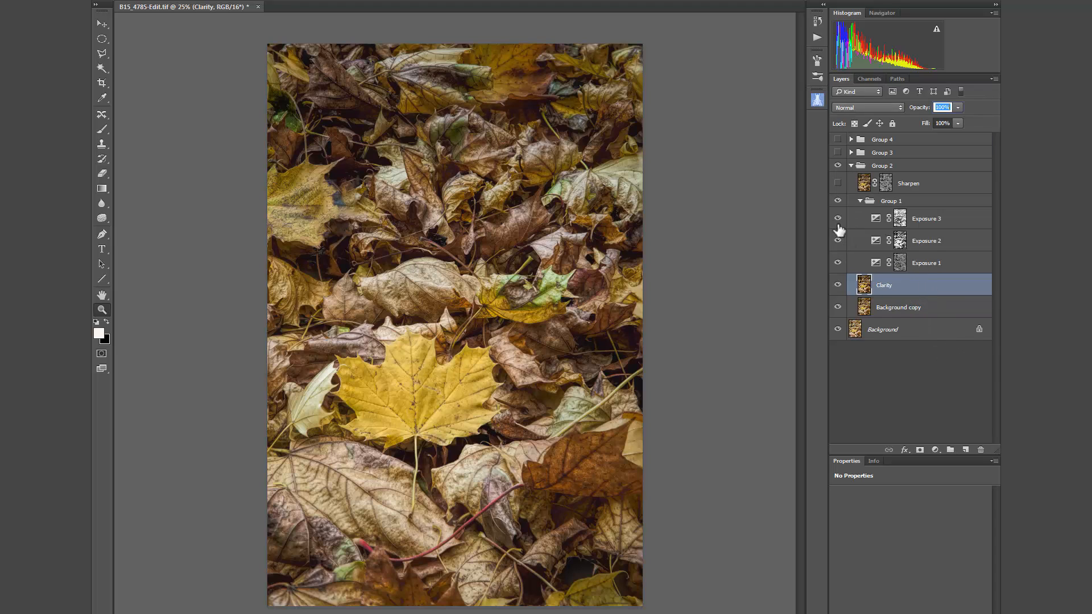
Hide Exposure 3 and Exposure 2 in Group 1, select Exposure 1, and compare the image with and without it.
{"action": "left_click_drag", "start_coordinate": [839, 220], "coordinate": [840, 242]}
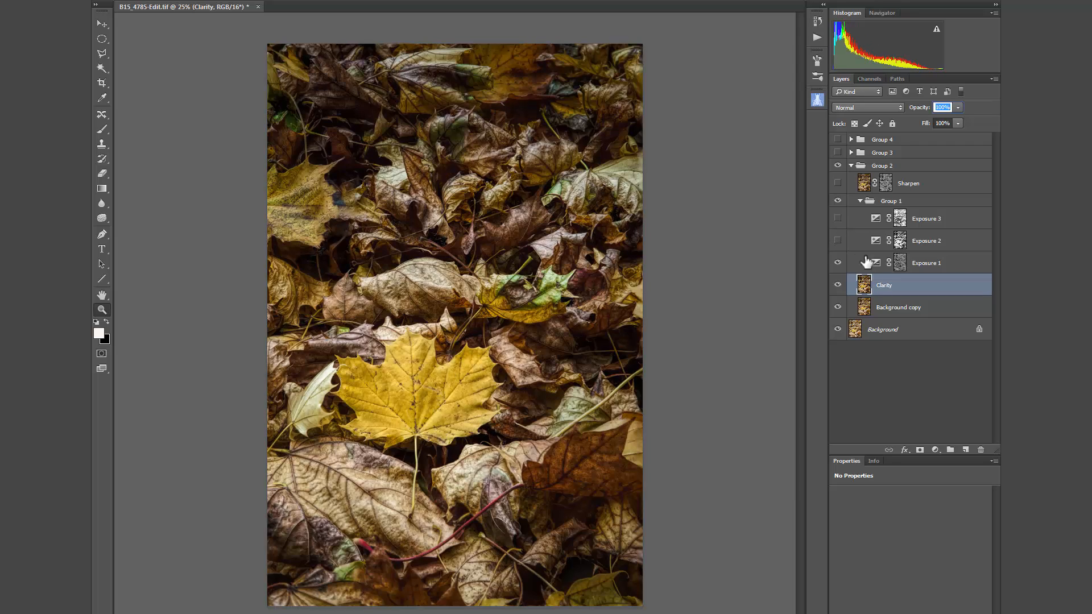
{"action": "left_click", "coordinate": [838, 263]}
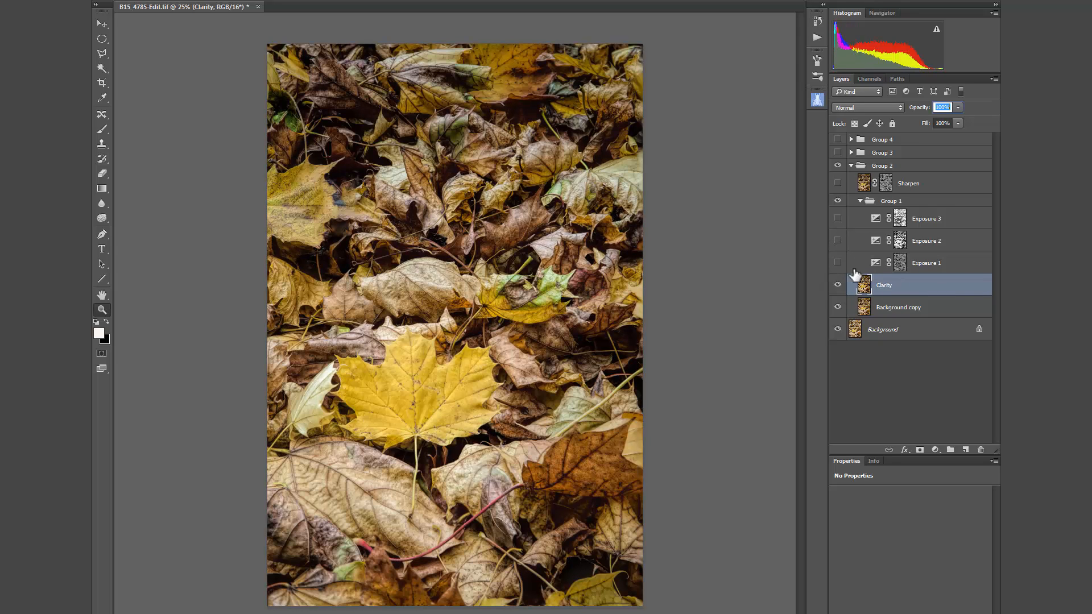
{"action": "left_click", "coordinate": [836, 263]}
{"action": "left_click", "coordinate": [932, 266]}
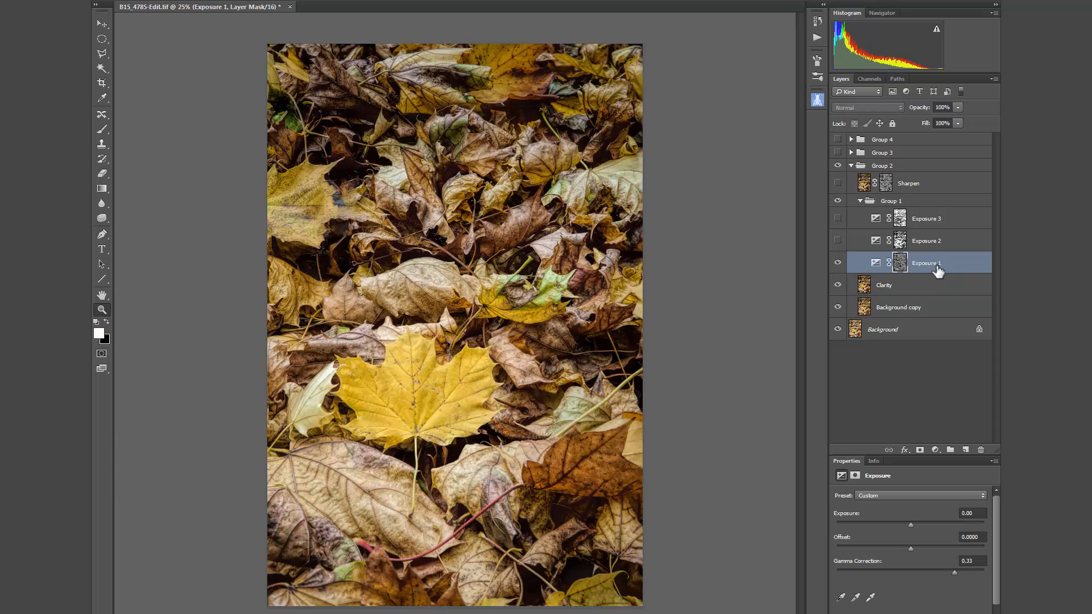
{"action": "left_click", "coordinate": [838, 263]}
{"action": "left_click", "coordinate": [838, 263]}
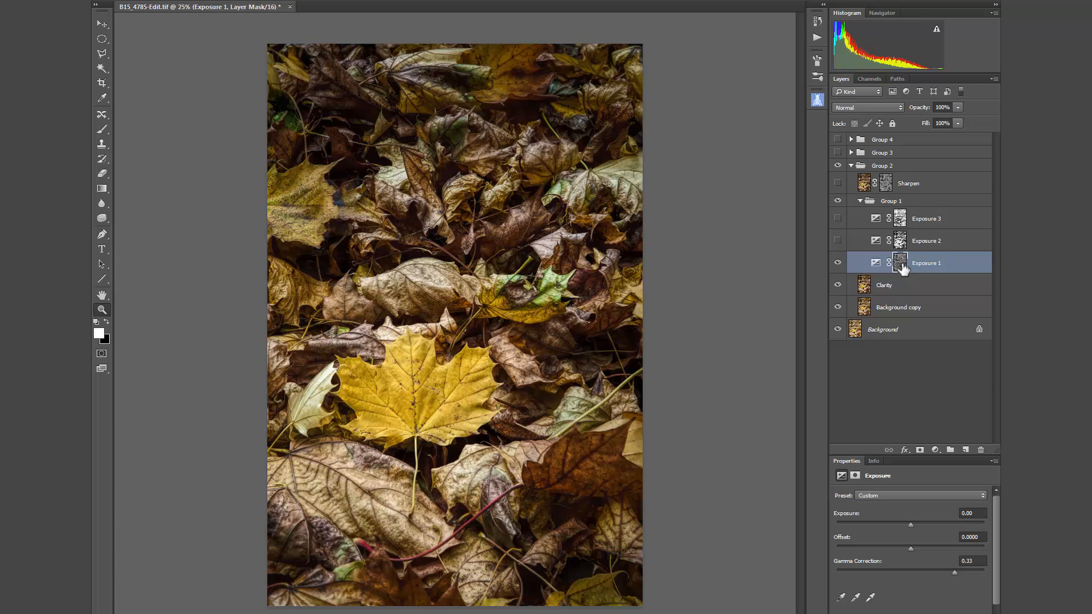
Examine the layer mask of Exposure 1 on the canvas, alternating between the mask and the image.
{"action": "left_click", "coordinate": [903, 269], "text": "alt"}
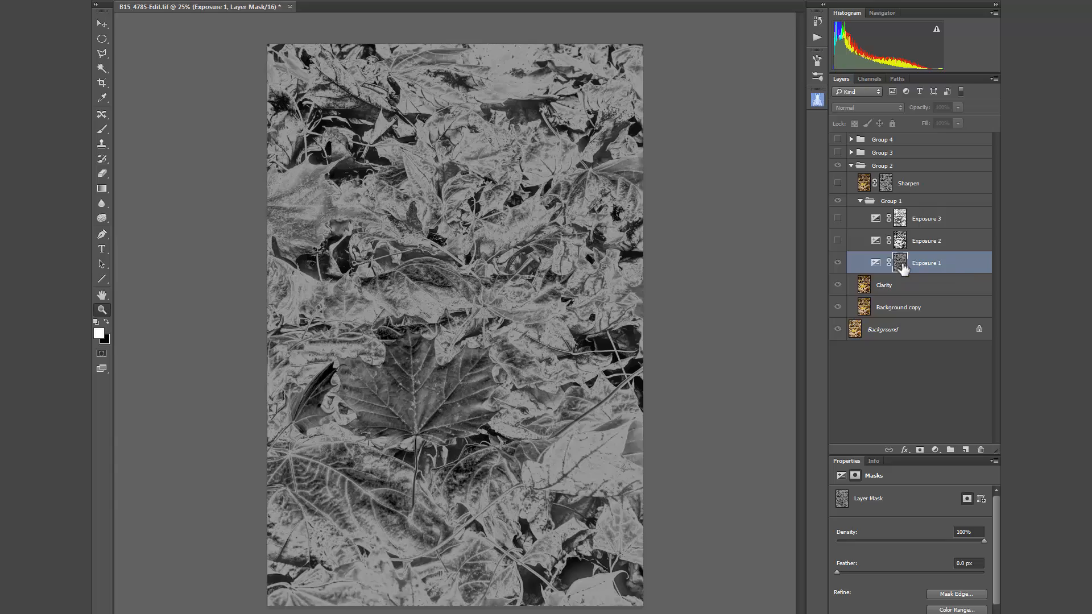
{"action": "left_click", "coordinate": [900, 263], "text": "alt"}
{"action": "left_click", "coordinate": [900, 263], "text": "alt"}
{"action": "left_click", "coordinate": [903, 269], "text": "alt"}
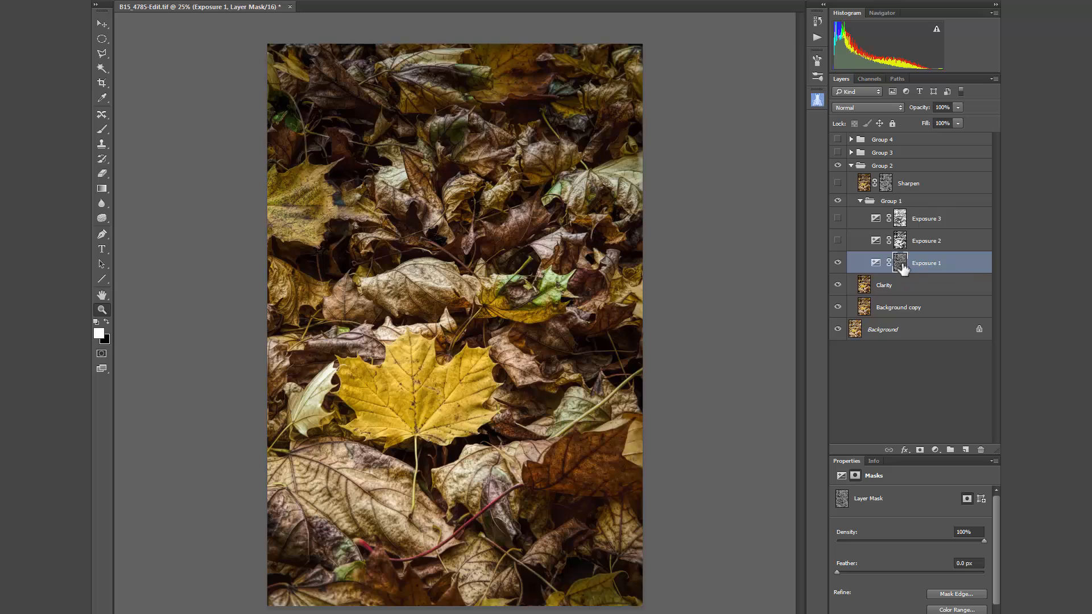
{"action": "left_click", "coordinate": [902, 268], "text": "alt"}
{"action": "left_click", "coordinate": [903, 268], "text": "alt"}
Review the adjustment settings of Exposure 1 and compare the image with and without the layer.
{"action": "left_click", "coordinate": [838, 263]}
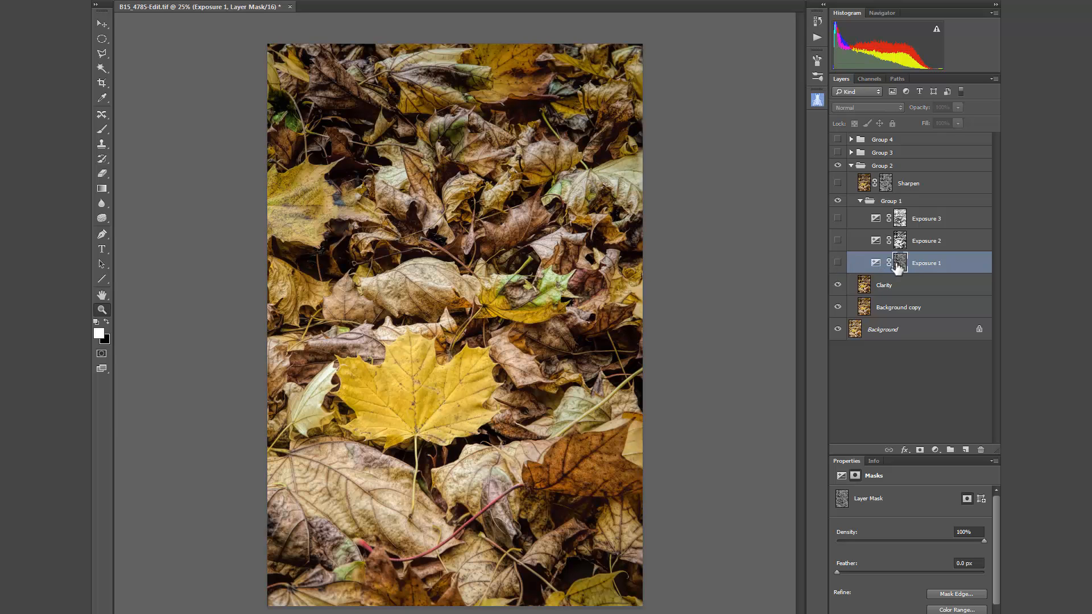
{"action": "left_click", "coordinate": [875, 262]}
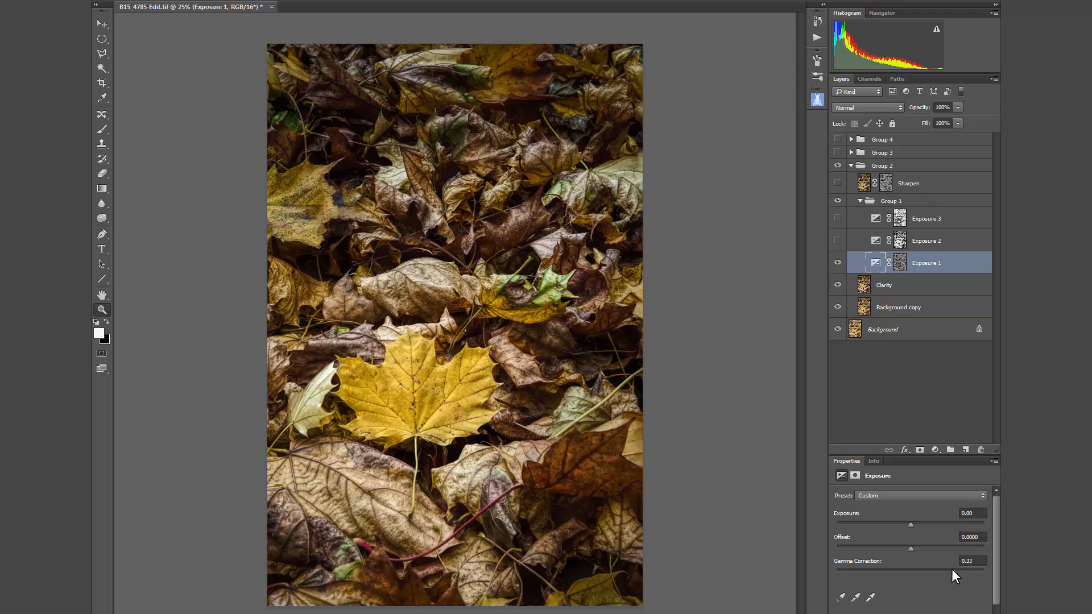
{"action": "left_click", "coordinate": [838, 262]}
{"action": "left_click", "coordinate": [837, 263]}
Show the Exposure 2 layer and inspect its layer mask and adjustment settings.
{"action": "left_click", "coordinate": [837, 240]}
{"action": "left_click", "coordinate": [901, 241], "text": "alt"}
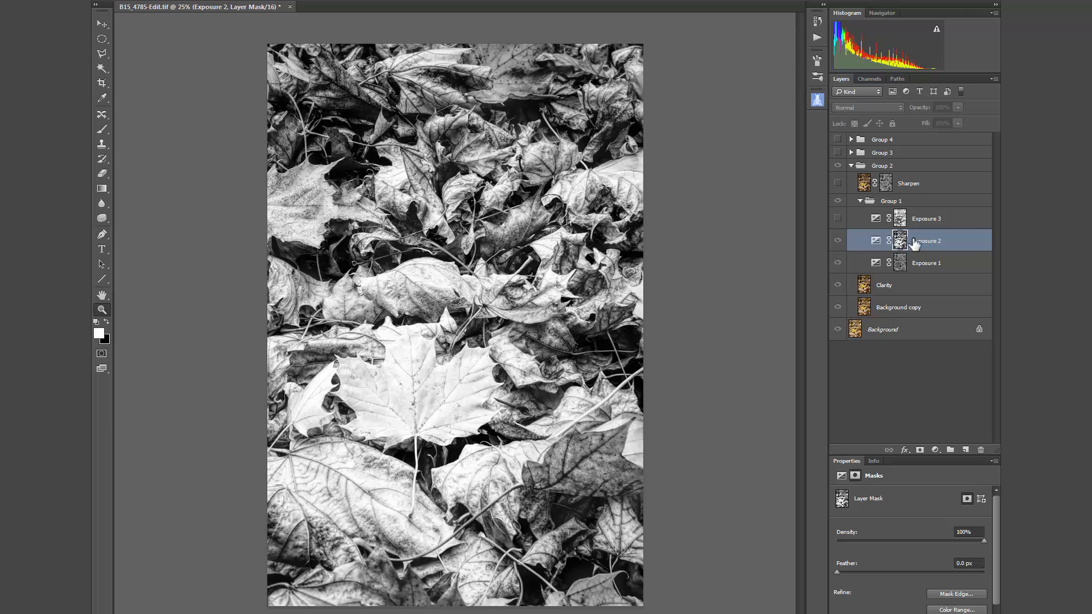
{"action": "left_click", "coordinate": [875, 240]}
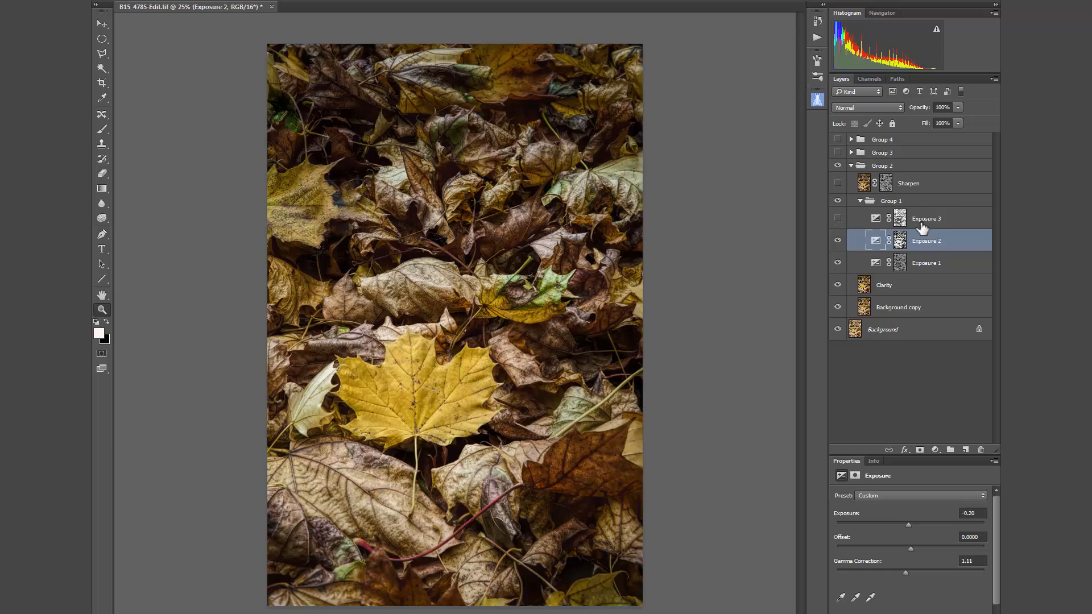
View the layer mask of Exposure 3 on the canvas, and return to the image view.
{"action": "left_click", "coordinate": [900, 220], "text": "alt"}
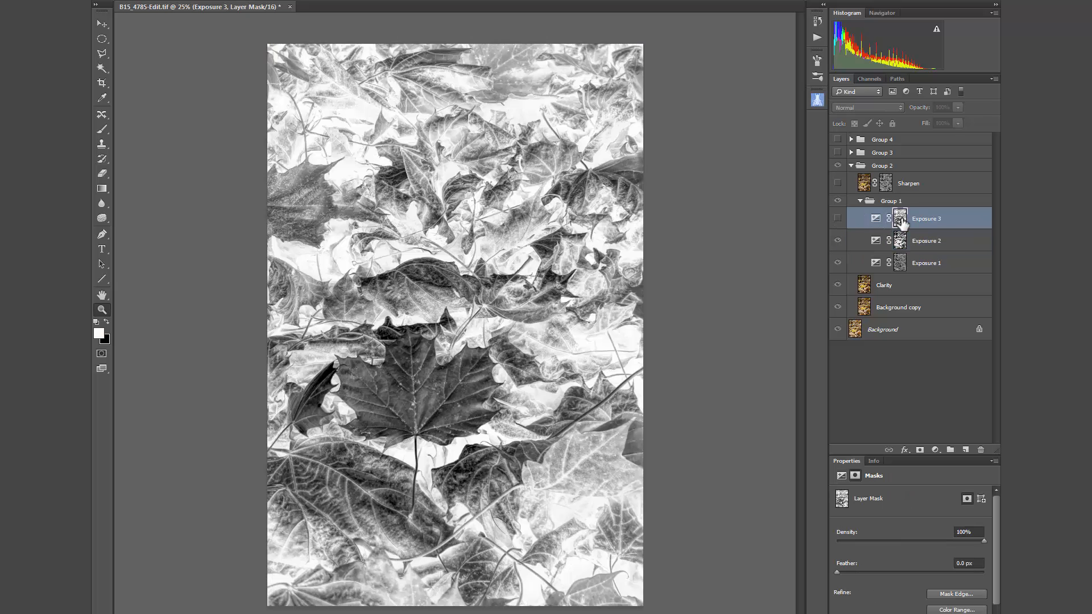
{"action": "left_click", "coordinate": [900, 220], "text": "alt"}
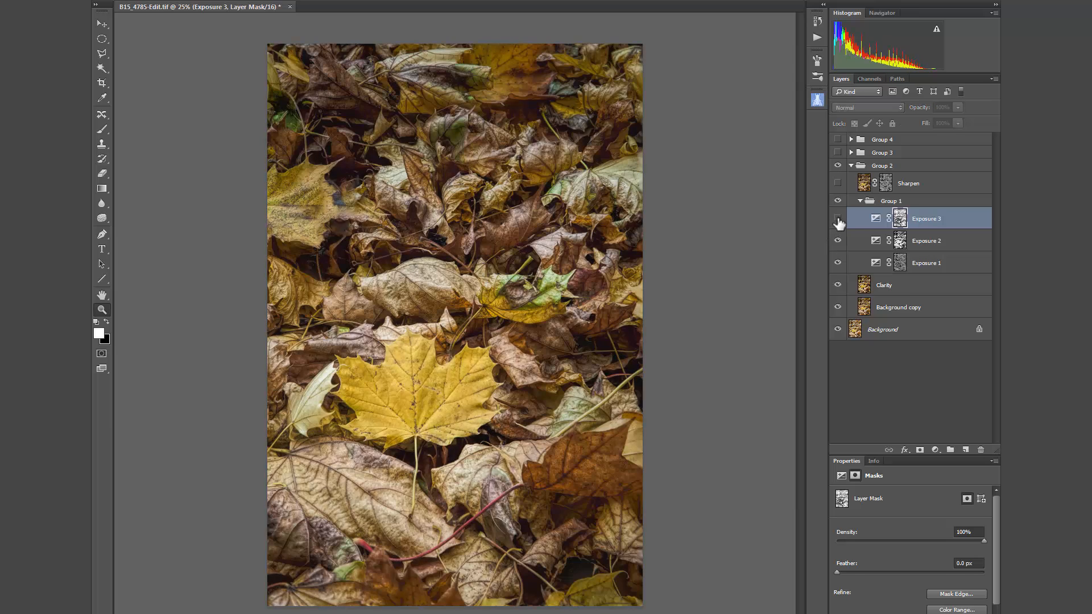
Show the Exposure 3 layer and review its adjustment settings.
{"action": "left_click", "coordinate": [837, 218]}
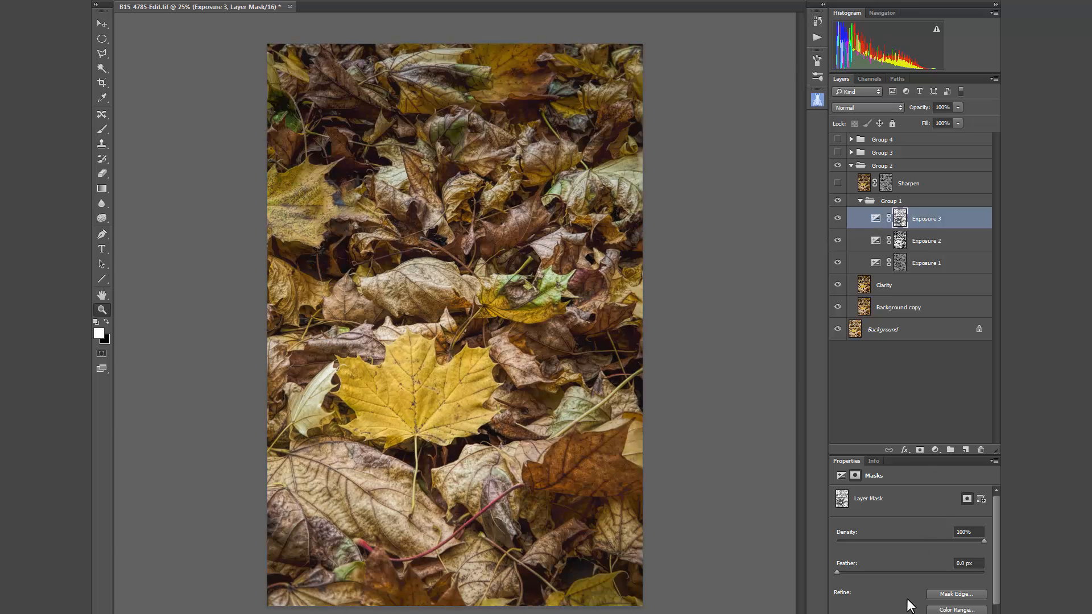
{"action": "left_click", "coordinate": [876, 220]}
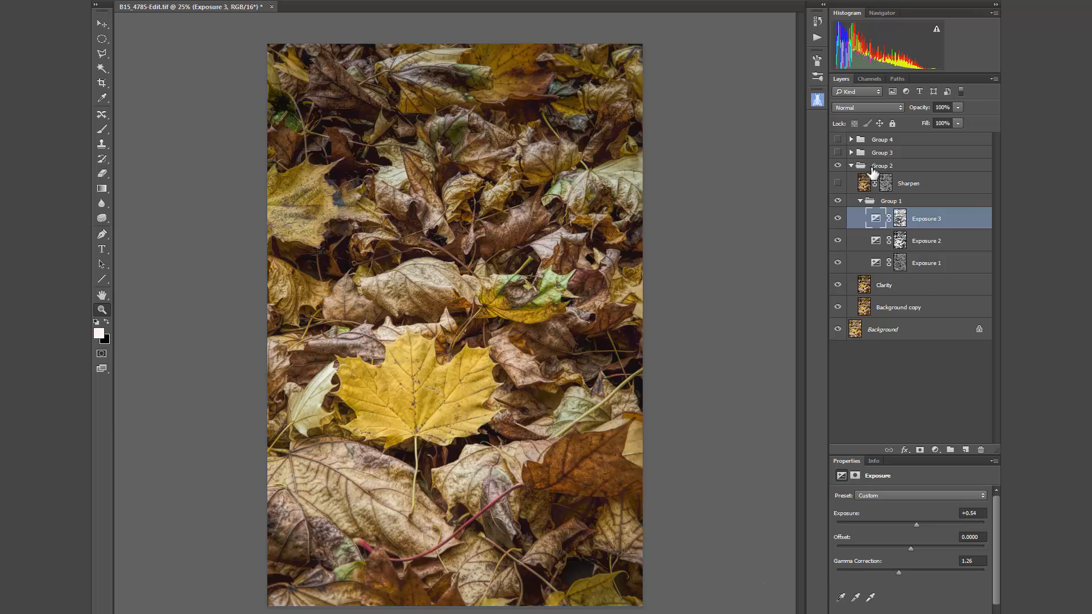
Compare the image with and without Group 1 several times, and collapse the group.
{"action": "left_click", "coordinate": [838, 201]}
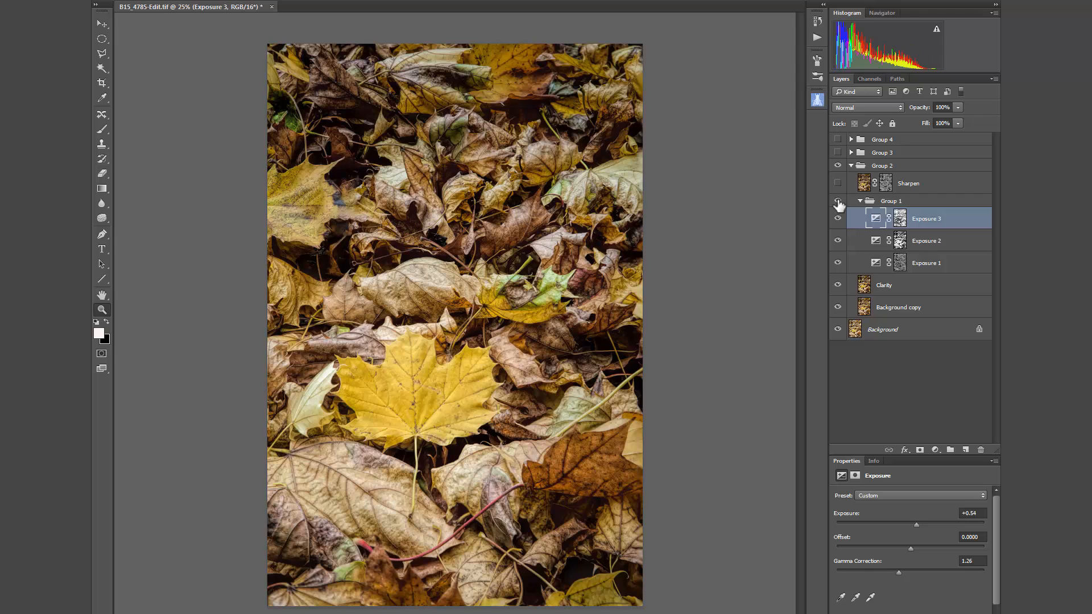
{"action": "left_click", "coordinate": [838, 201]}
{"action": "left_click", "coordinate": [837, 201]}
{"action": "left_click", "coordinate": [837, 202]}
{"action": "left_click", "coordinate": [838, 201]}
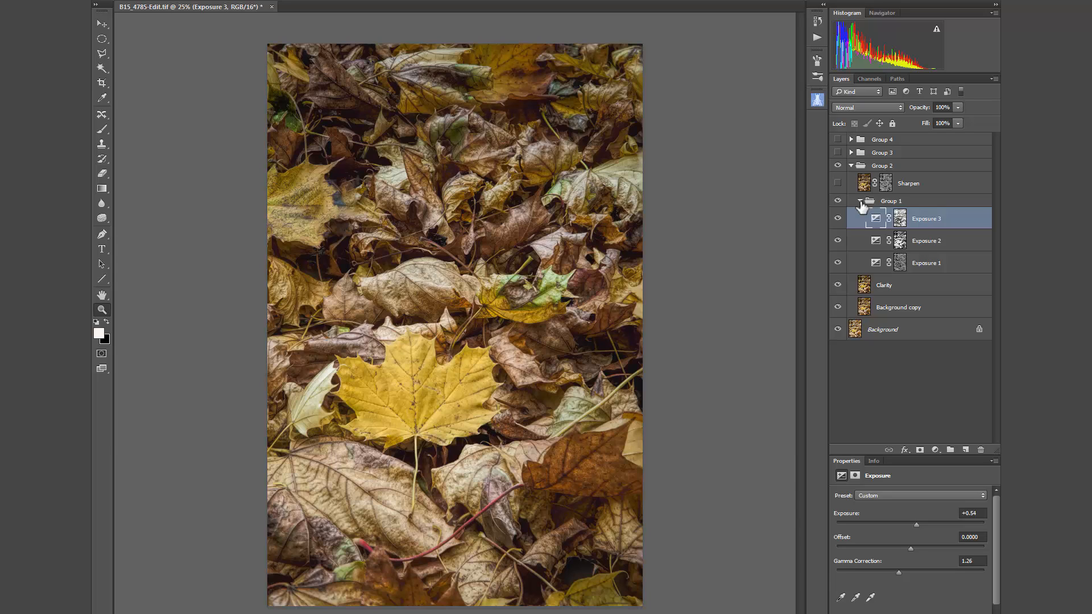
{"action": "left_click", "coordinate": [859, 201]}
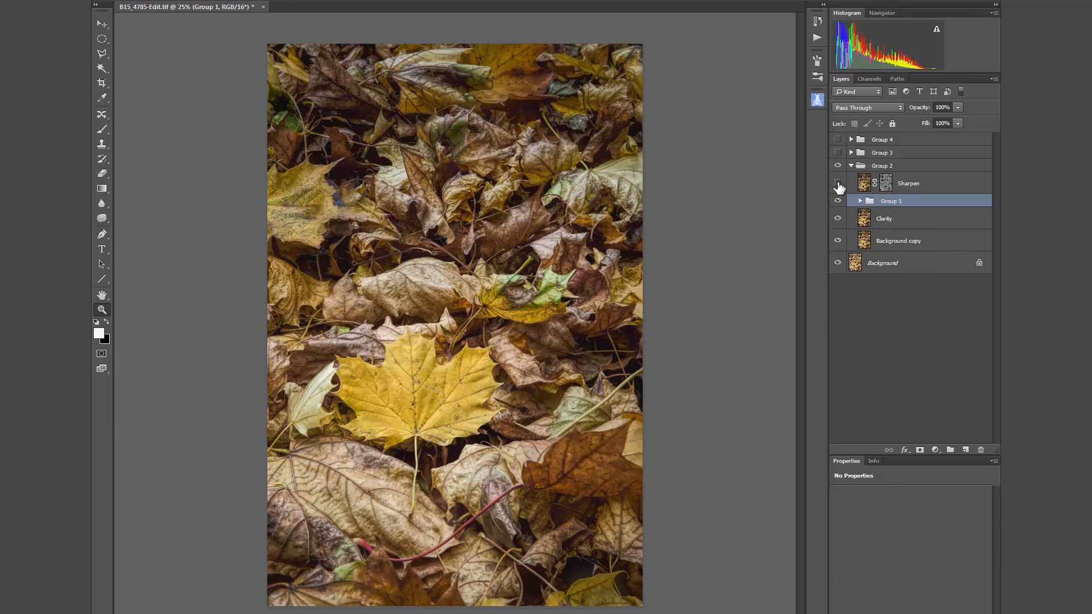
Show the Sharpen layer and disable its layer mask to inspect the unmasked sharpening on the central leaves at 100%.
{"action": "left_click", "coordinate": [838, 184]}
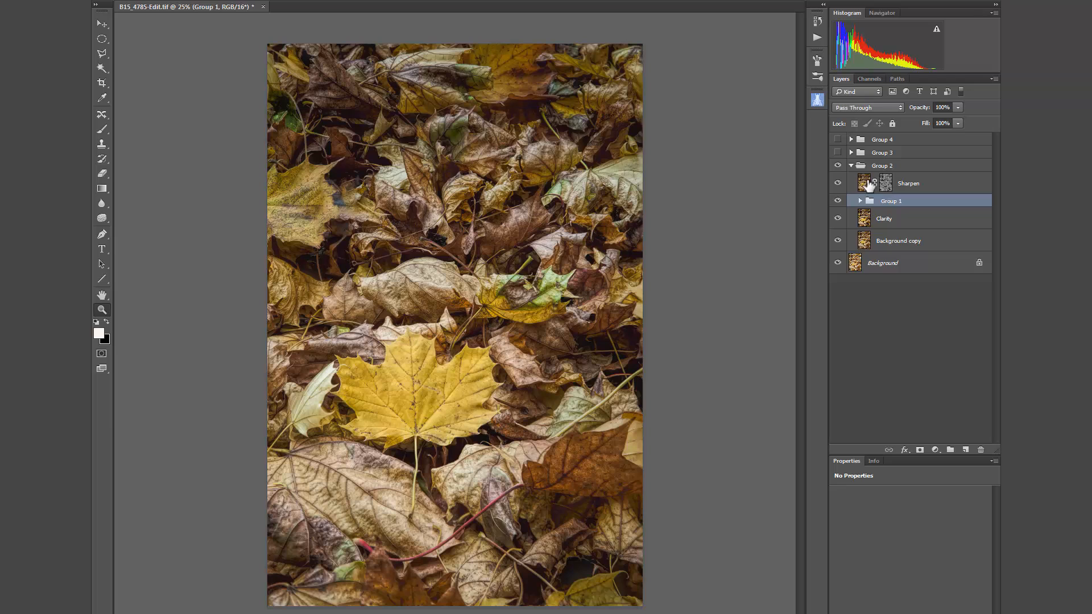
{"action": "right_click", "coordinate": [884, 185]}
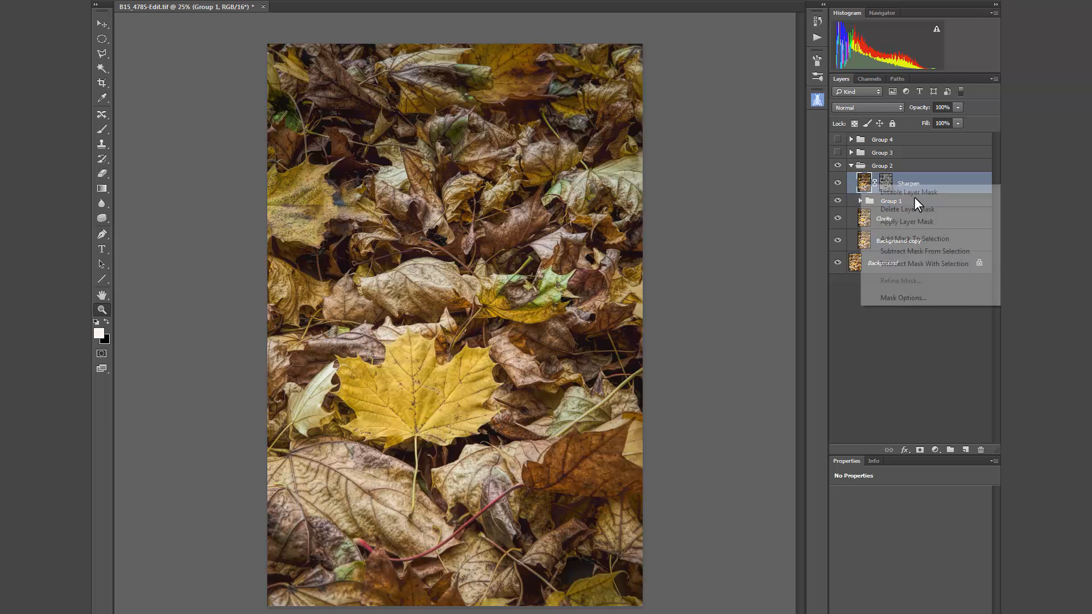
{"action": "left_click", "coordinate": [912, 193]}
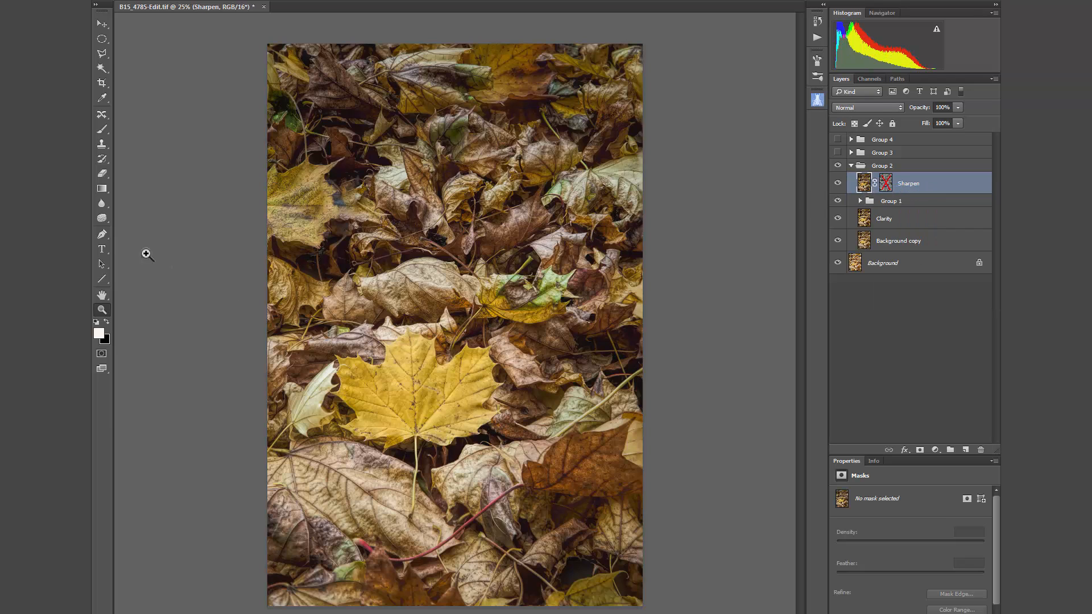
{"action": "left_click", "coordinate": [486, 311]}
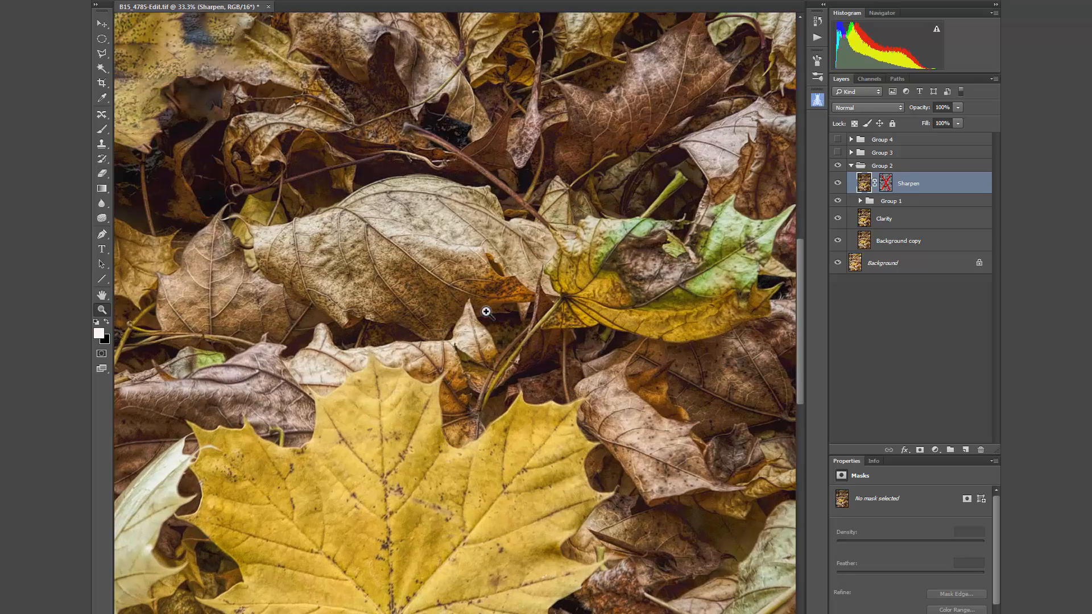
{"action": "left_click", "coordinate": [486, 312]}
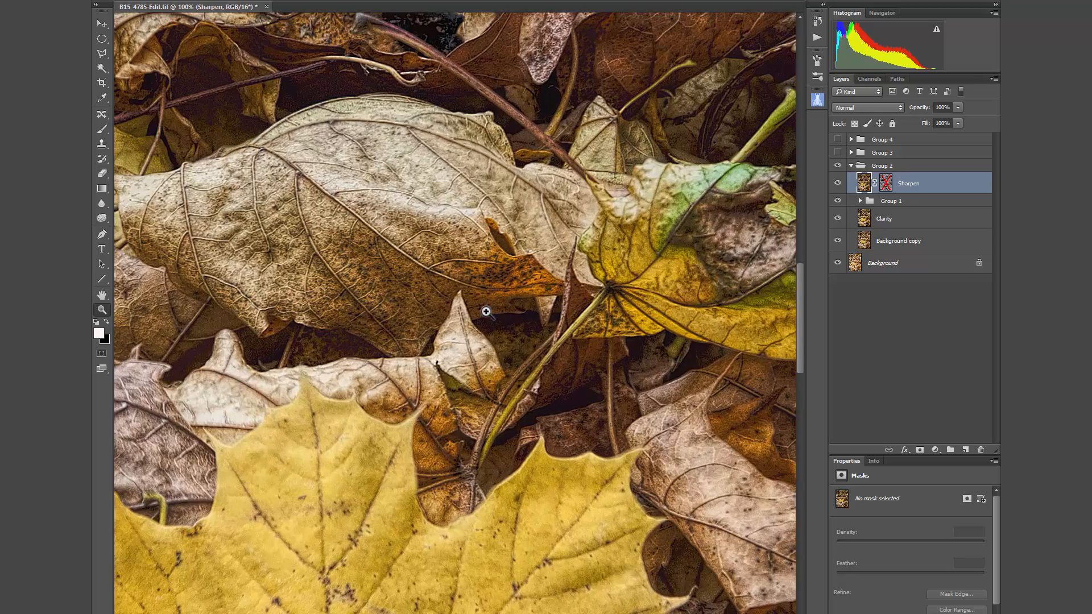
Compare the leaf detail with and without the unmasked Sharpen layer, leaving the layer shown.
{"action": "left_click", "coordinate": [838, 183]}
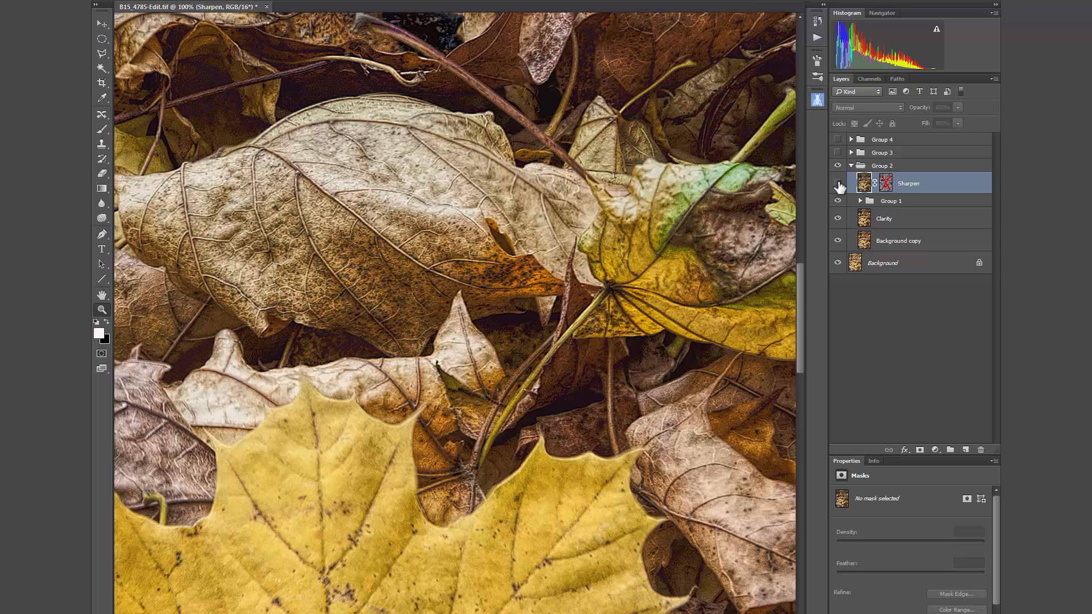
{"action": "left_click", "coordinate": [838, 184]}
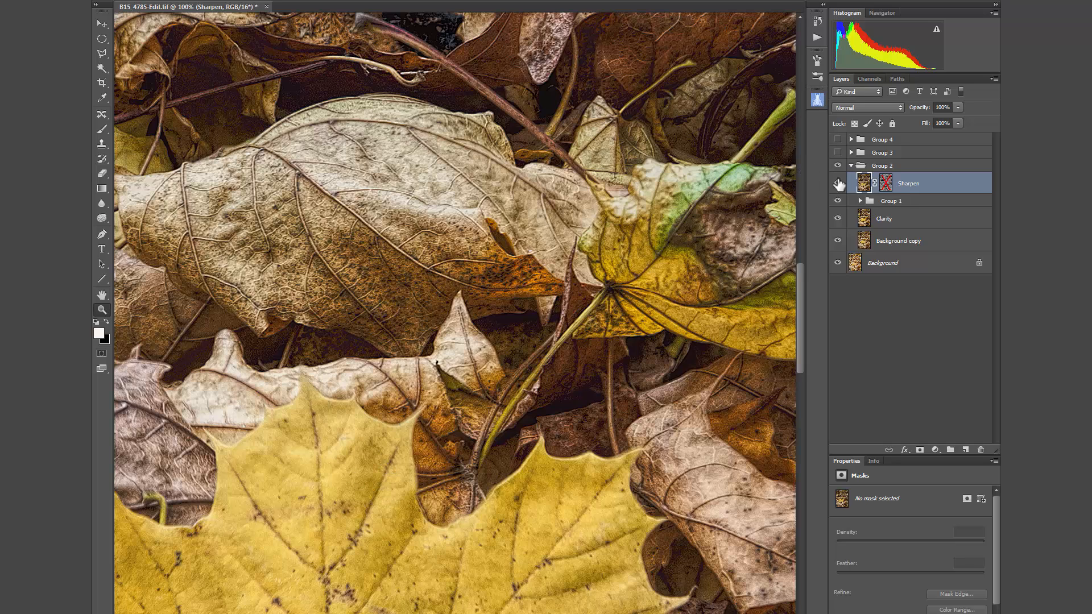
{"action": "left_click", "coordinate": [837, 184]}
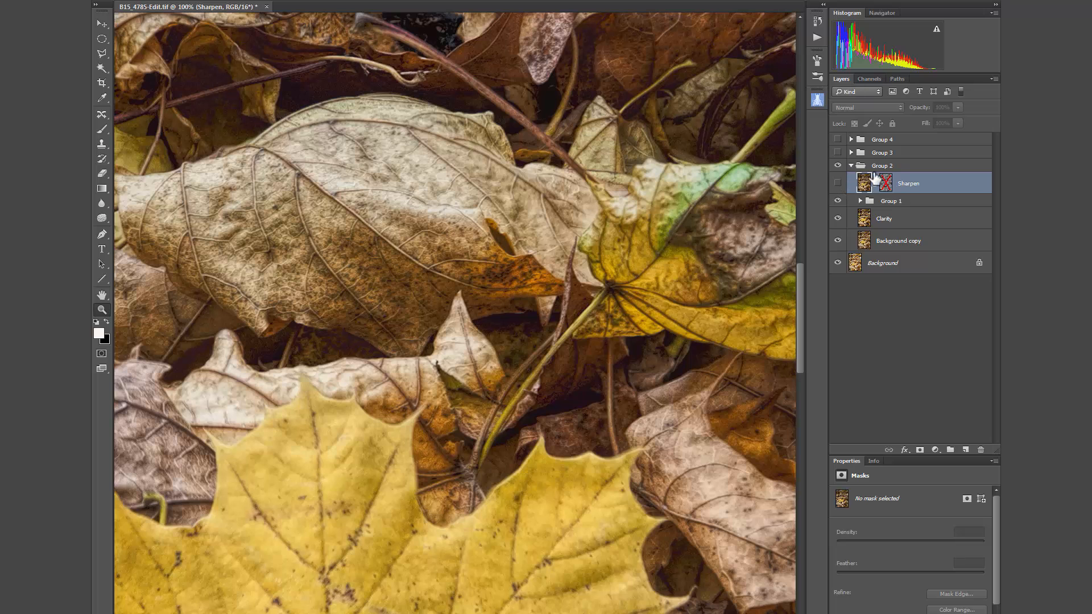
{"action": "left_click", "coordinate": [838, 184]}
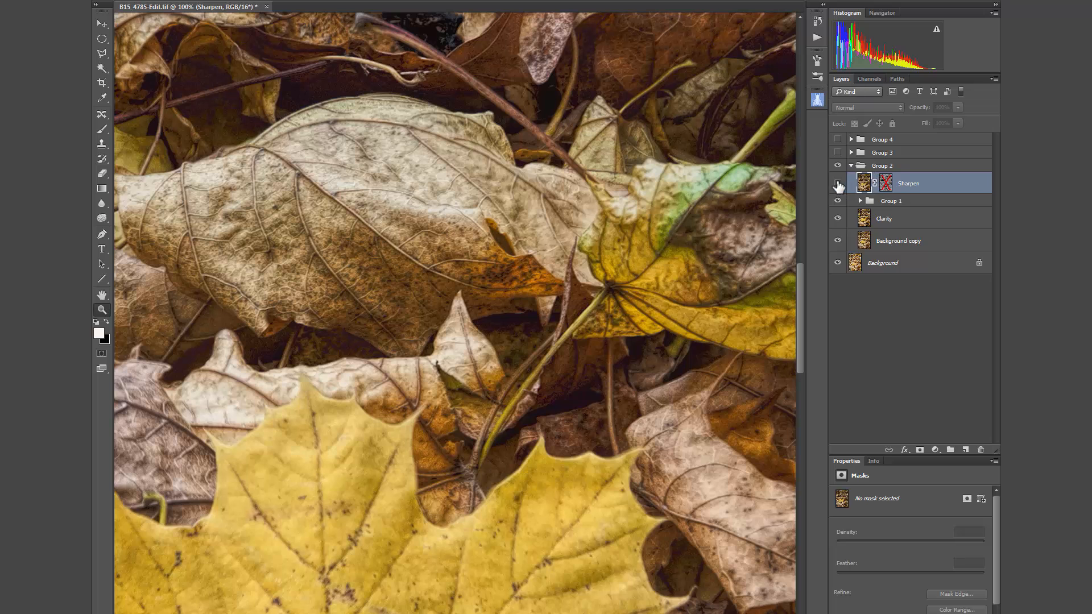
Enable the Sharpen layer's mask again and return to the full image at 25%.
{"action": "right_click", "coordinate": [887, 183]}
{"action": "left_click", "coordinate": [906, 189]}
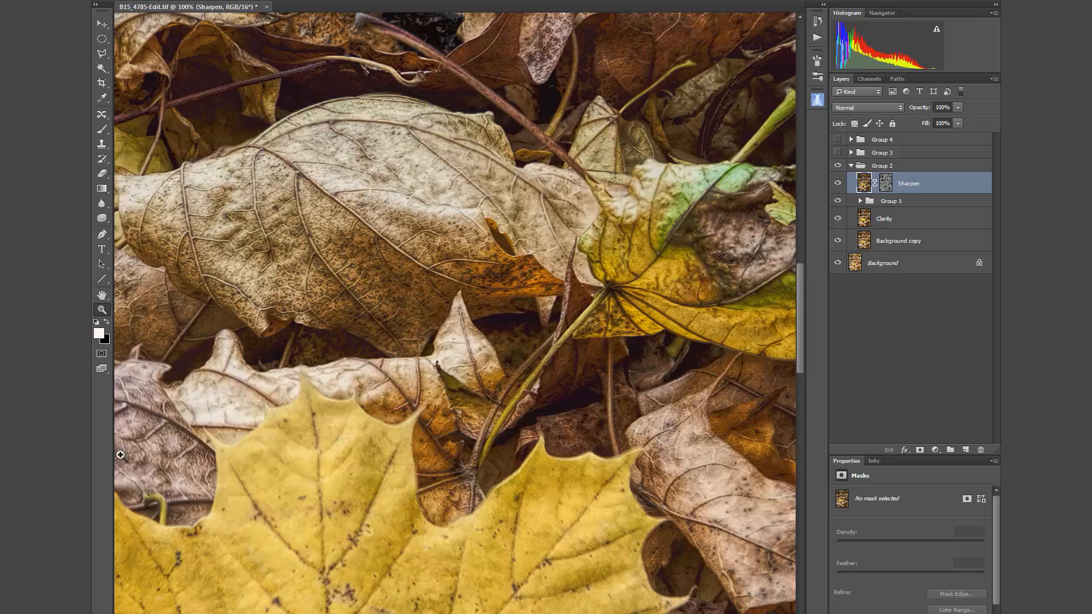
{"action": "left_click", "coordinate": [373, 388], "text": "alt"}
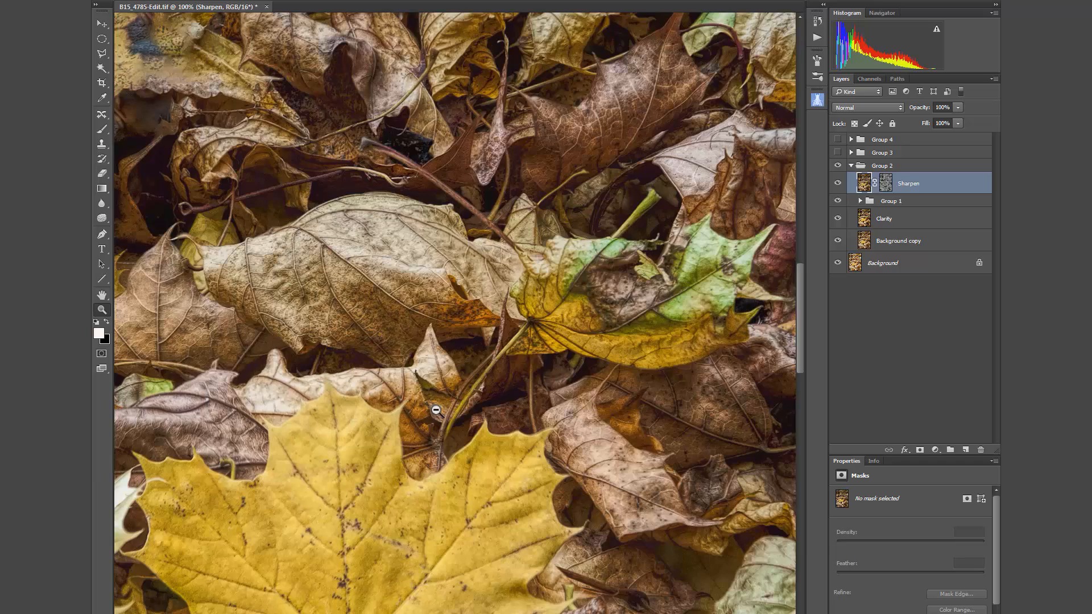
{"action": "left_click", "coordinate": [435, 410], "text": "alt"}
{"action": "left_click", "coordinate": [436, 410], "text": "alt"}
{"action": "left_click", "coordinate": [436, 410], "text": "alt"}
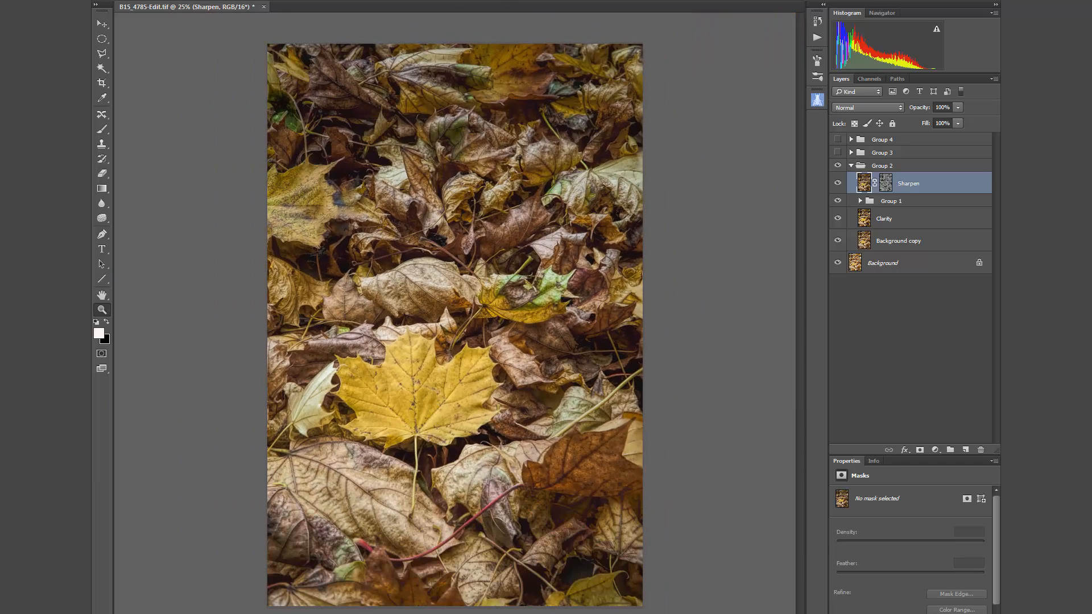
Look through the available Sharpen filters without applying one.
{"action": "left_click", "coordinate": [271, 0]}
{"action": "mouse_move", "coordinate": [295, 164]}
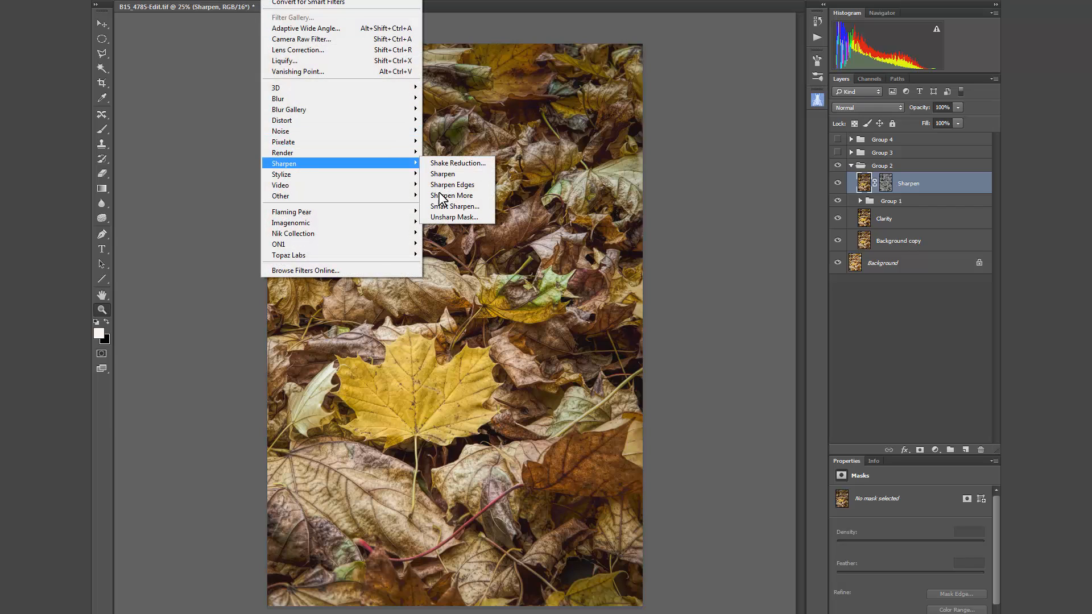
{"action": "left_click", "coordinate": [701, 230]}
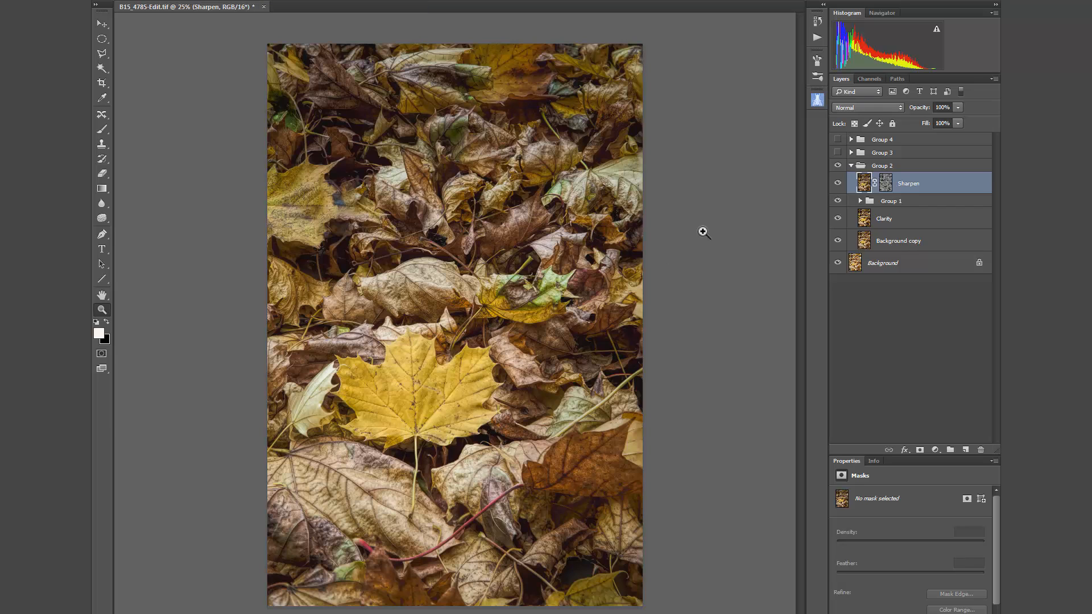
Show Group 3 in place of the collapsed Group 2, expand it and hide its layers from Impression down to Layer 1.
{"action": "left_click", "coordinate": [850, 165]}
{"action": "left_click", "coordinate": [838, 152]}
{"action": "left_click", "coordinate": [851, 152]}
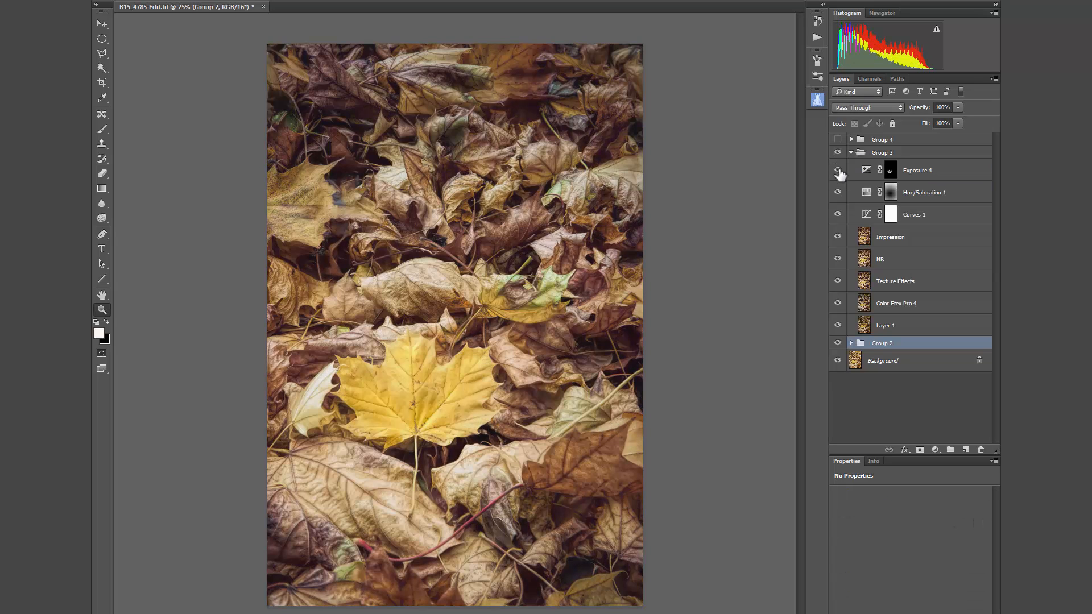
{"action": "left_click_drag", "start_coordinate": [837, 237], "coordinate": [859, 329]}
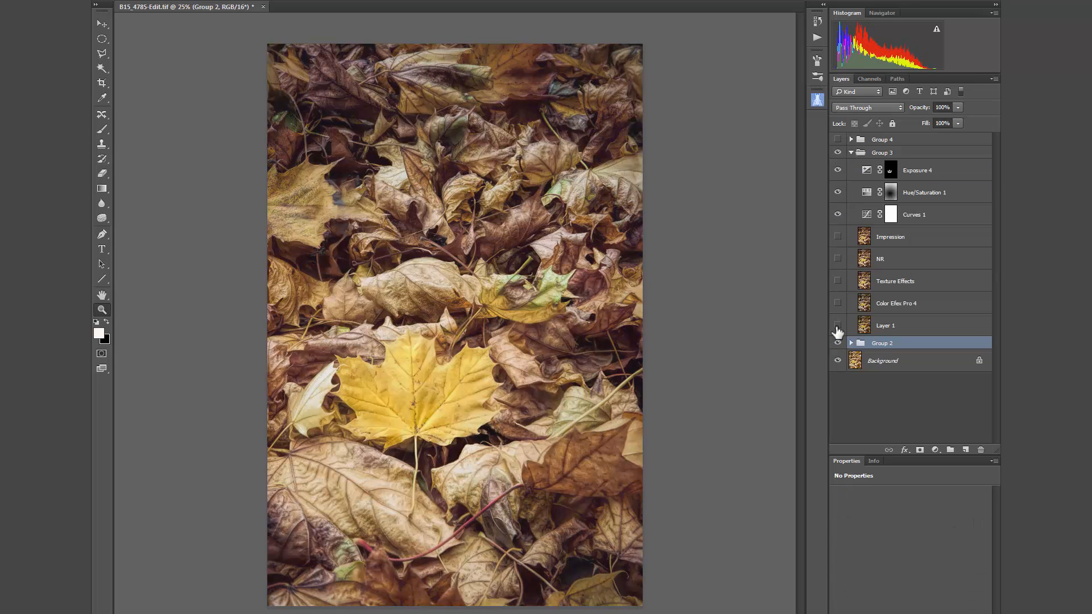
Compare the image with and without Layer 1, leaving the layer shown.
{"action": "left_click", "coordinate": [837, 326]}
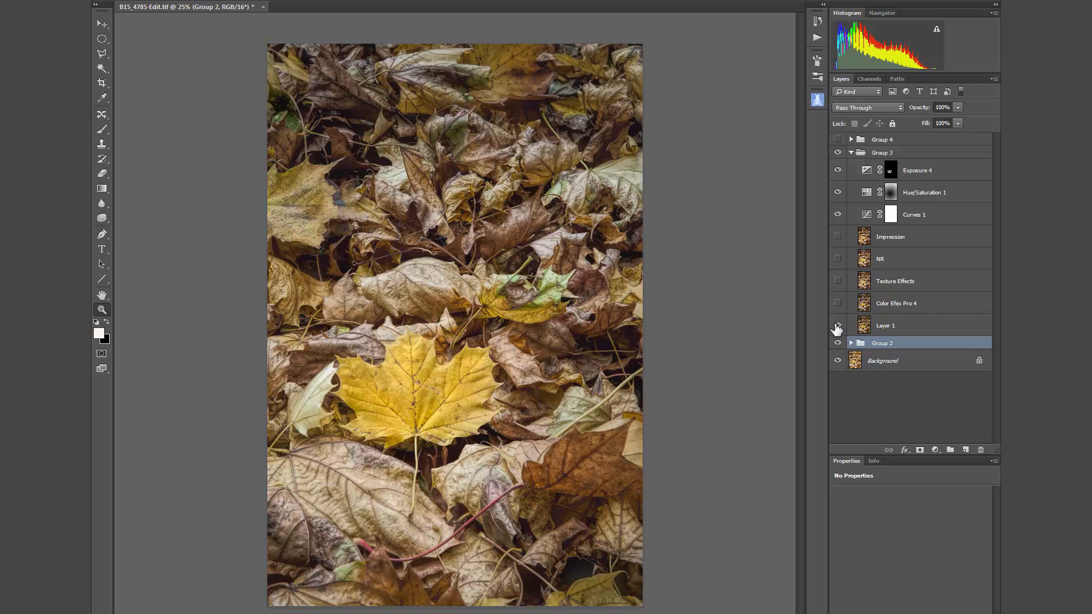
{"action": "left_click", "coordinate": [838, 325]}
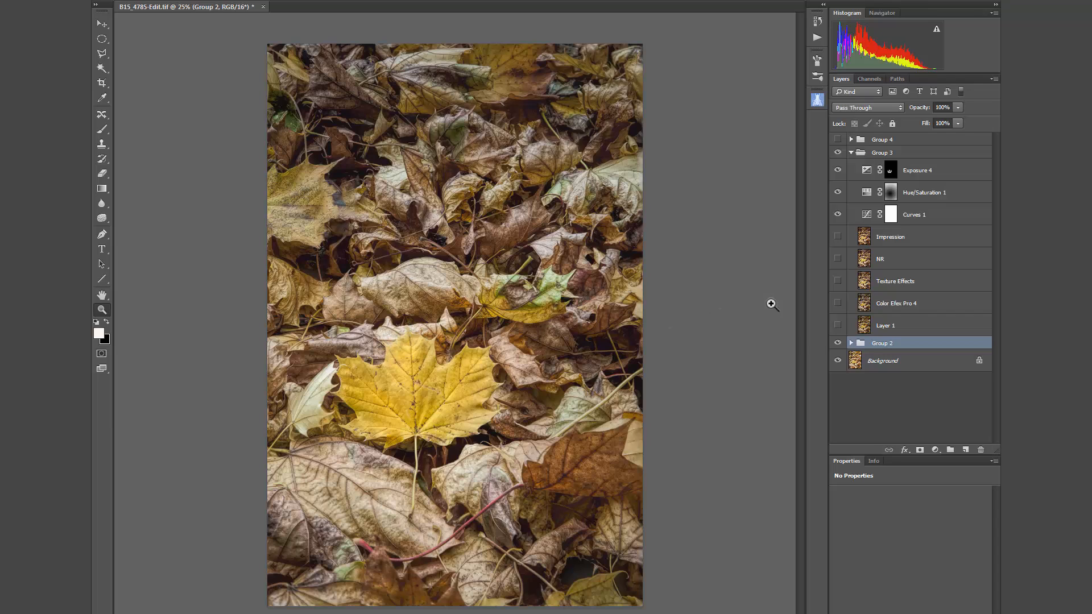
{"action": "left_click", "coordinate": [837, 325]}
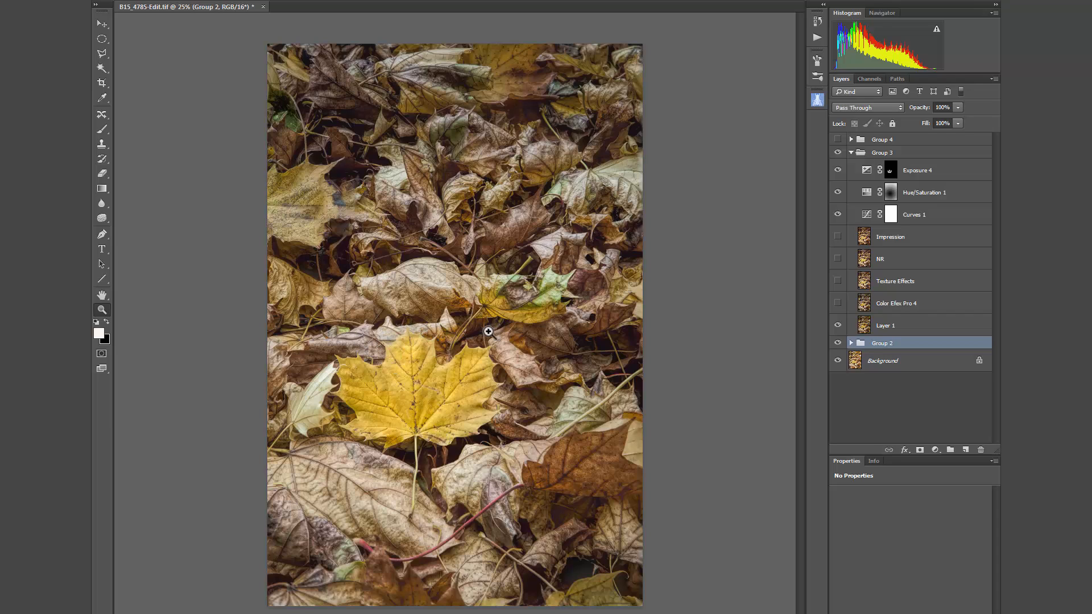
Select the Color Efex Pro 4 layer and compare the image with and without it, leaving it shown.
{"action": "left_click", "coordinate": [904, 306]}
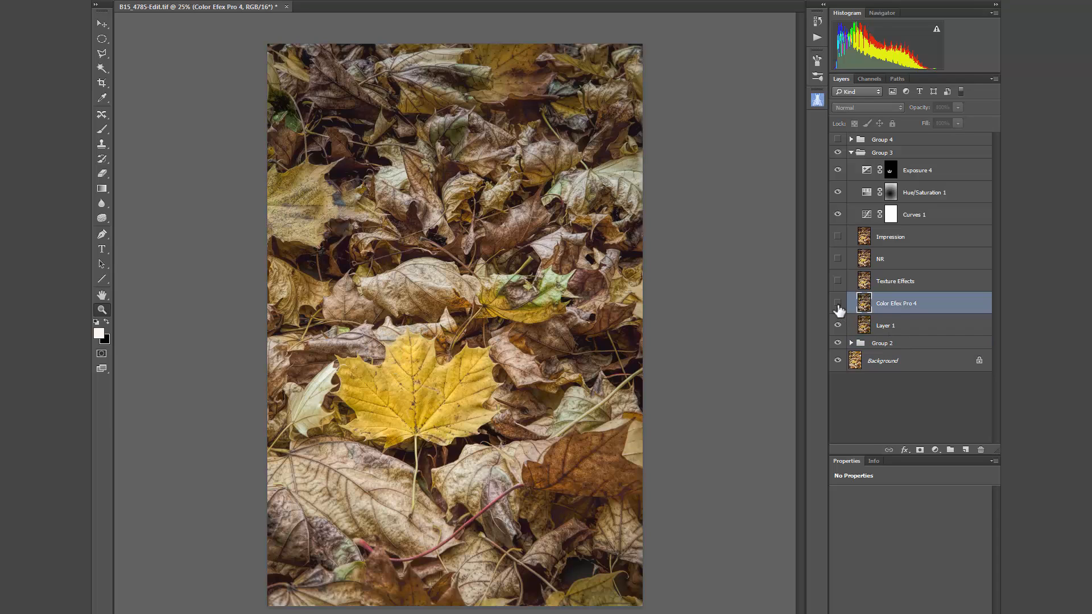
{"action": "left_click", "coordinate": [838, 304]}
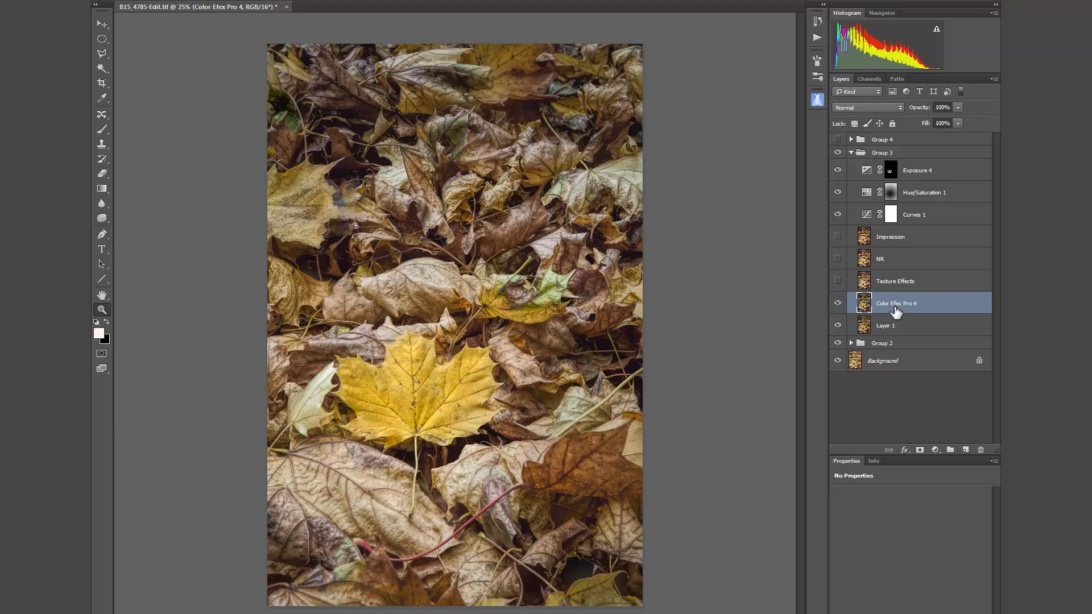
{"action": "left_click", "coordinate": [837, 304]}
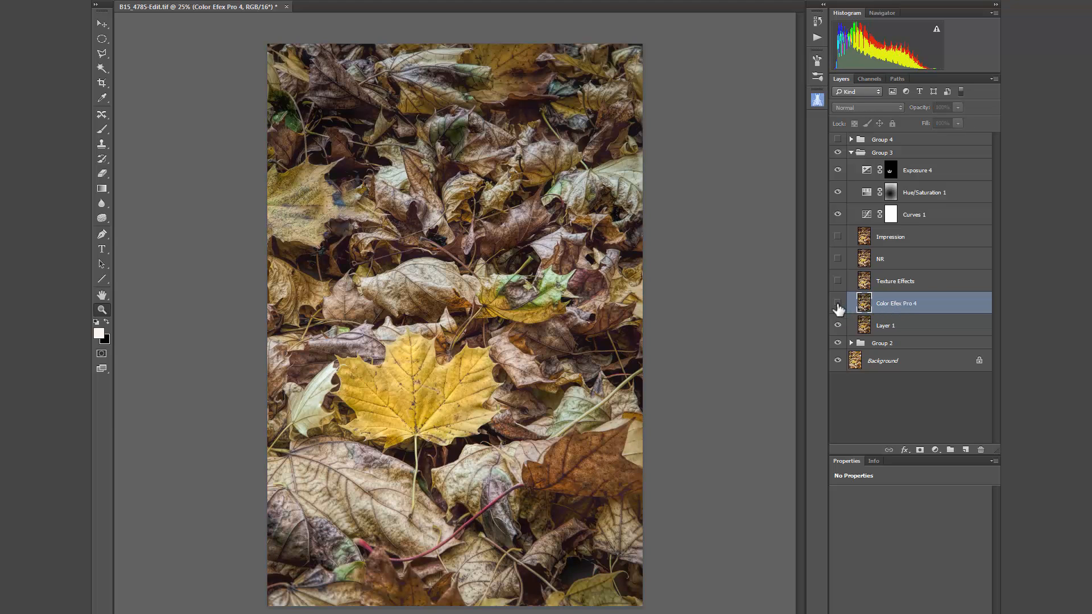
{"action": "left_click", "coordinate": [838, 304]}
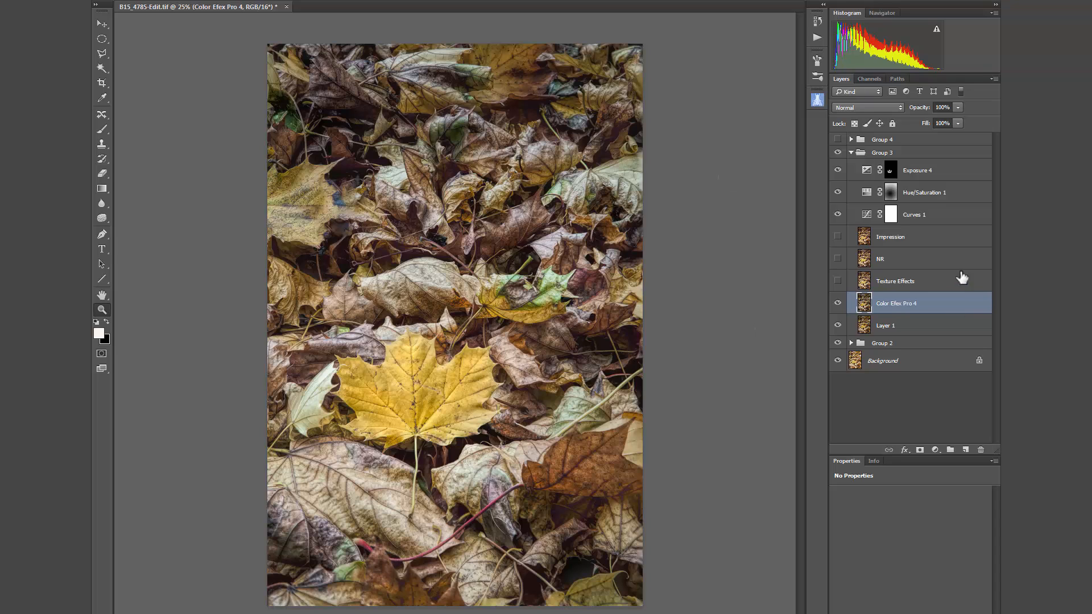
Open the Color Efex Pro 4 filter from the Nik Collection and choose its Pro Contrast effect.
{"action": "left_click", "coordinate": [272, 0]}
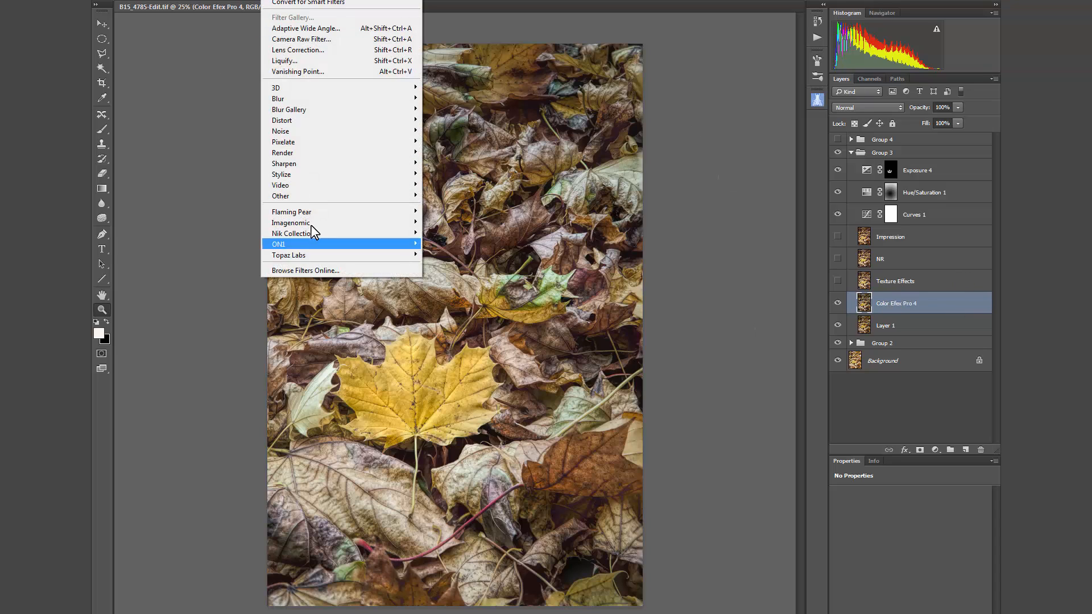
{"action": "mouse_move", "coordinate": [307, 229]}
{"action": "left_click", "coordinate": [445, 253]}
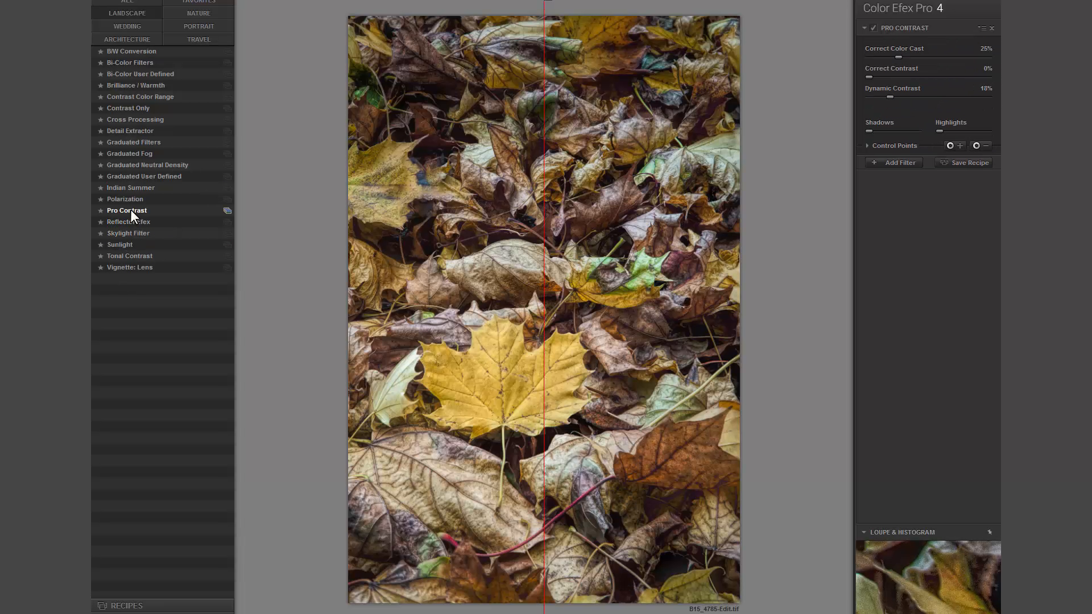
{"action": "left_click", "coordinate": [131, 209]}
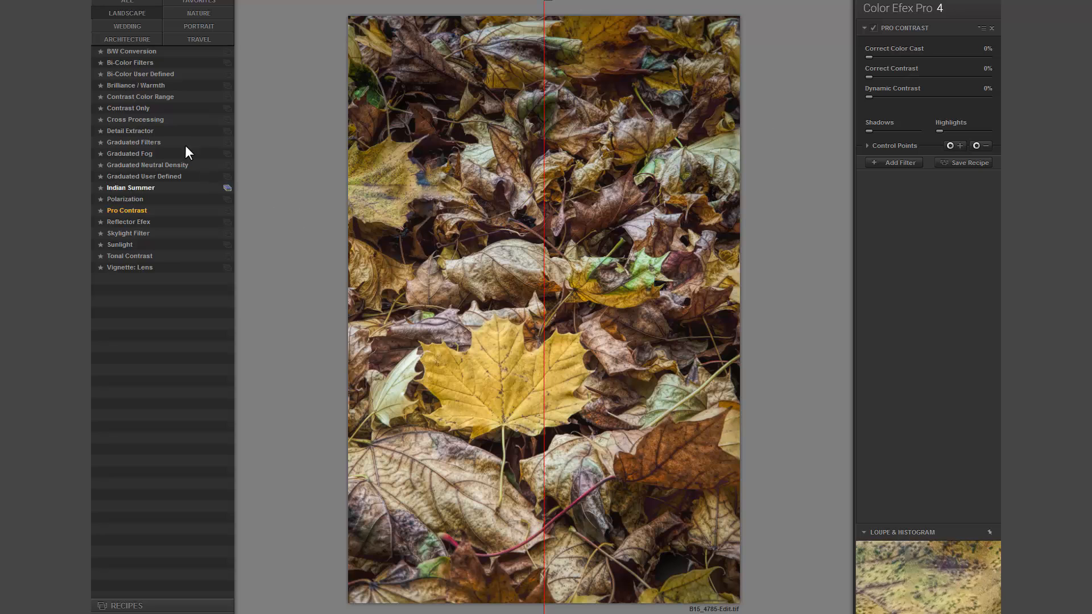
Switch to the Brilliance / Warmth effect, reposition the split preview divider, raise Perceptual Saturation slightly and set Warmth to 6%.
{"action": "left_click", "coordinate": [146, 84]}
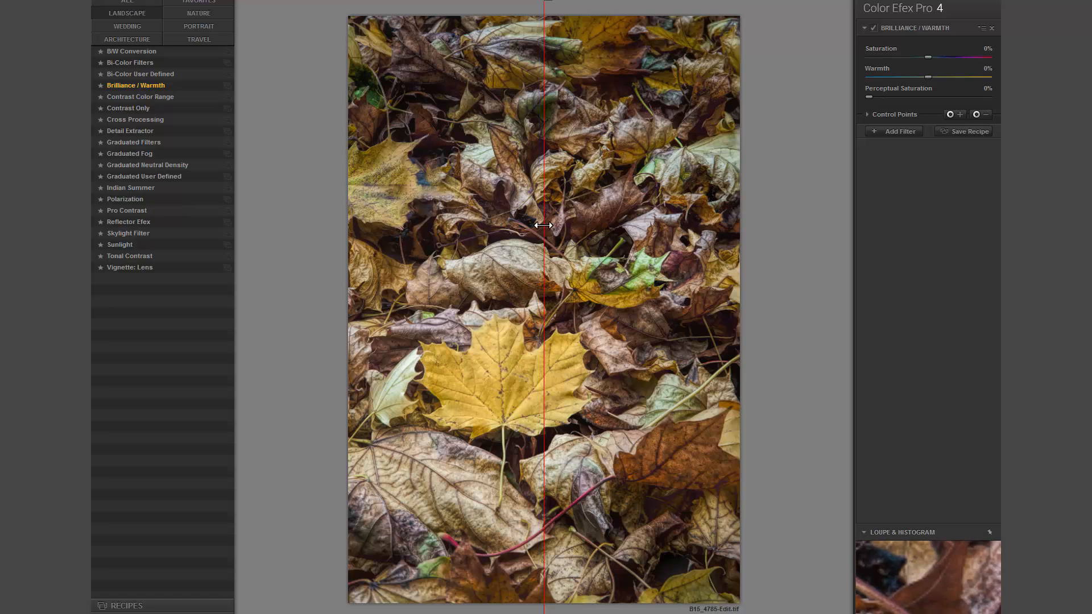
{"action": "left_click_drag", "start_coordinate": [544, 221], "coordinate": [647, 201]}
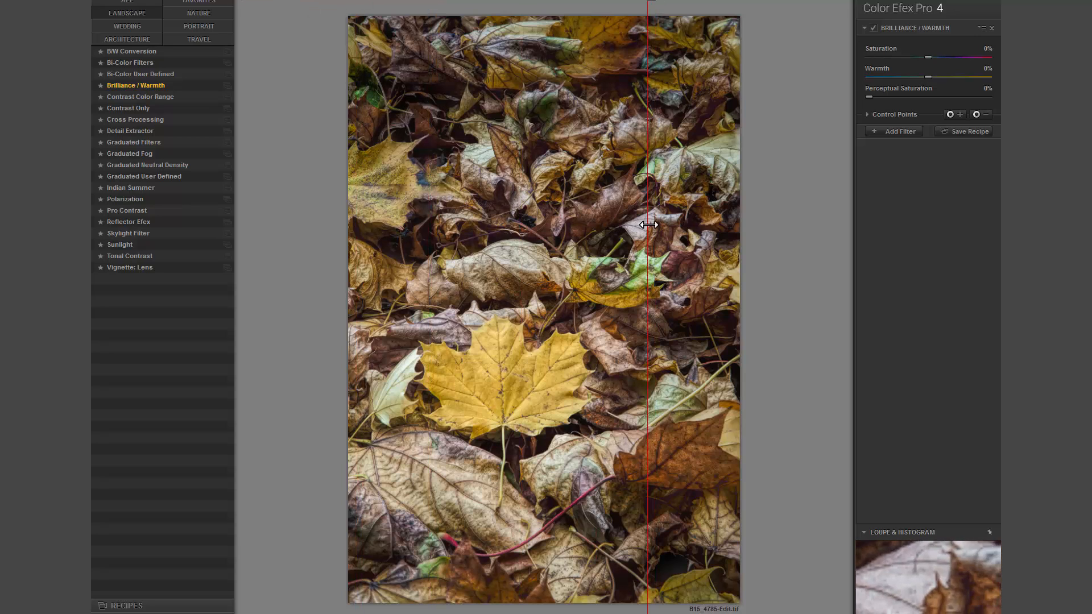
{"action": "left_click_drag", "start_coordinate": [648, 224], "coordinate": [396, 224]}
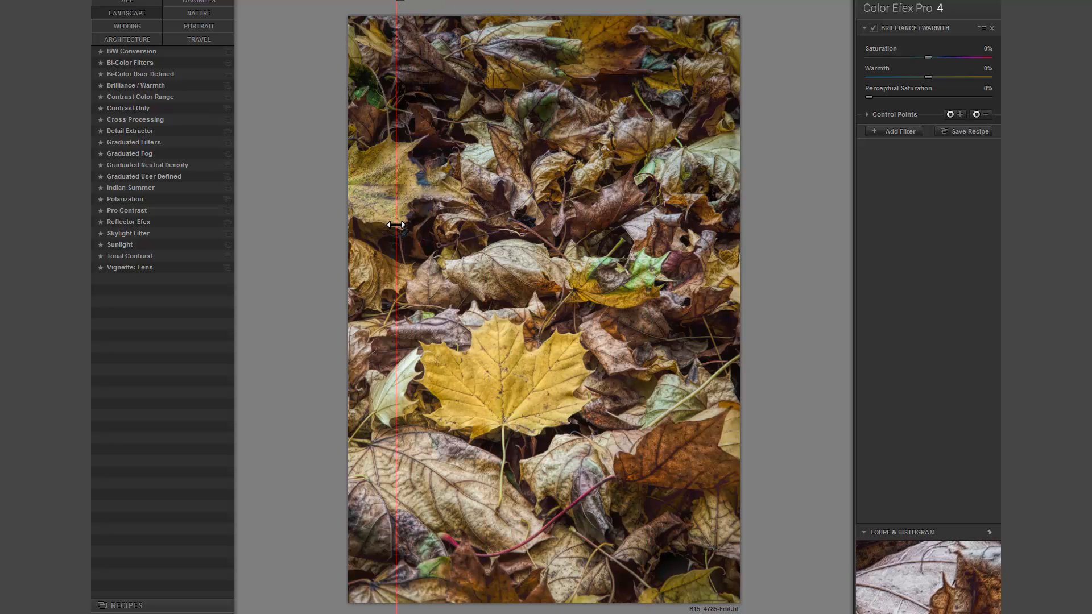
{"action": "left_click_drag", "start_coordinate": [873, 95], "coordinate": [912, 98]}
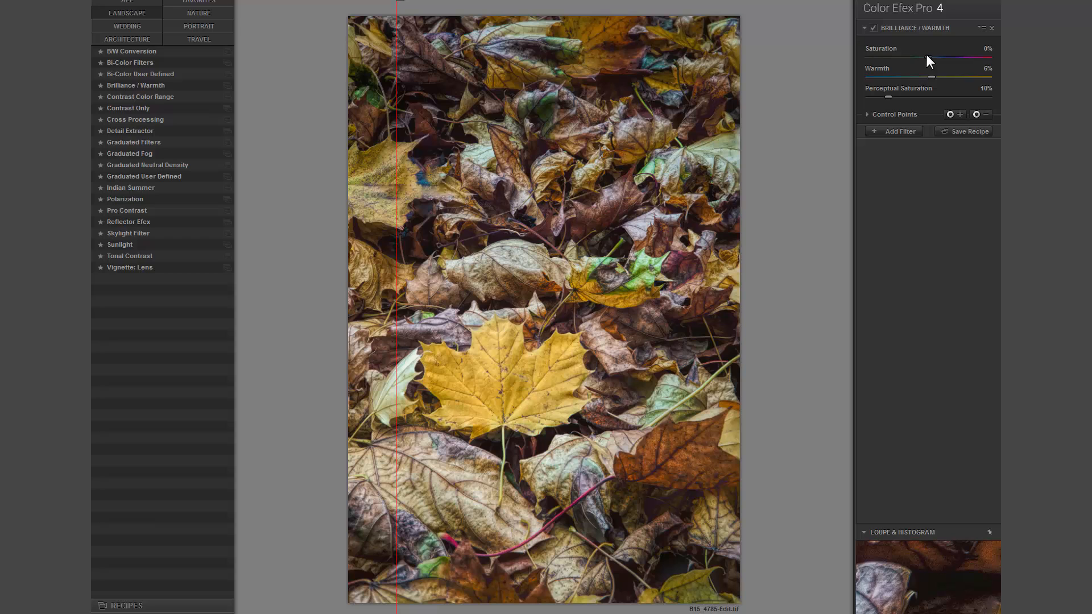
Nudge the Brilliance / Warmth Saturation down and move the split preview divider farther into the image to compare the effect.
{"action": "left_click_drag", "start_coordinate": [923, 54], "coordinate": [921, 54]}
{"action": "left_click_drag", "start_coordinate": [395, 299], "coordinate": [614, 301]}
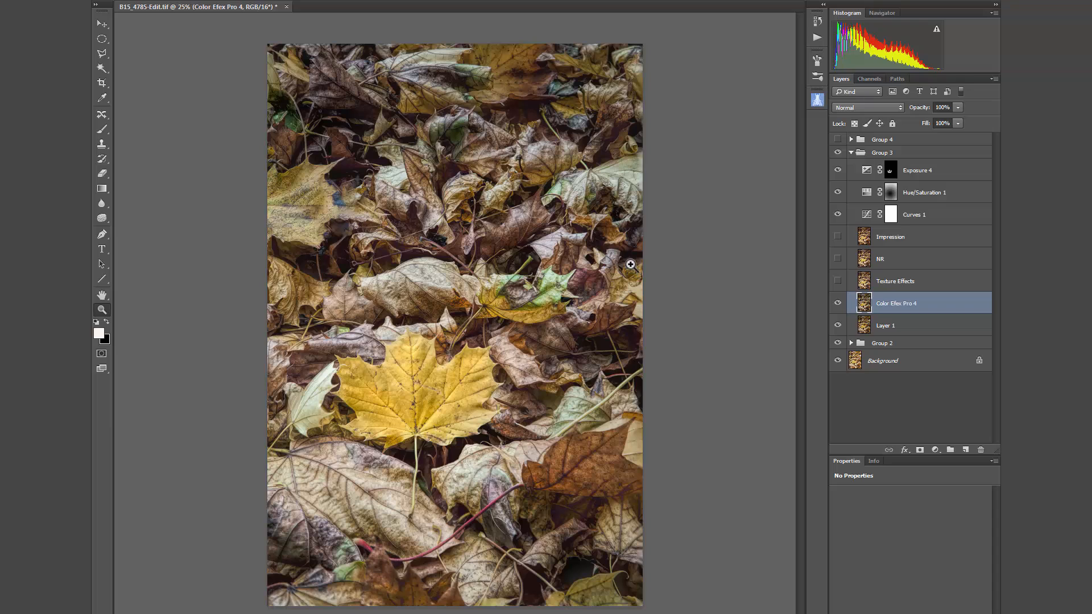
Compare the image with and without the Color Efex Pro 4 layer, leaving the layer shown.
{"action": "left_click", "coordinate": [837, 303]}
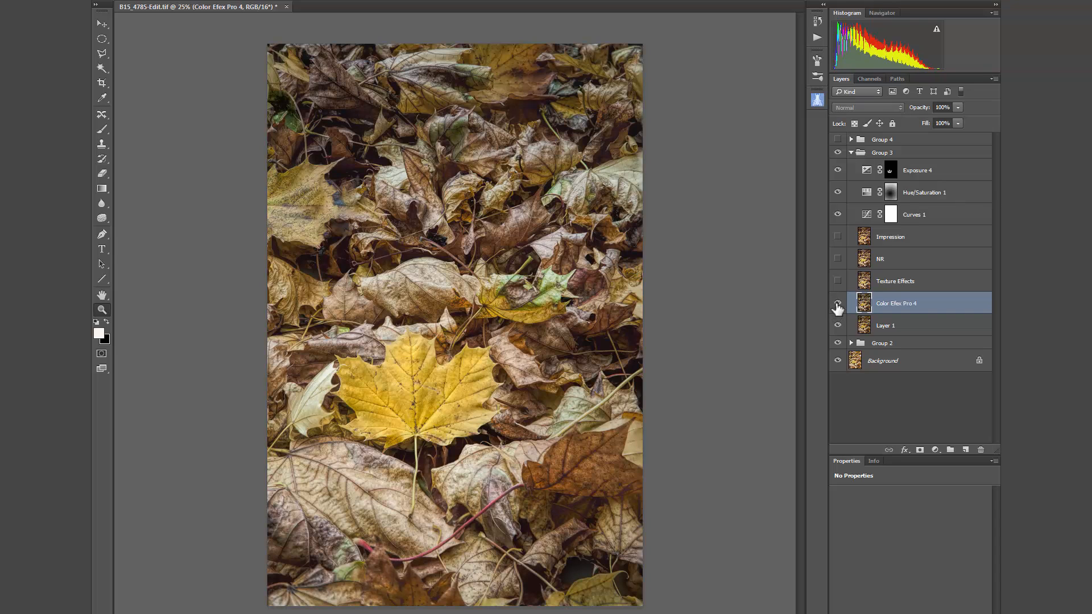
{"action": "left_click", "coordinate": [837, 304]}
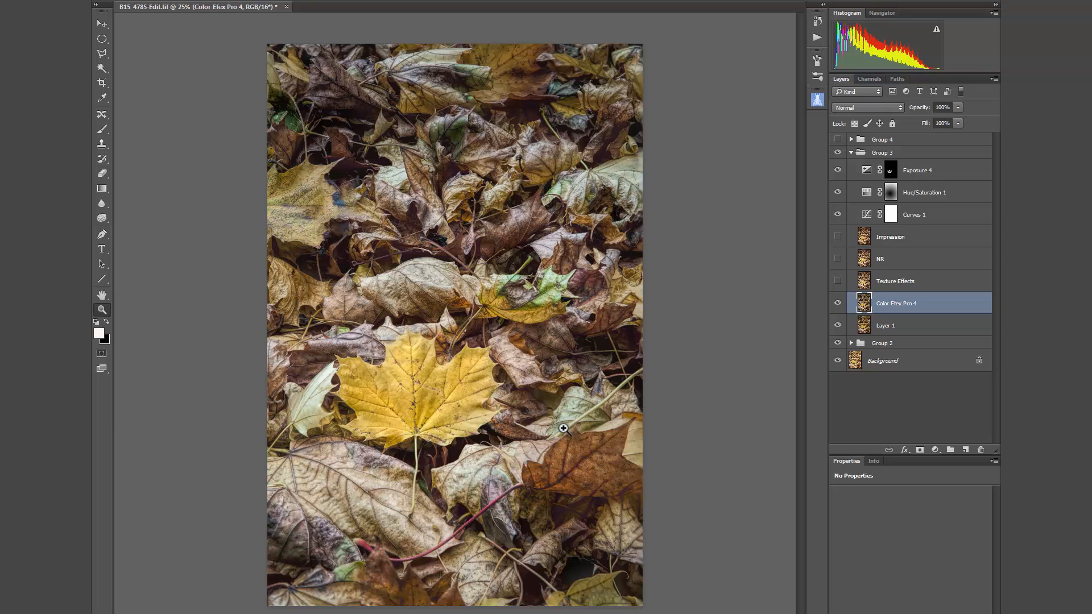
{"action": "left_click", "coordinate": [838, 303]}
{"action": "left_click", "coordinate": [837, 303]}
Select and show the Texture Effects layer, and compare the leaf detail at 100% with and without it, leaving it shown.
{"action": "left_click", "coordinate": [903, 284]}
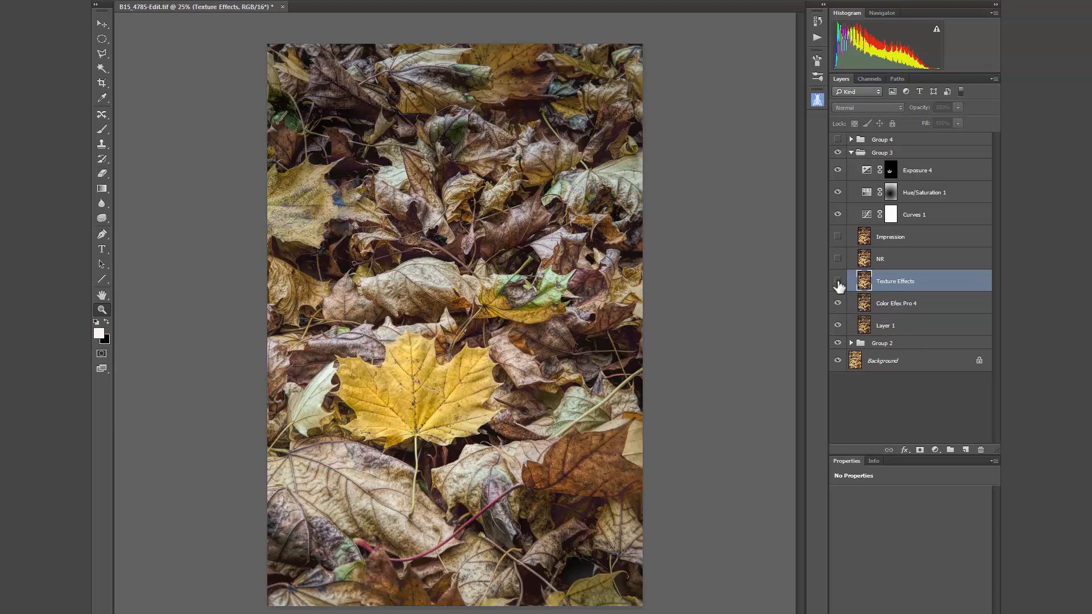
{"action": "left_click", "coordinate": [838, 282]}
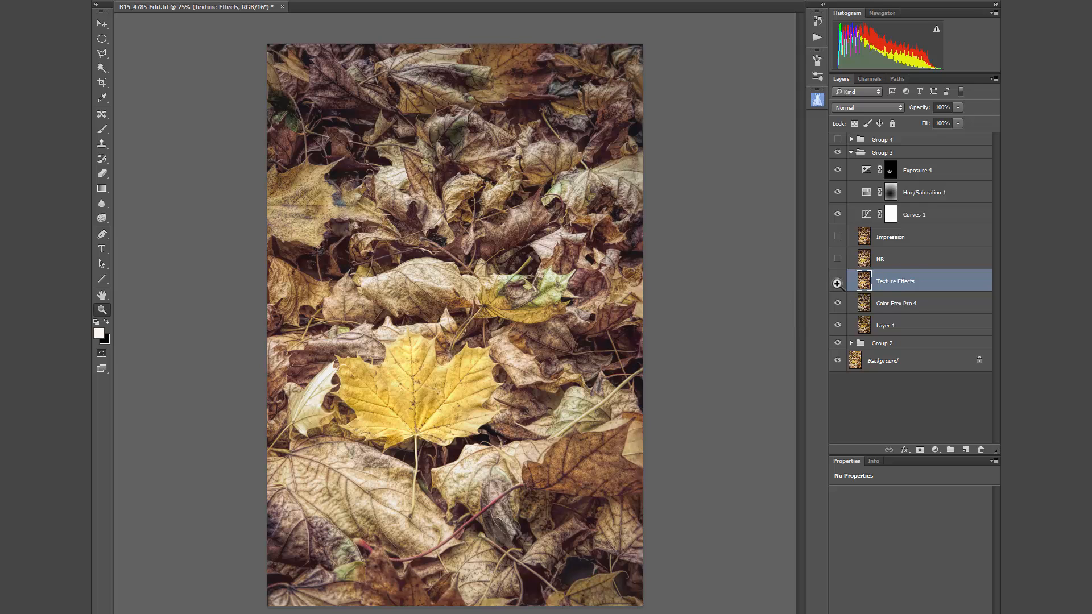
{"action": "left_click", "coordinate": [432, 312]}
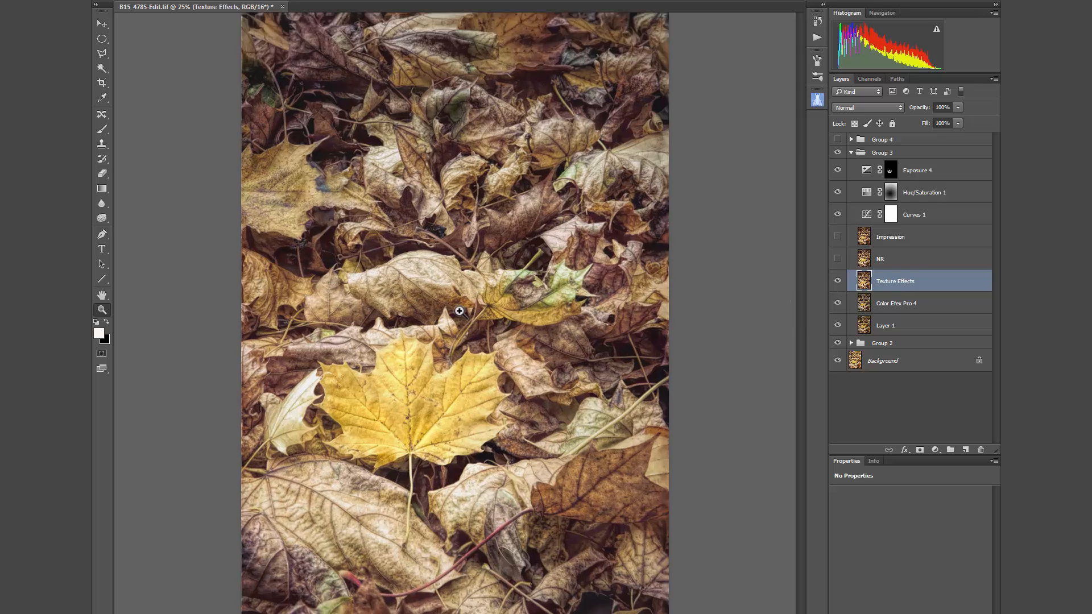
{"action": "left_click", "coordinate": [460, 311]}
{"action": "left_click", "coordinate": [459, 311]}
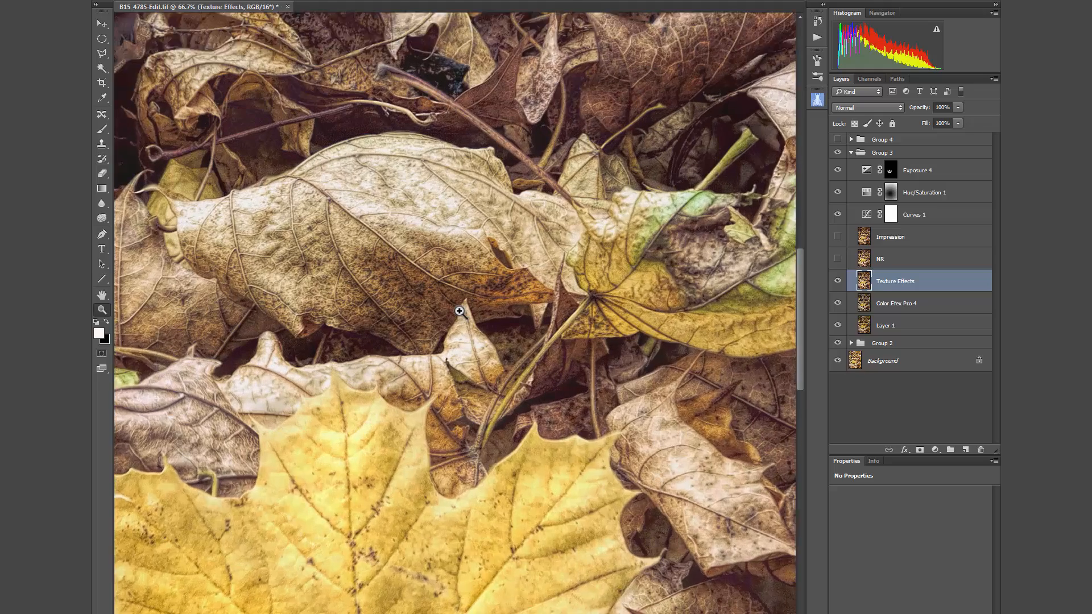
{"action": "left_click", "coordinate": [836, 281]}
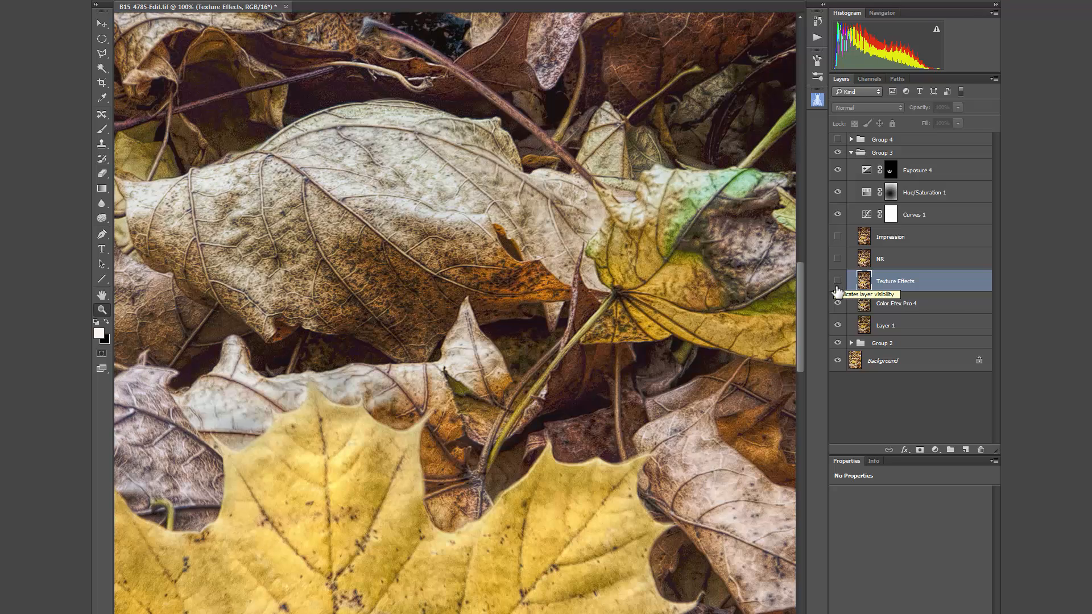
{"action": "left_click", "coordinate": [837, 281]}
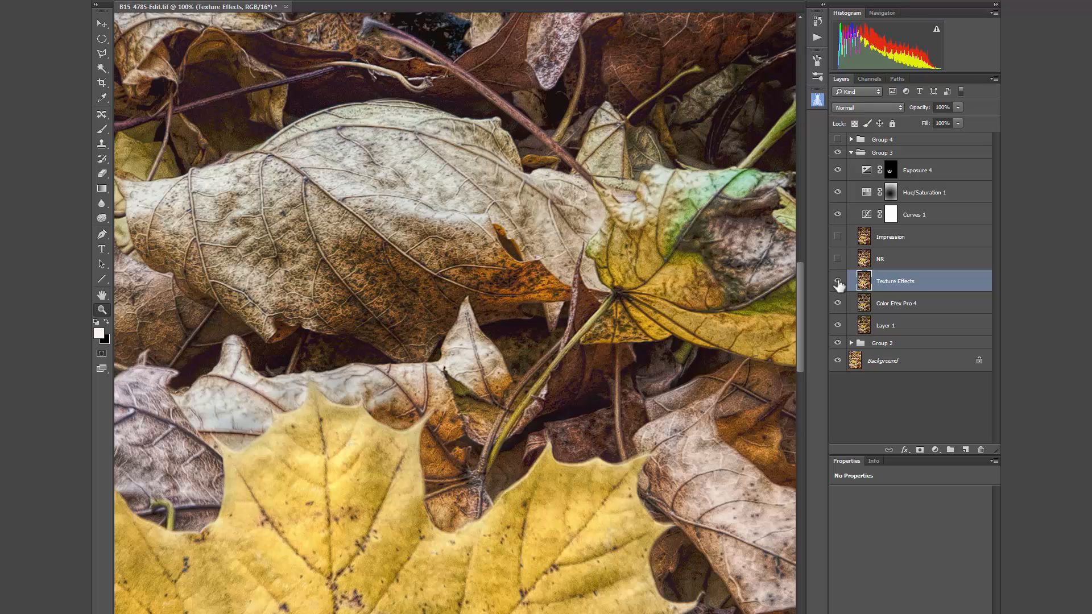
{"action": "left_click", "coordinate": [837, 281]}
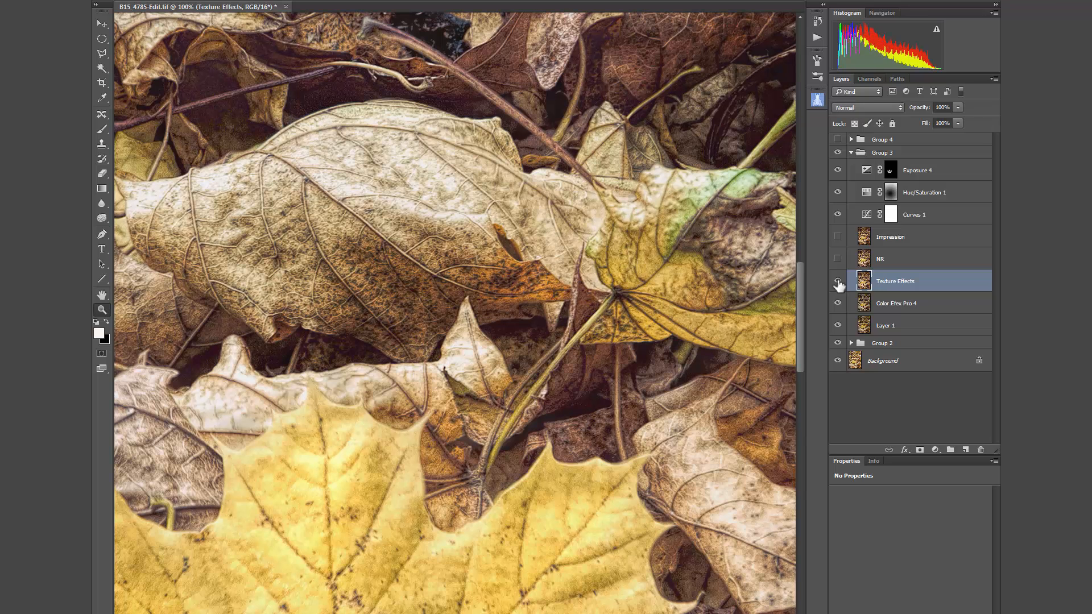
{"action": "left_click", "coordinate": [837, 280]}
Show the NR layer in Group 3 and select it.
{"action": "left_click", "coordinate": [427, 382], "text": "alt"}
{"action": "left_click", "coordinate": [428, 382], "text": "alt"}
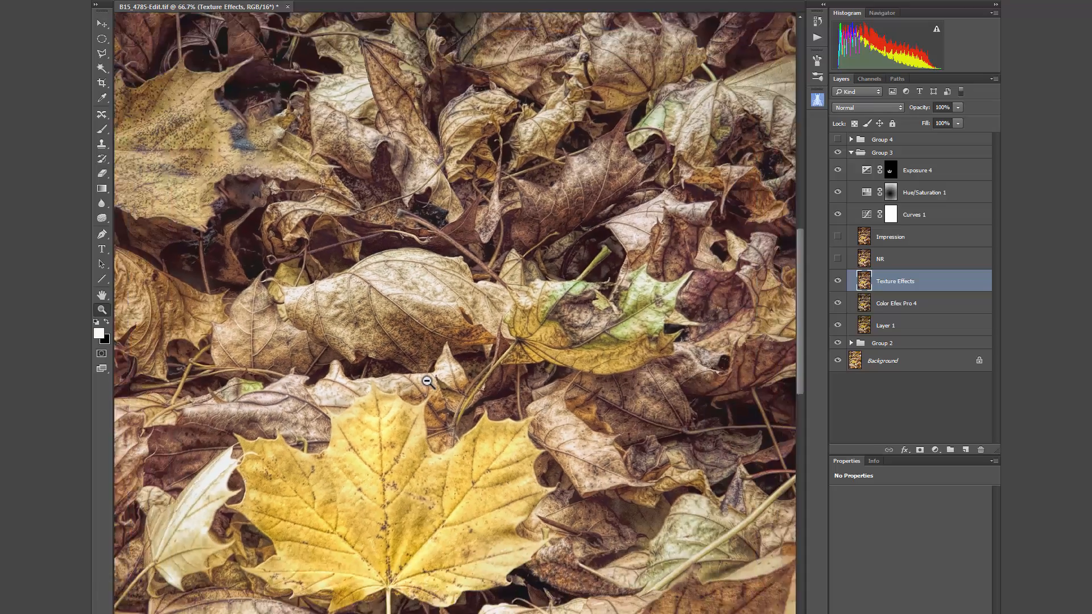
{"action": "left_click", "coordinate": [428, 382], "text": "alt"}
{"action": "left_click", "coordinate": [427, 382], "text": "alt"}
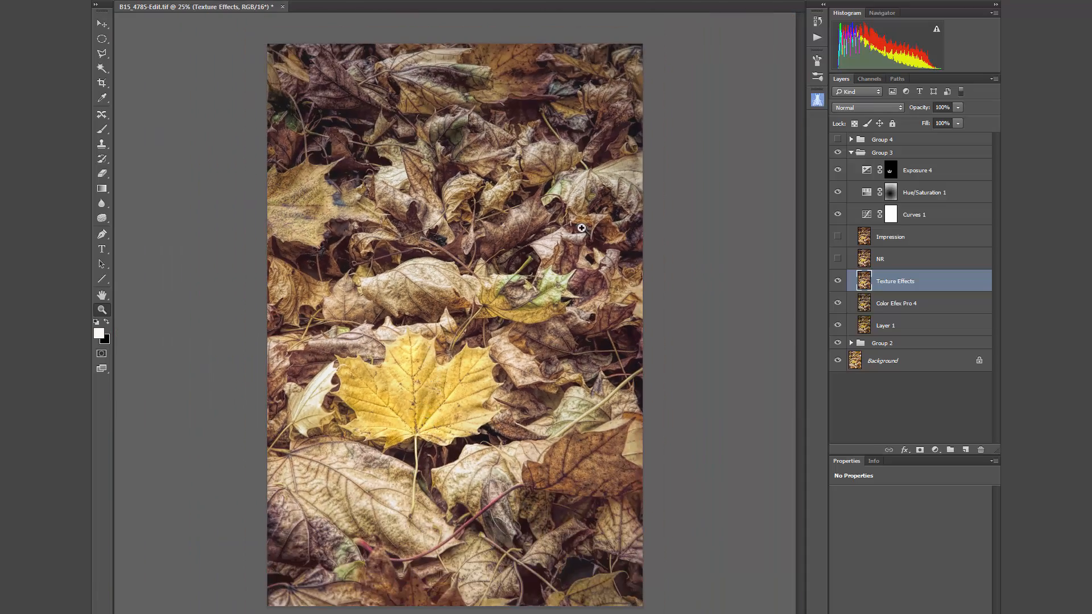
{"action": "left_click", "coordinate": [837, 258]}
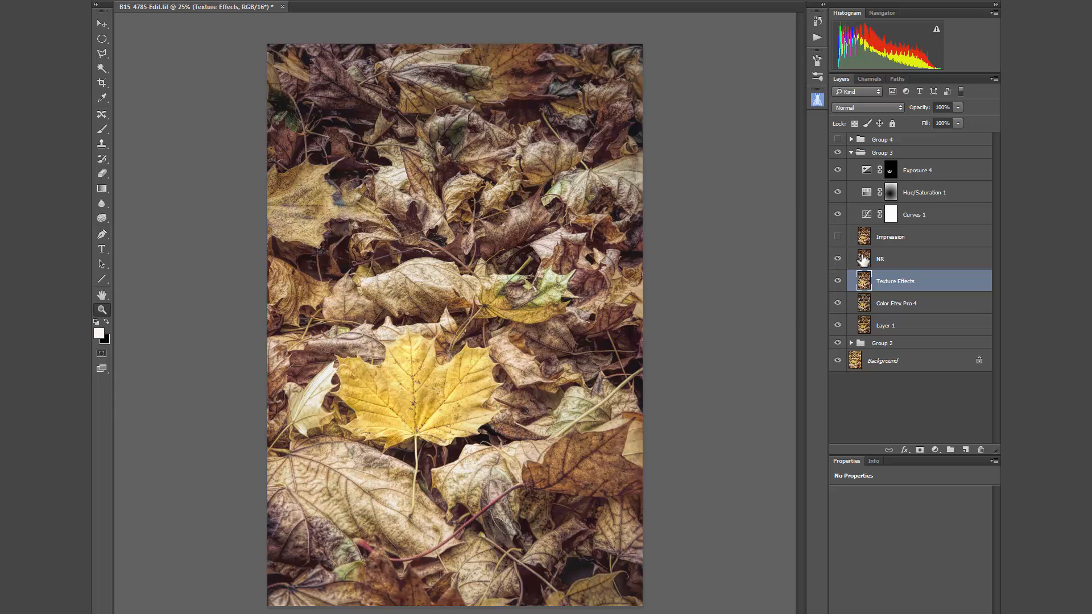
{"action": "left_click", "coordinate": [890, 260]}
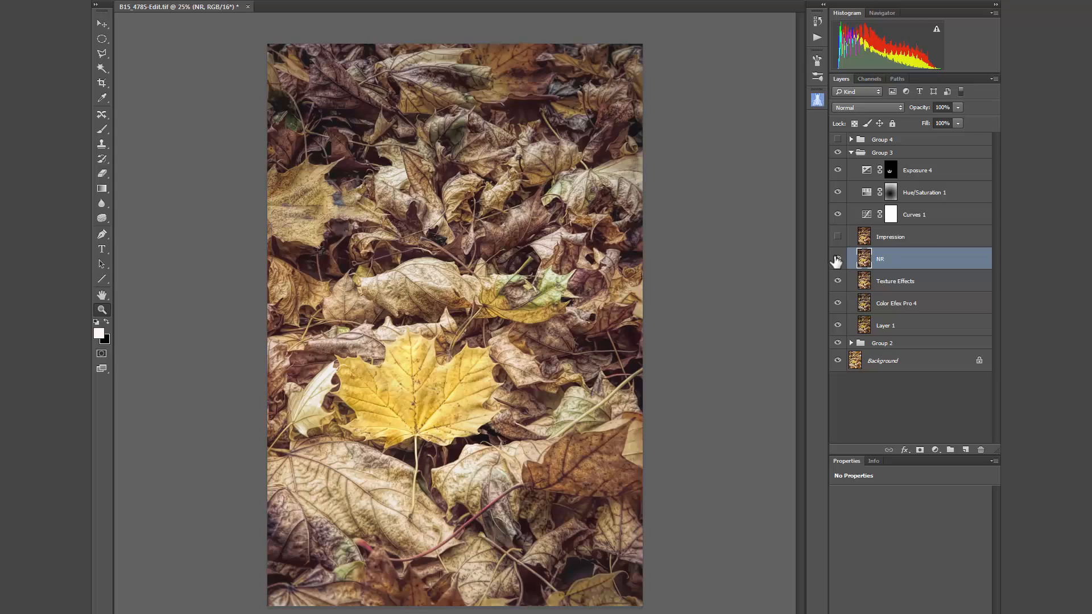
Compare the leaf texture at 100% with and without the NR layer, leaving the layer shown.
{"action": "left_click", "coordinate": [477, 347]}
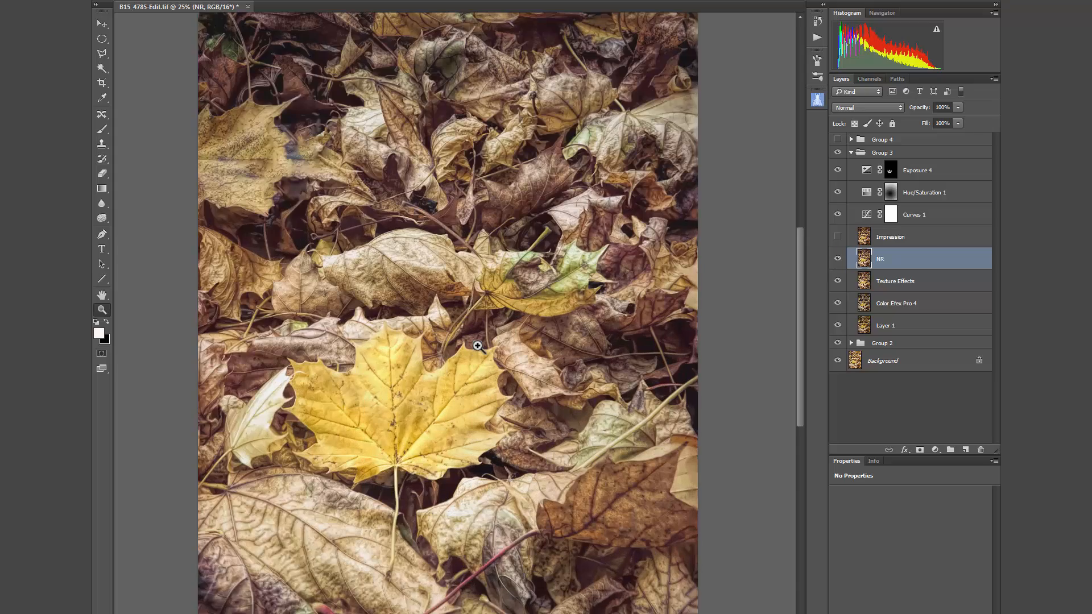
{"action": "left_click", "coordinate": [477, 347]}
{"action": "left_click", "coordinate": [478, 347]}
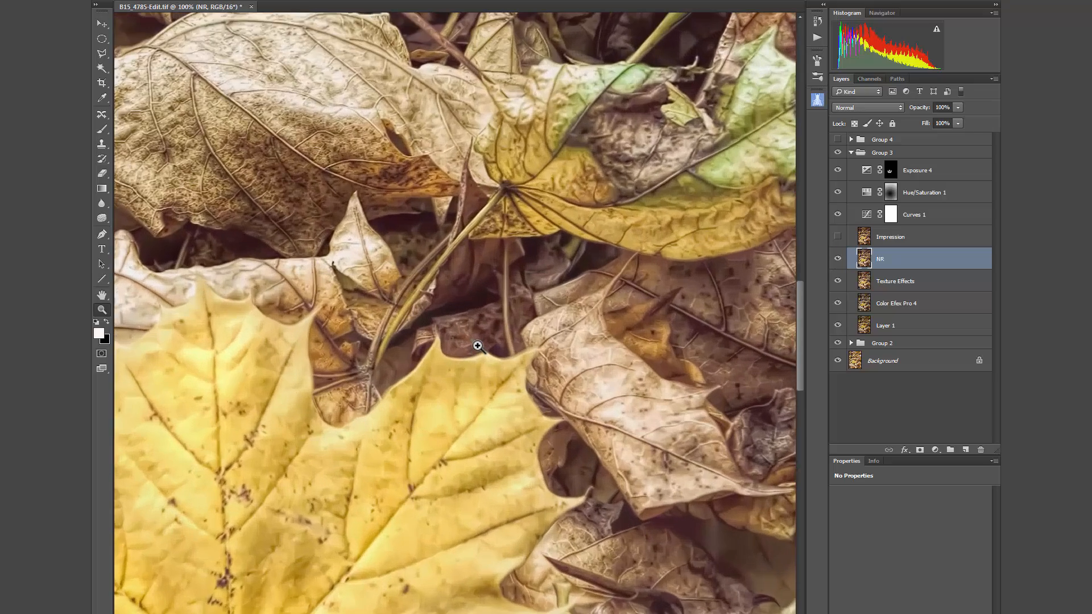
{"action": "left_click", "coordinate": [837, 259]}
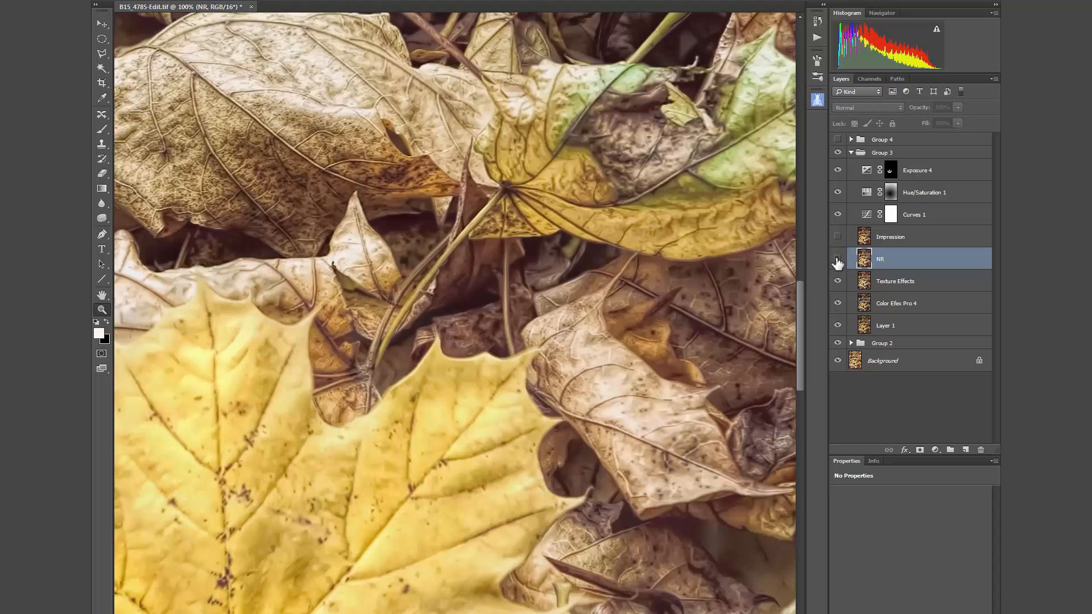
{"action": "left_click", "coordinate": [837, 260]}
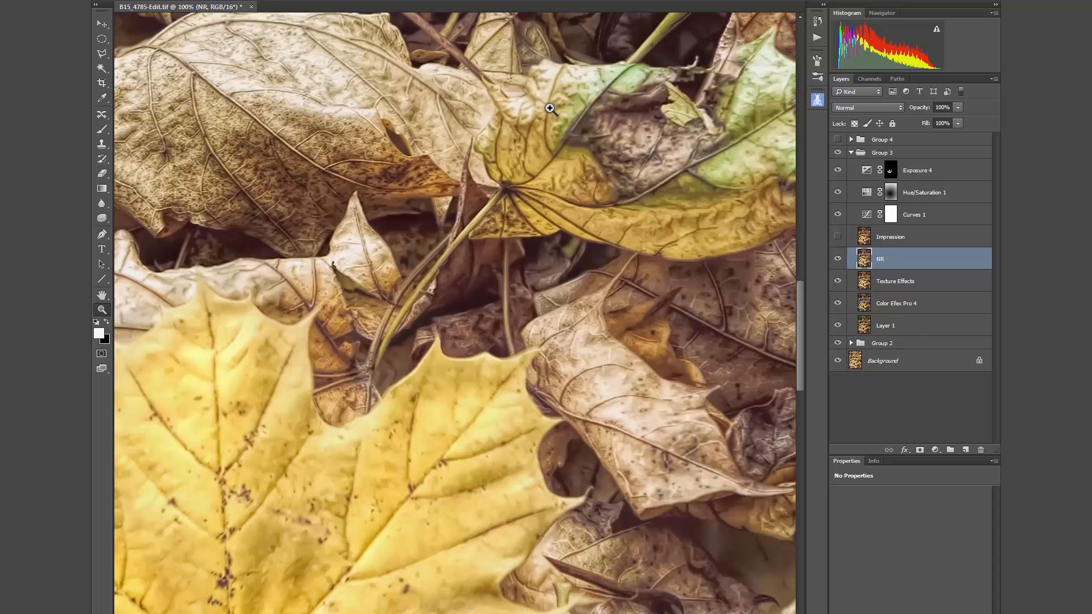
Examine the noise reduction at 100% on the green, spotted and yellow leaves and in the dark gaps between them.
{"action": "left_click", "coordinate": [102, 295]}
{"action": "left_click_drag", "start_coordinate": [494, 128], "coordinate": [507, 289]}
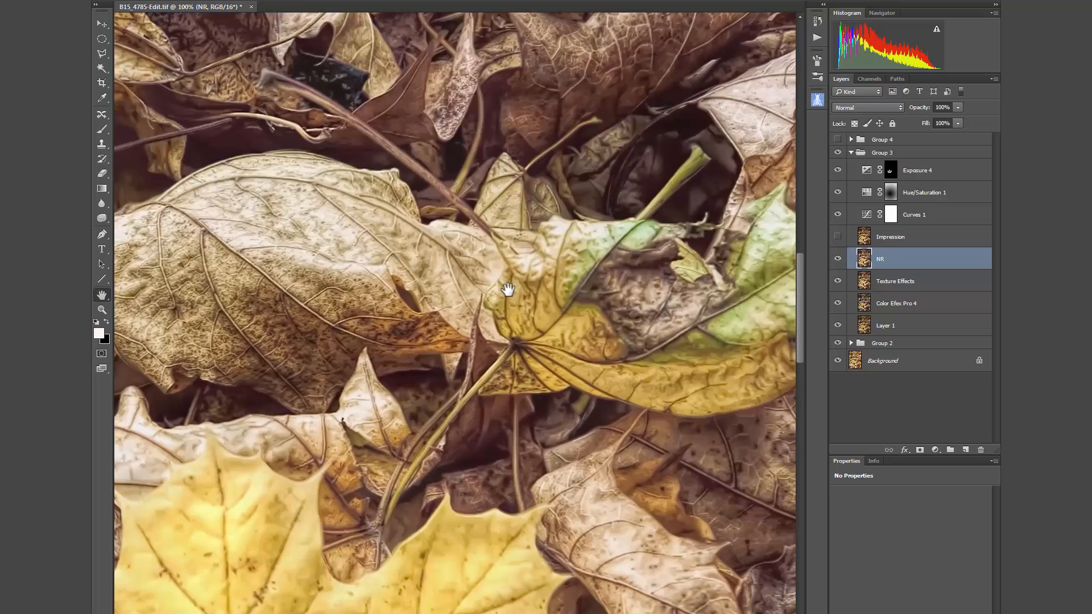
{"action": "left_click_drag", "start_coordinate": [577, 182], "coordinate": [400, 357]}
{"action": "left_click_drag", "start_coordinate": [578, 105], "coordinate": [429, 425]}
{"action": "left_click_drag", "start_coordinate": [598, 269], "coordinate": [555, 402]}
{"action": "left_click_drag", "start_coordinate": [335, 384], "coordinate": [485, 257]}
{"action": "left_click_drag", "start_coordinate": [336, 276], "coordinate": [629, 134]}
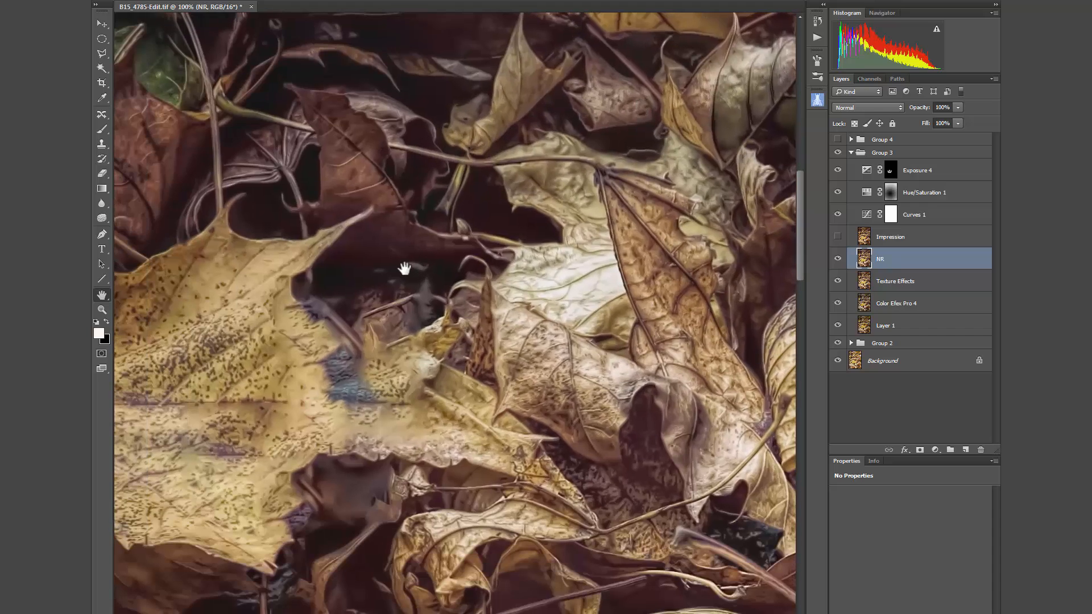
{"action": "left_click_drag", "start_coordinate": [404, 268], "coordinate": [390, 183]}
{"action": "left_click_drag", "start_coordinate": [572, 480], "coordinate": [419, 114]}
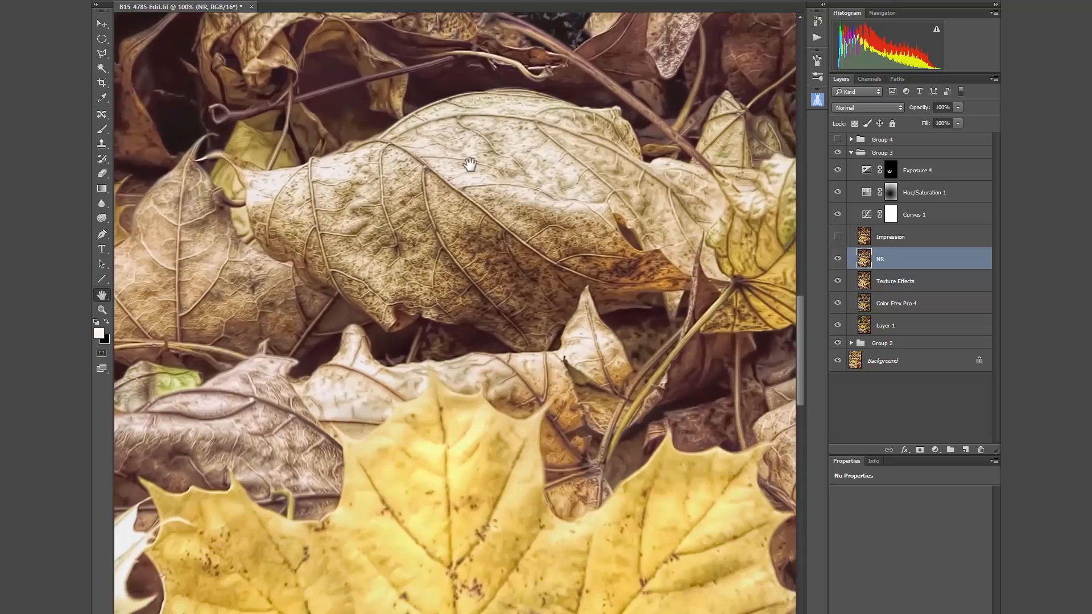
{"action": "left_click_drag", "start_coordinate": [584, 380], "coordinate": [564, 343]}
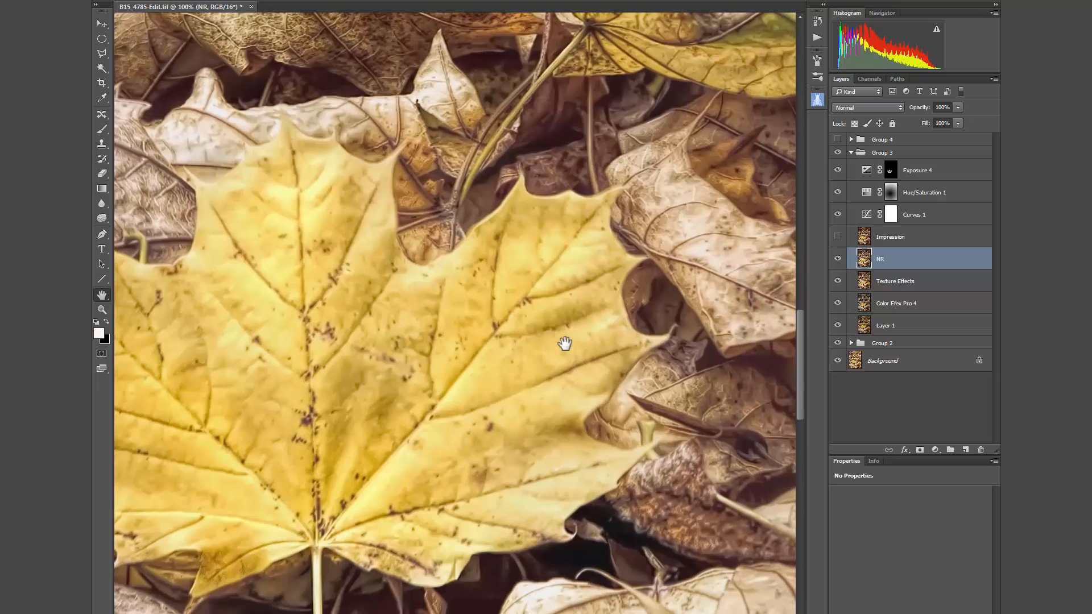
Show the Impression layer above the NR layer.
{"action": "left_click", "coordinate": [557, 341], "text": "alt"}
{"action": "left_click", "coordinate": [557, 342], "text": "alt"}
{"action": "left_click", "coordinate": [557, 341], "text": "alt"}
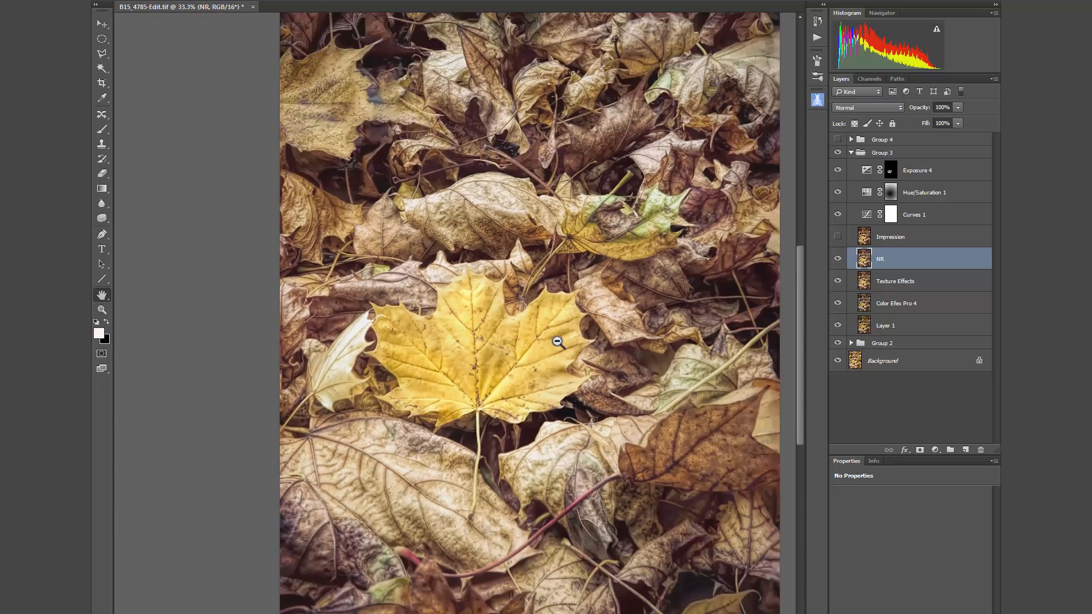
{"action": "left_click", "coordinate": [557, 342], "text": "alt"}
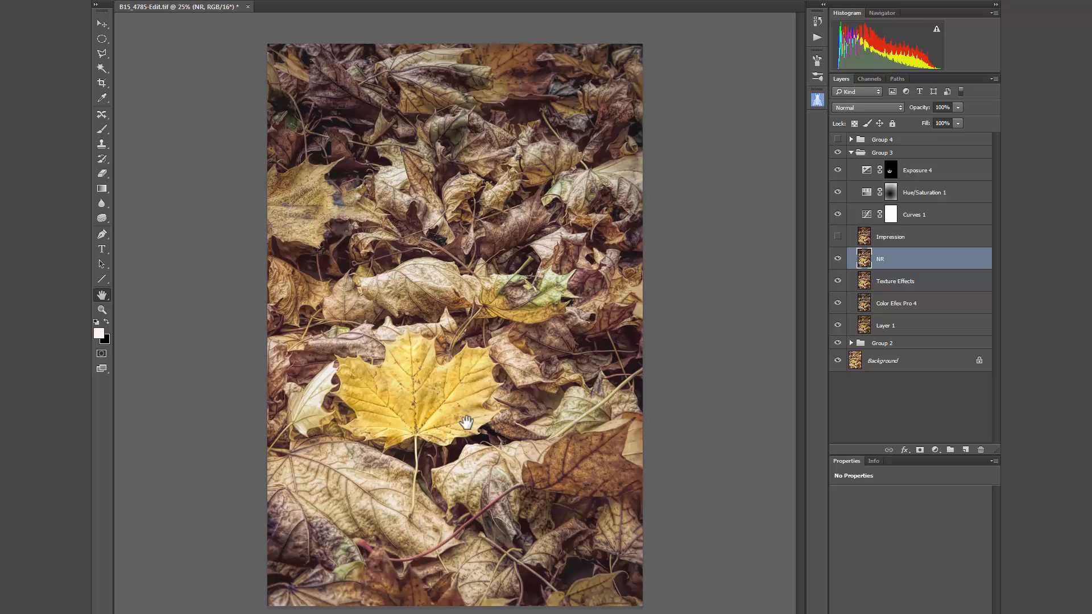
{"action": "left_click", "coordinate": [837, 236]}
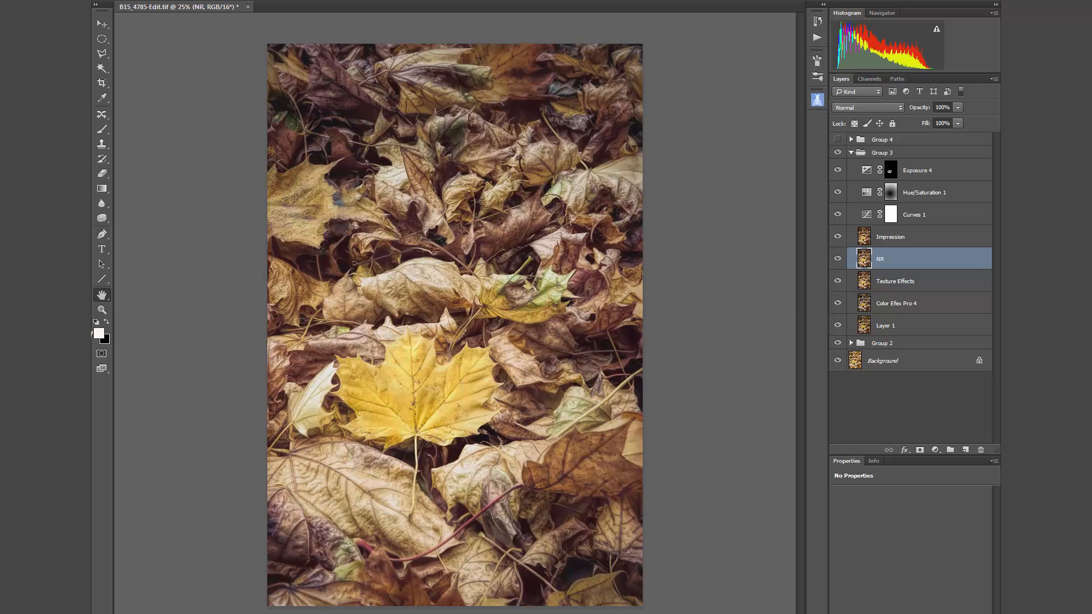
Examine the painterly detail at 100% with and without the Impression layer, leaving the layer shown.
{"action": "left_click", "coordinate": [438, 239]}
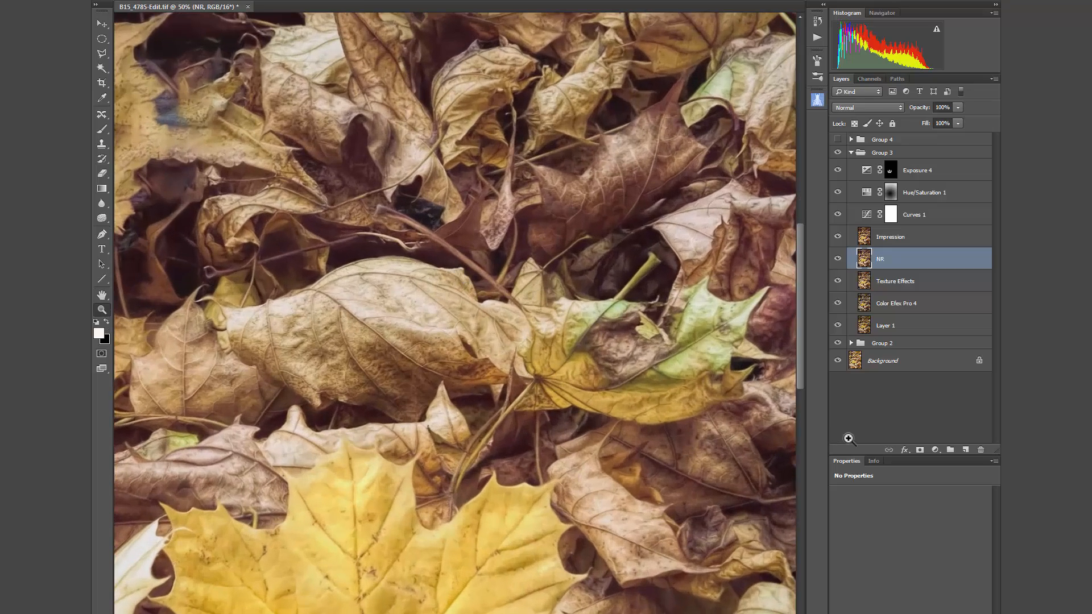
{"action": "key", "text": "ctrl+plus"}
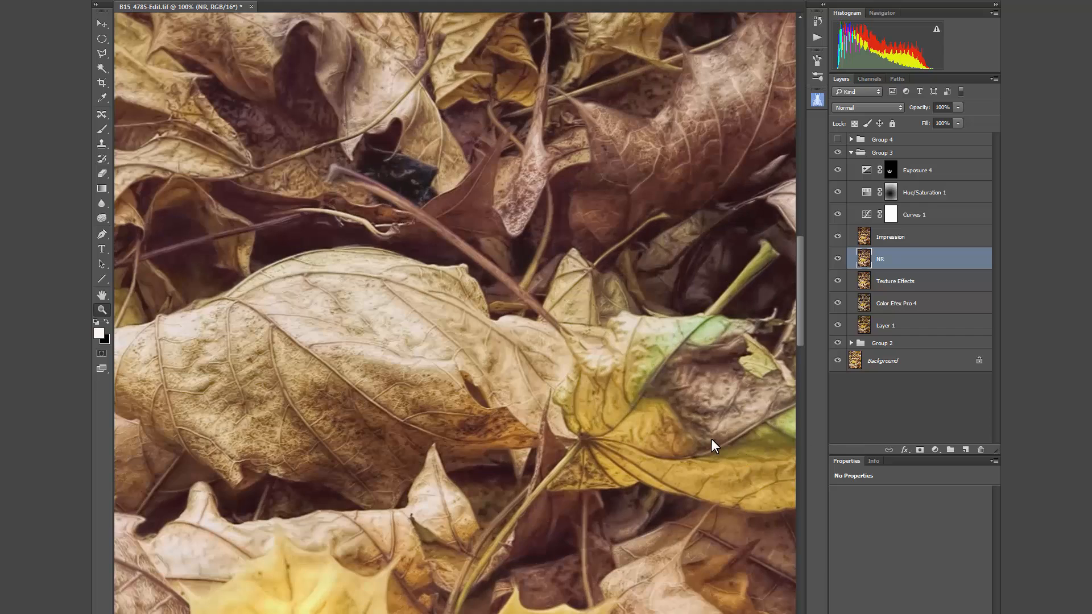
{"action": "left_click", "coordinate": [103, 294]}
{"action": "left_click_drag", "start_coordinate": [495, 259], "coordinate": [718, 434]}
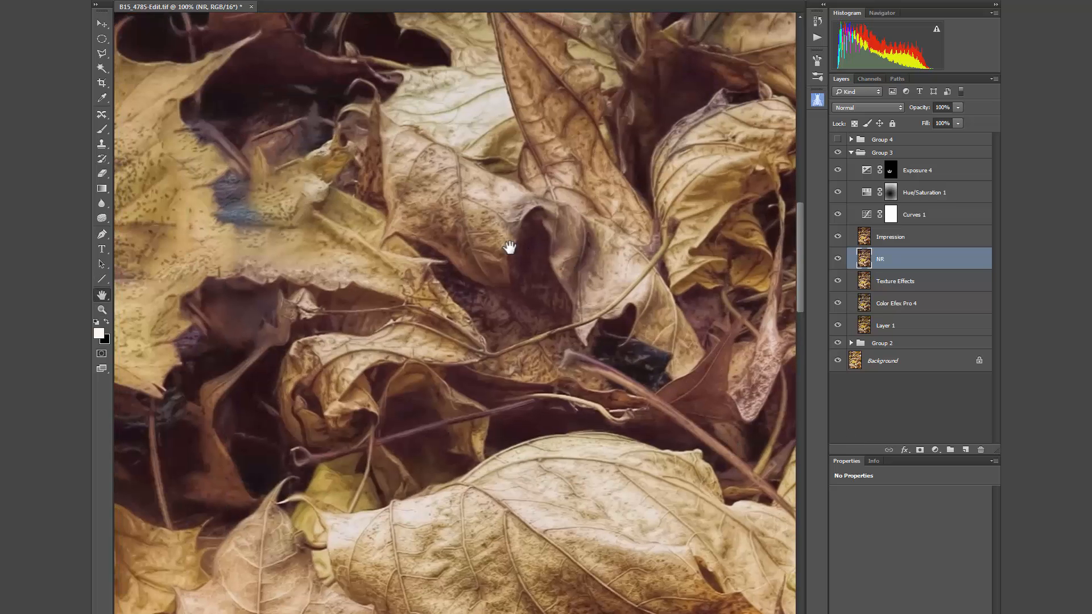
{"action": "left_click", "coordinate": [837, 238]}
{"action": "left_click_drag", "start_coordinate": [309, 326], "coordinate": [522, 359]}
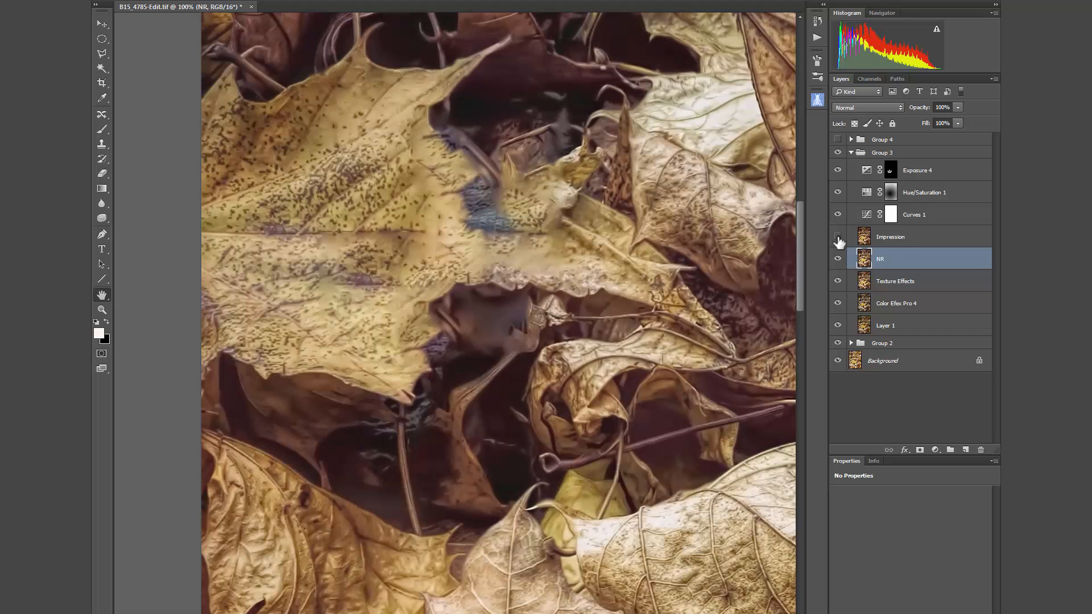
{"action": "left_click", "coordinate": [837, 237]}
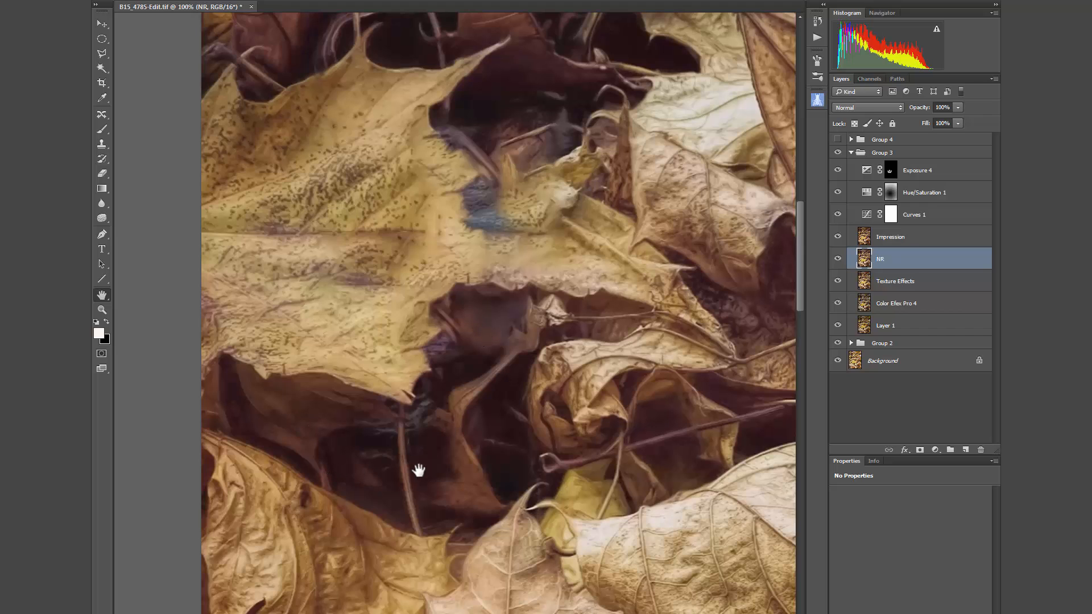
{"action": "left_click_drag", "start_coordinate": [707, 305], "coordinate": [451, 309]}
{"action": "left_click_drag", "start_coordinate": [568, 373], "coordinate": [427, 400]}
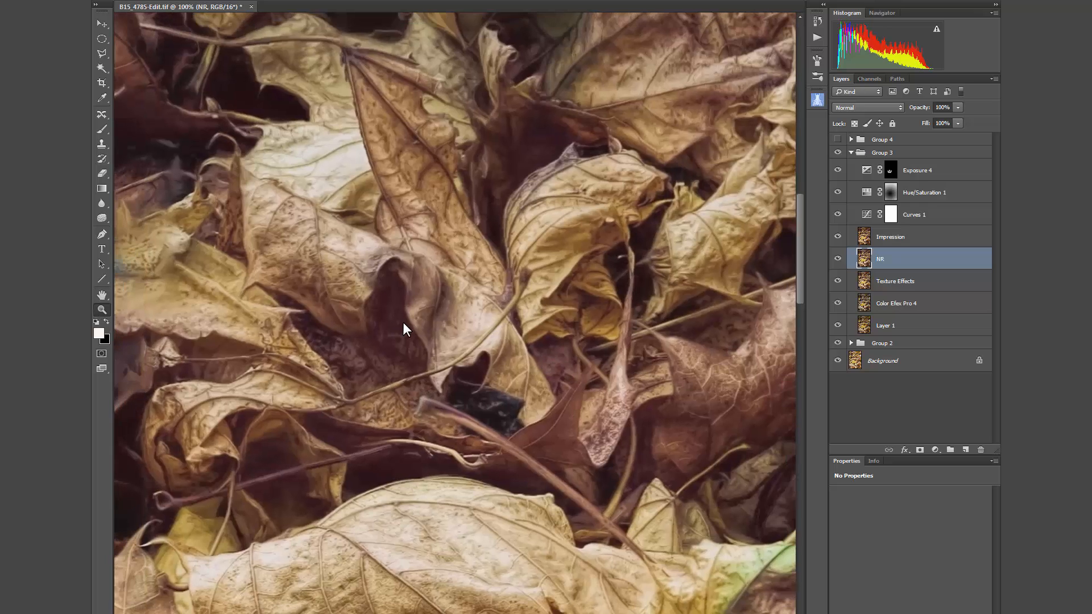
Hide the Exposure 4 and Hue/Saturation 1 adjustment layers, keeping Curves 1 shown.
{"action": "left_click", "coordinate": [403, 322], "text": "alt"}
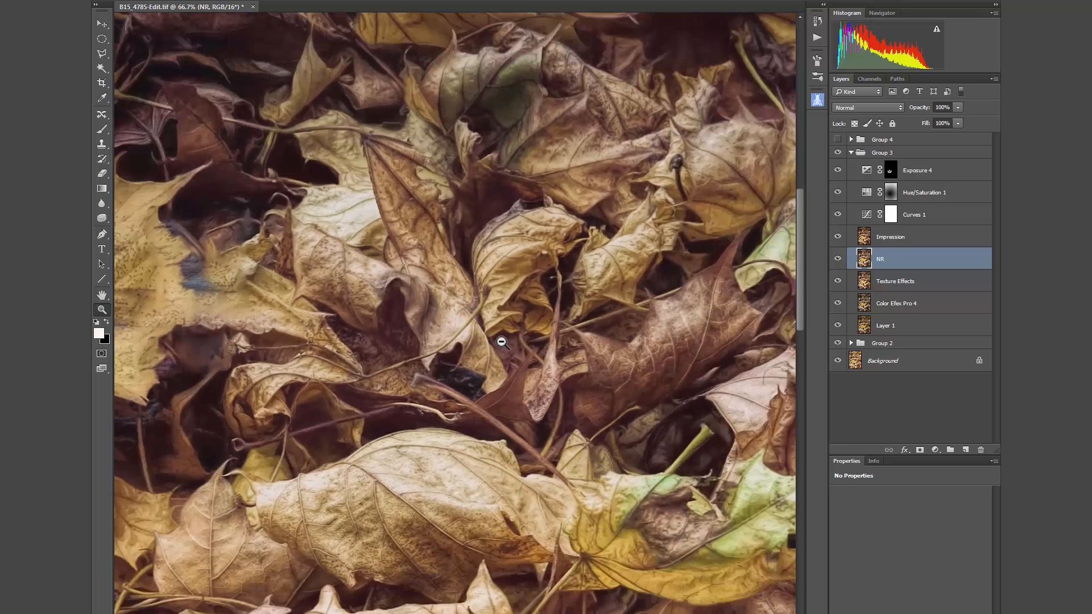
{"action": "left_click", "coordinate": [502, 344], "text": "alt"}
{"action": "left_click", "coordinate": [502, 344], "text": "alt"}
{"action": "left_click", "coordinate": [531, 418], "text": "alt"}
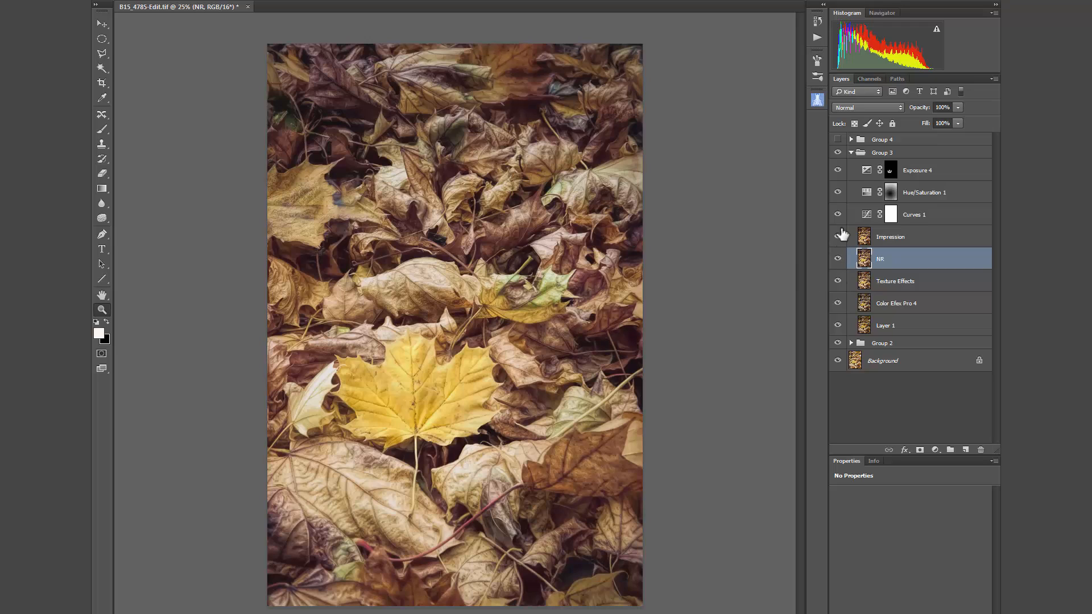
{"action": "left_click_drag", "start_coordinate": [837, 170], "coordinate": [837, 214]}
{"action": "left_click", "coordinate": [837, 214]}
Select the Curves 1 adjustment layer and examine its RGB curve.
{"action": "left_click", "coordinate": [891, 214]}
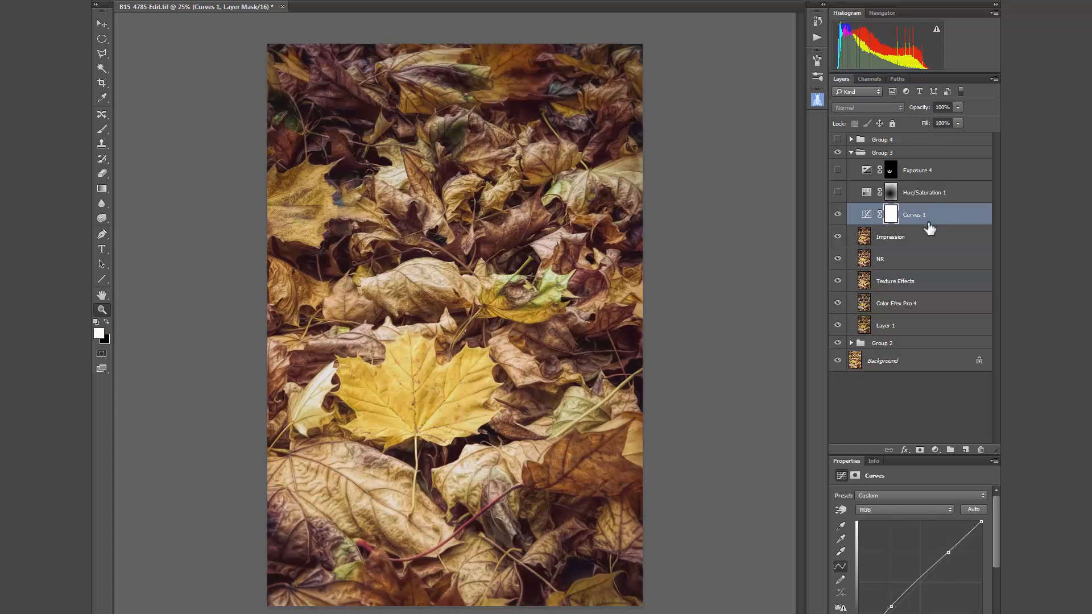
{"action": "left_click_drag", "start_coordinate": [996, 534], "coordinate": [995, 561]}
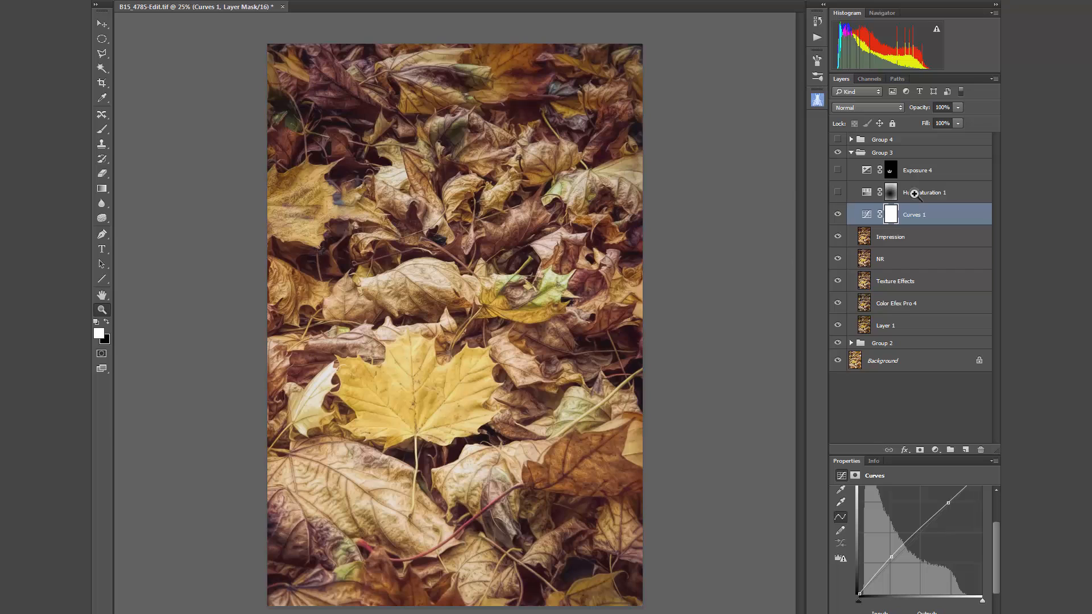
Show the Hue/Saturation 1 adjustment layer and select it to examine its settings.
{"action": "left_click", "coordinate": [837, 193]}
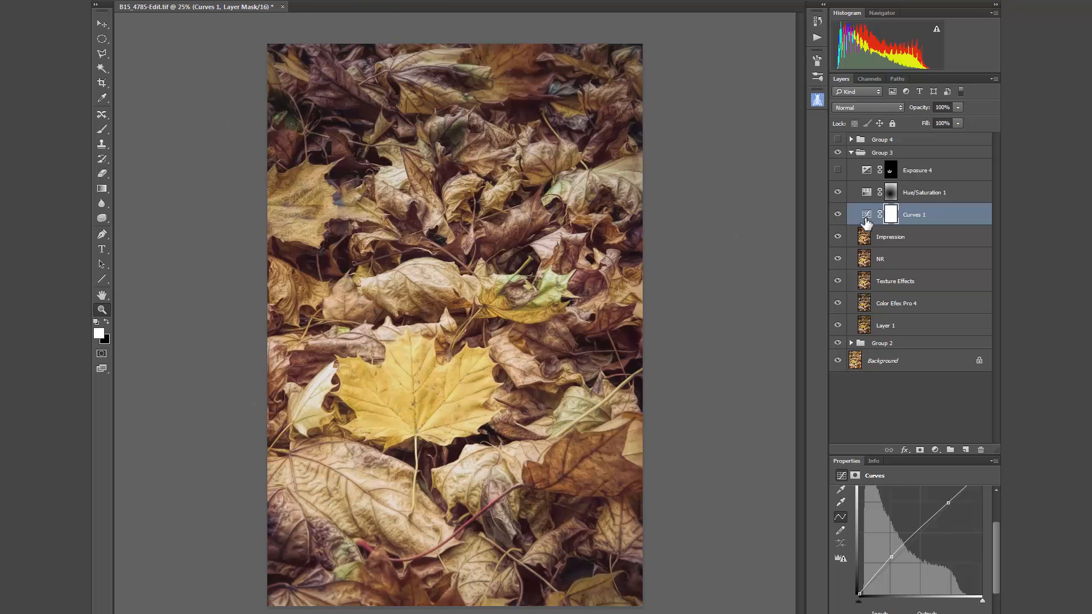
{"action": "scroll", "coordinate": [928, 546], "scroll_direction": "up", "scroll_amount": 2}
{"action": "key", "text": "alt+bracketright"}
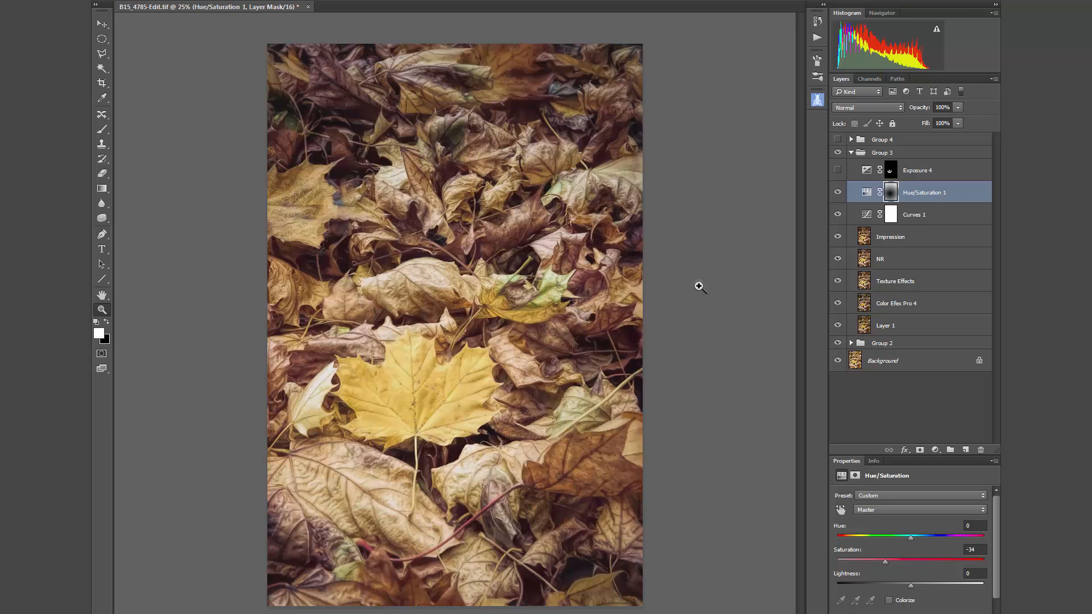
Show and select the Exposure 4 adjustment layer, and compare the yellow leaf with and without it.
{"action": "left_click", "coordinate": [837, 170]}
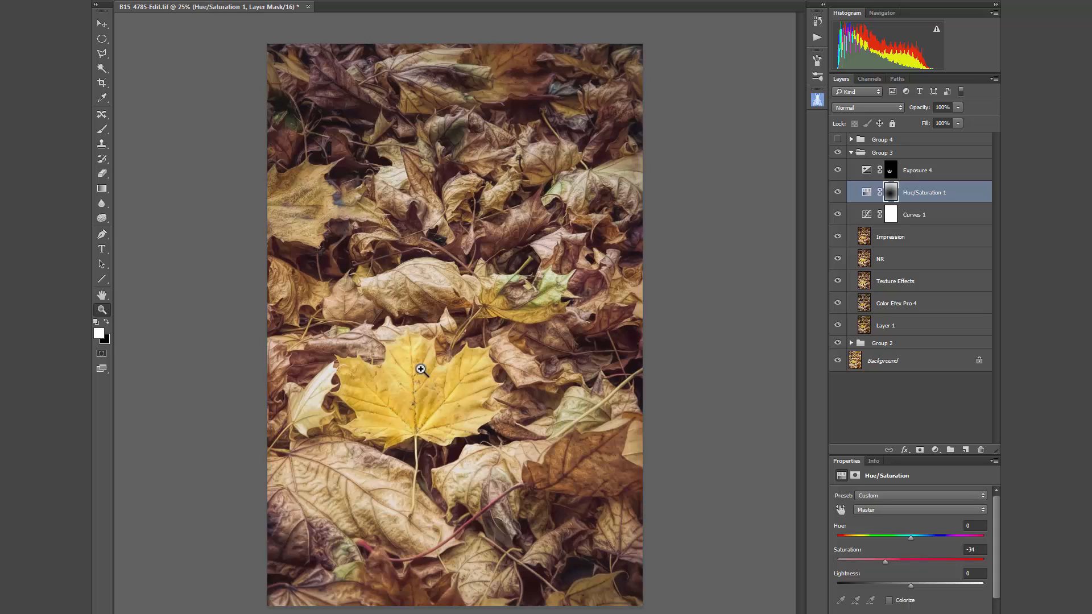
{"action": "left_click", "coordinate": [865, 173]}
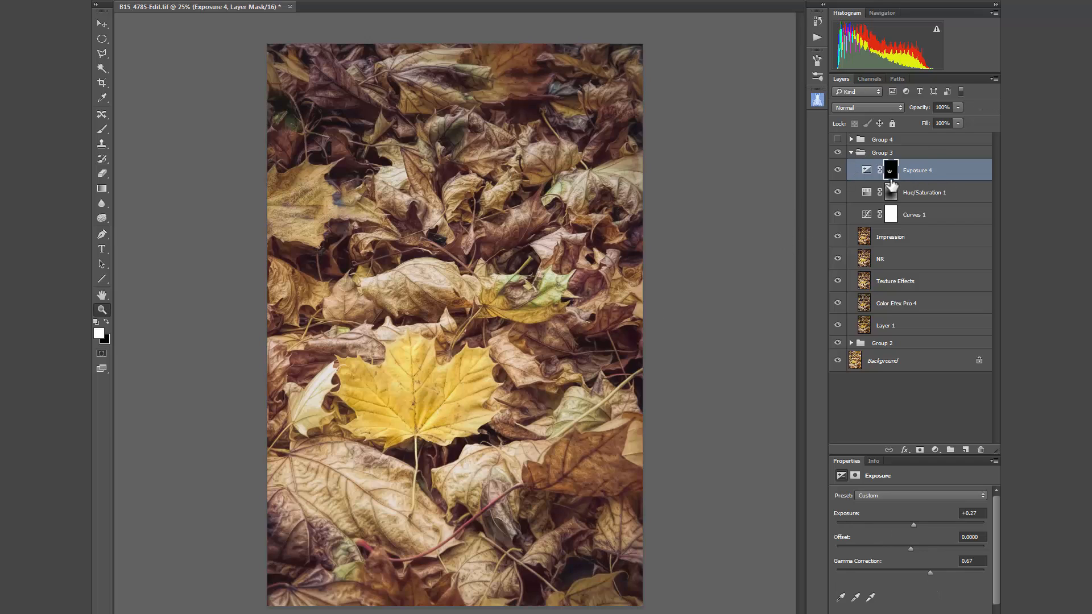
{"action": "left_click", "coordinate": [837, 170]}
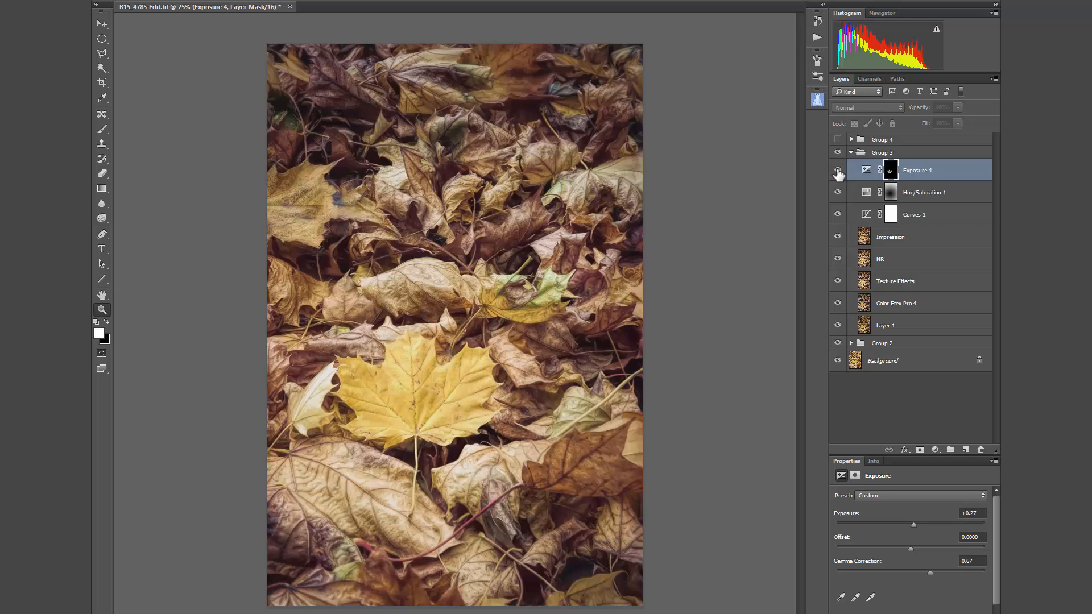
{"action": "left_click", "coordinate": [837, 171]}
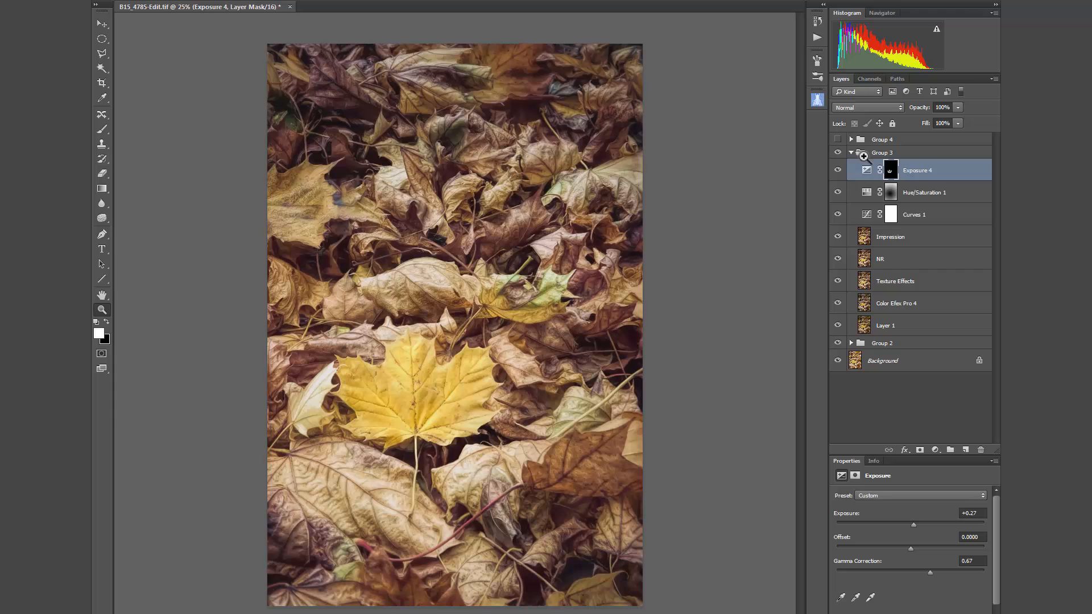
Collapse Group 3, and show and expand Group 4 with its Color Lookup 1 layer hidden and Layer 3 kept shown.
{"action": "left_click", "coordinate": [838, 140]}
{"action": "left_click", "coordinate": [851, 153]}
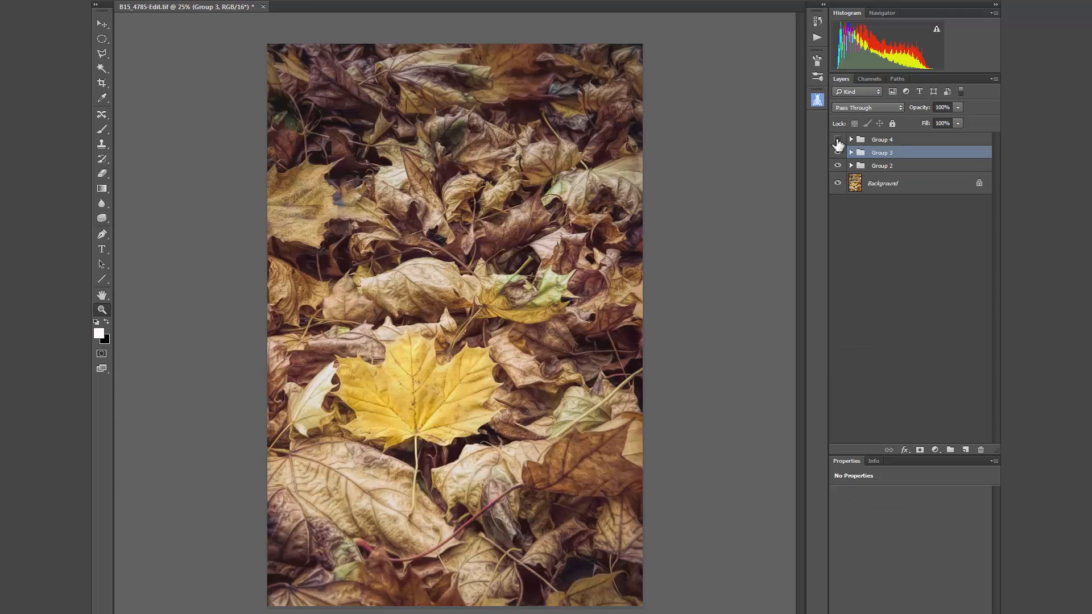
{"action": "left_click", "coordinate": [851, 140]}
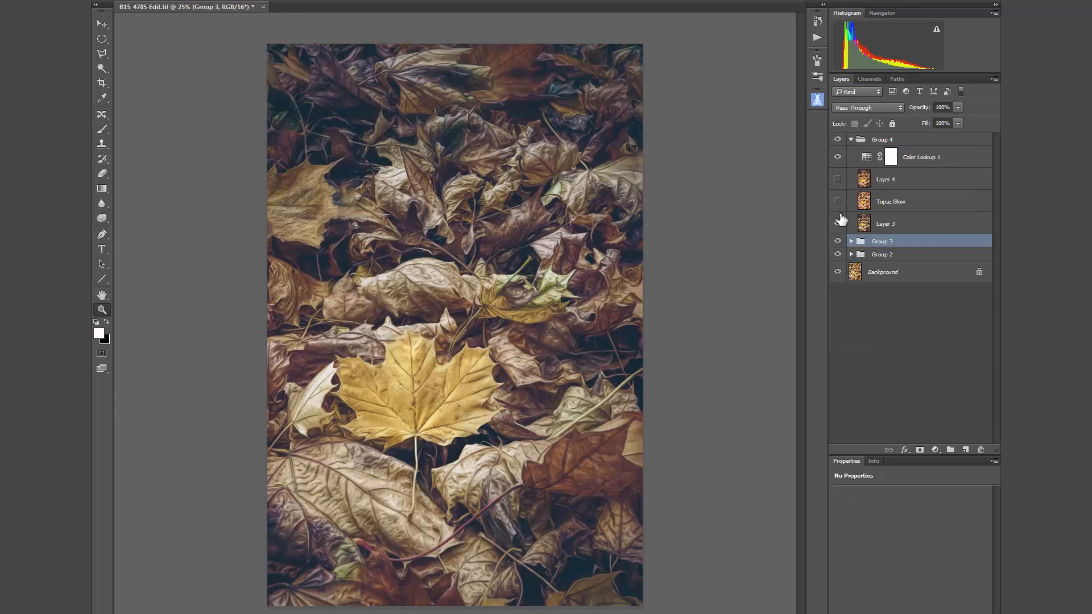
{"action": "left_click", "coordinate": [838, 157]}
{"action": "left_click", "coordinate": [837, 223]}
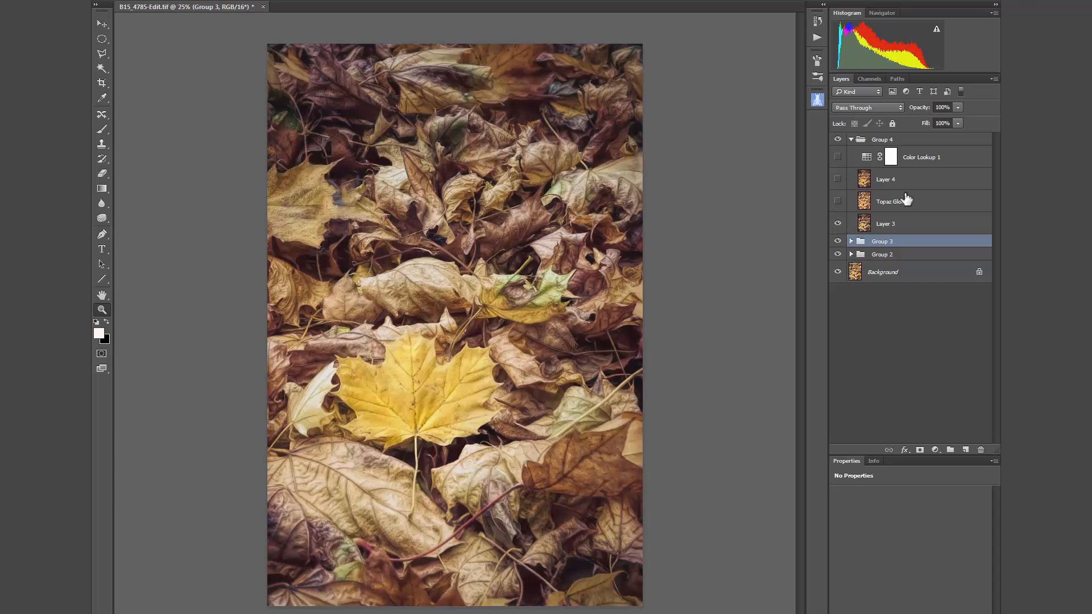
Show the Topaz Glow layer and set it to Normal blending at 100% opacity to view the full filter effect.
{"action": "left_click", "coordinate": [837, 201]}
{"action": "left_click", "coordinate": [910, 203]}
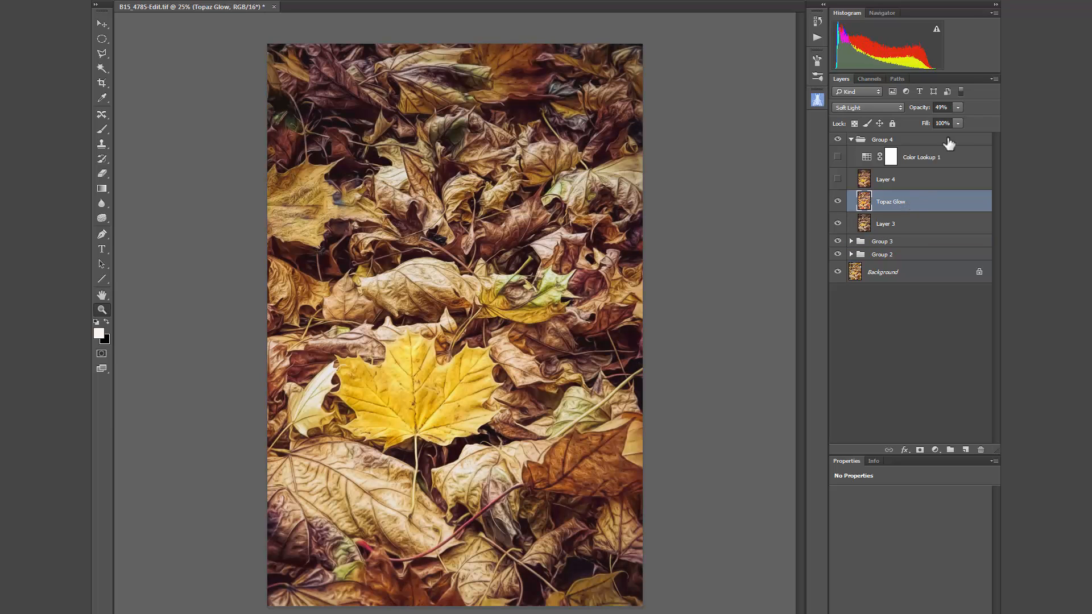
{"action": "left_click", "coordinate": [941, 108]}
{"action": "type", "text": "100"}
{"action": "left_click", "coordinate": [845, 109]}
{"action": "left_click", "coordinate": [849, 118]}
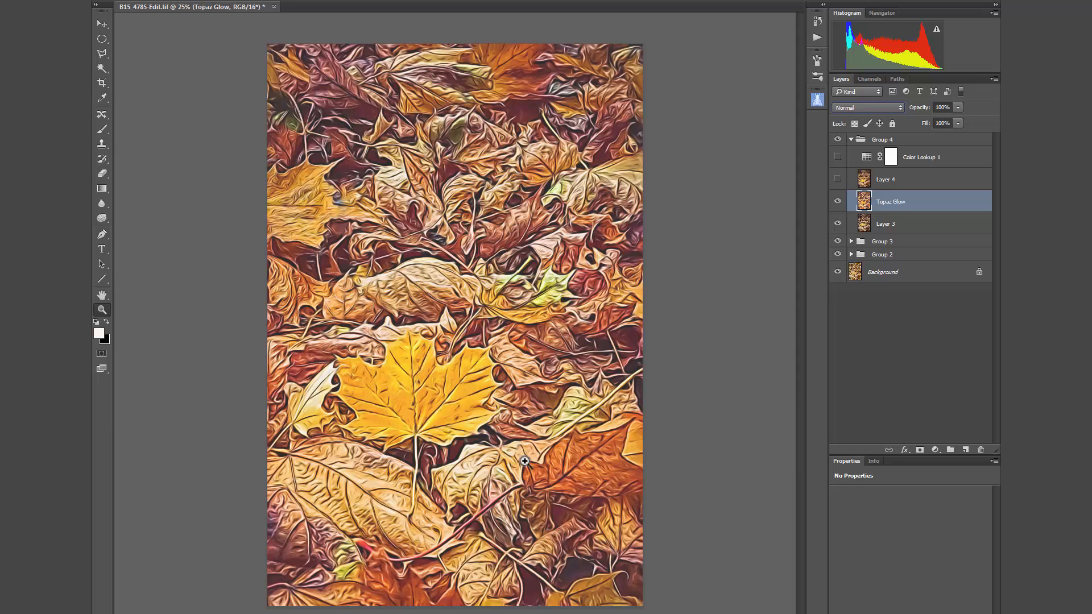
Set the Topaz Glow layer to Soft Light blending at 49% opacity.
{"action": "left_click", "coordinate": [945, 108]}
{"action": "type", "text": "49"}
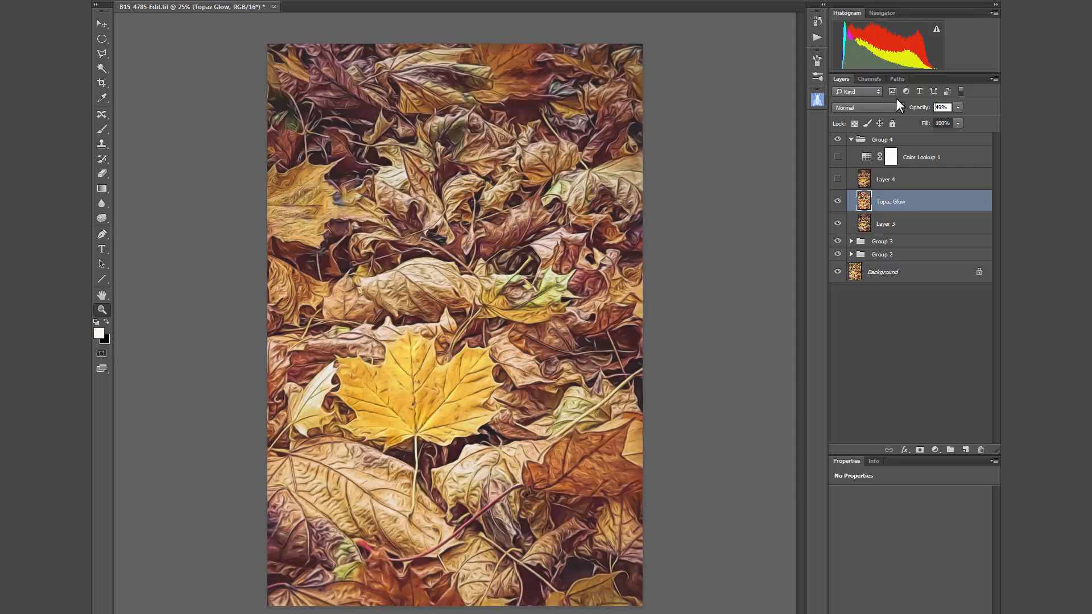
{"action": "left_click", "coordinate": [845, 107]}
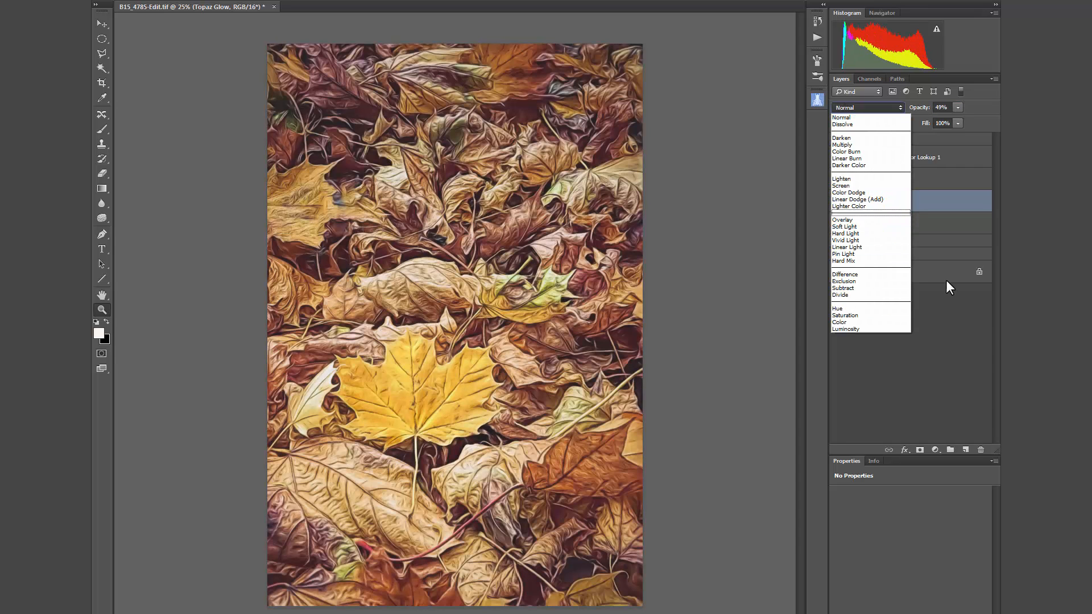
{"action": "left_click", "coordinate": [967, 358]}
{"action": "key", "text": "0"}
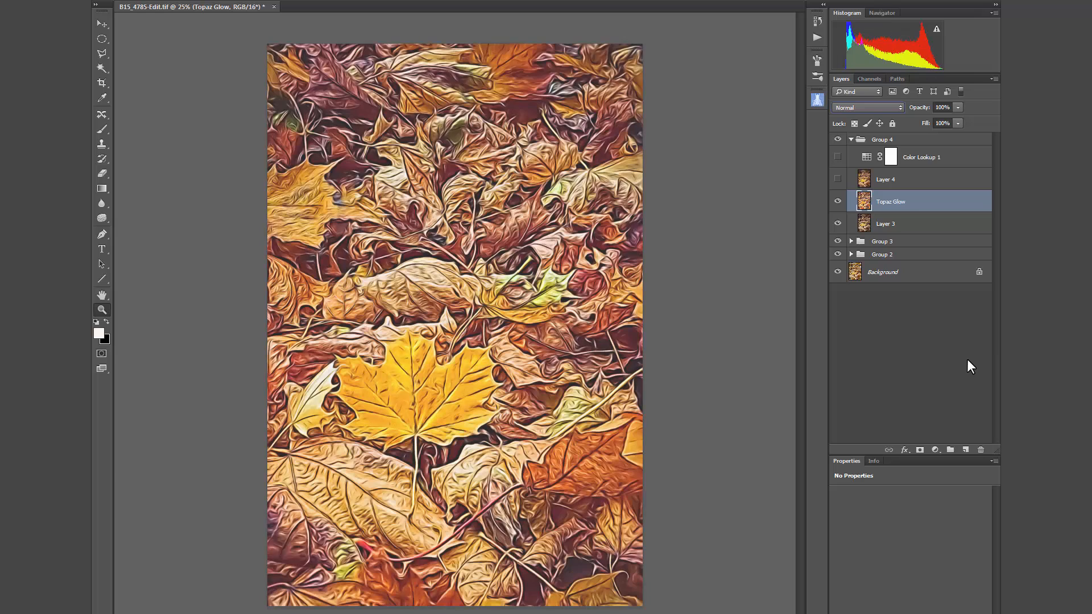
{"action": "key", "text": "shift+alt+f"}
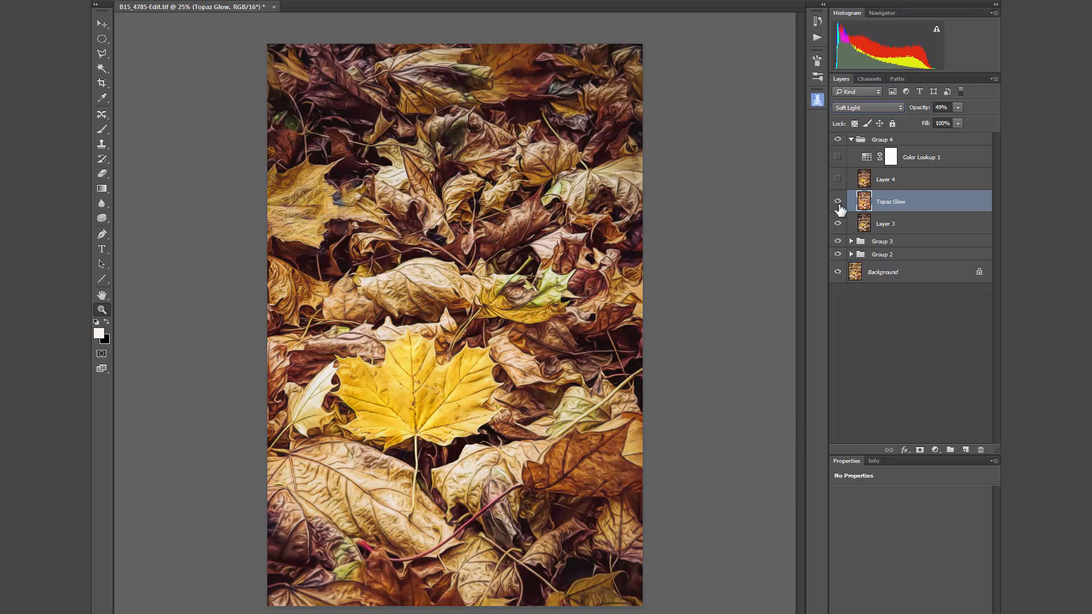
Compare the image with and without the Topaz Glow layer, leaving the layer shown.
{"action": "left_click", "coordinate": [838, 201]}
{"action": "left_click", "coordinate": [837, 201]}
{"action": "left_click", "coordinate": [837, 201]}
{"action": "left_click", "coordinate": [838, 202]}
{"action": "left_click", "coordinate": [837, 201]}
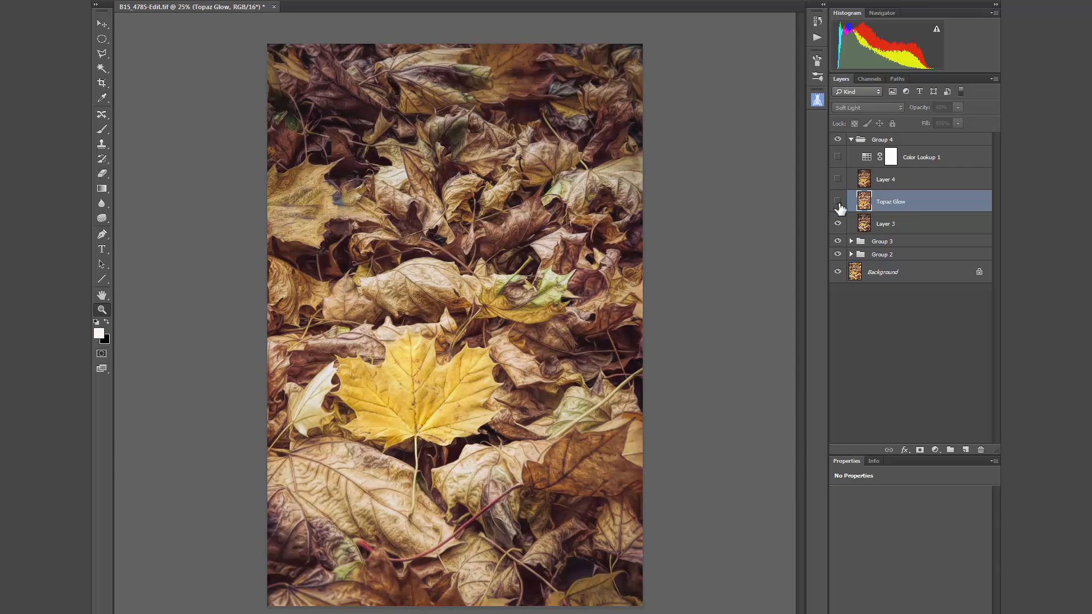
{"action": "left_click", "coordinate": [838, 201]}
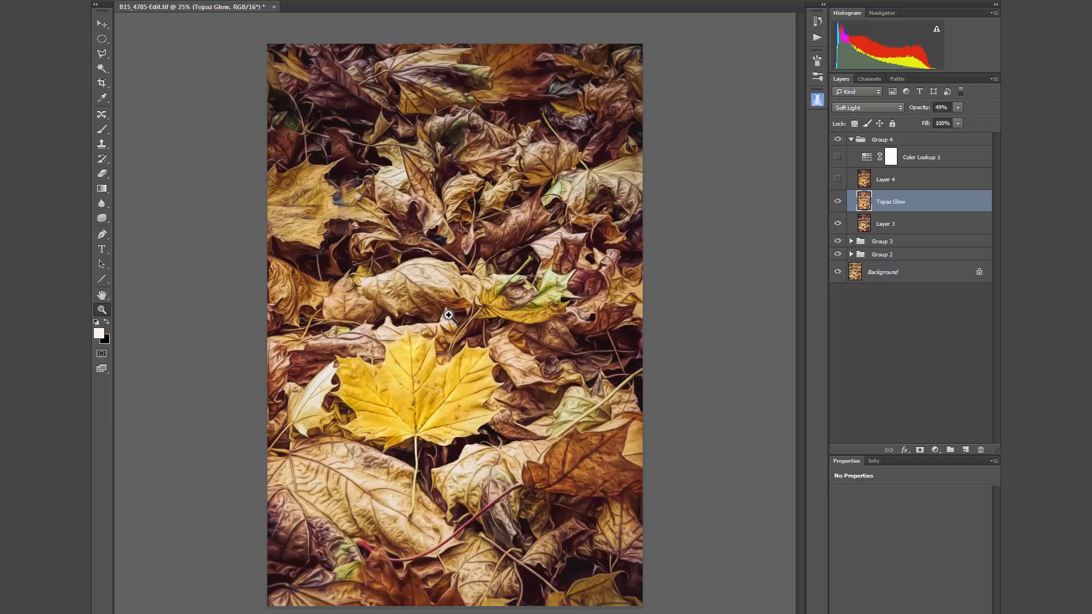
{"action": "left_click", "coordinate": [837, 201]}
{"action": "left_click", "coordinate": [855, 205]}
Show Layer 4 and set it to Normal blending at 100% opacity.
{"action": "left_click", "coordinate": [836, 180]}
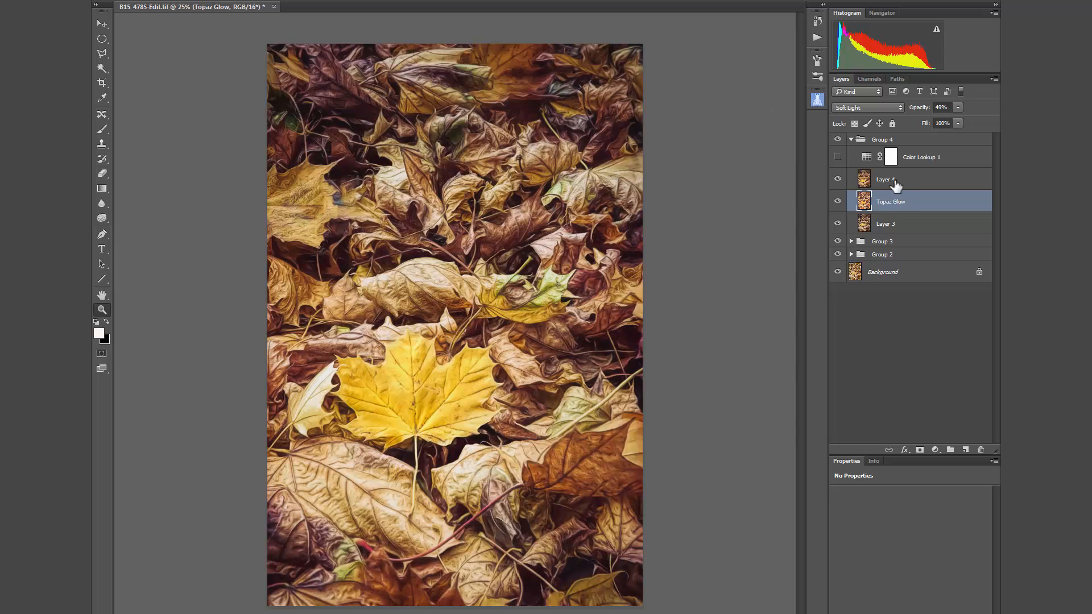
{"action": "left_click", "coordinate": [895, 182]}
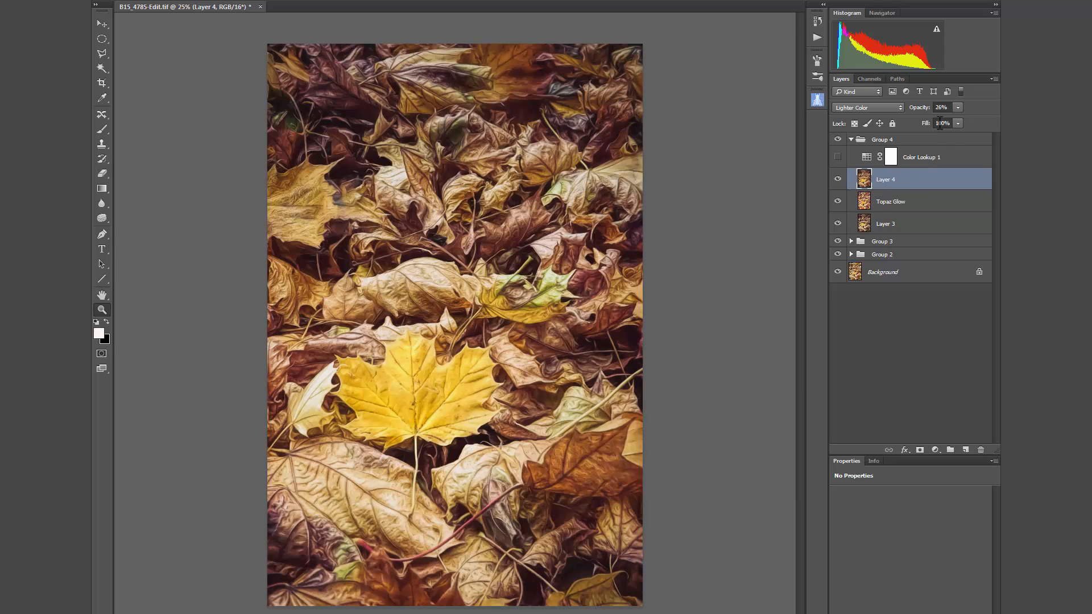
{"action": "left_click", "coordinate": [948, 108]}
{"action": "type", "text": "100"}
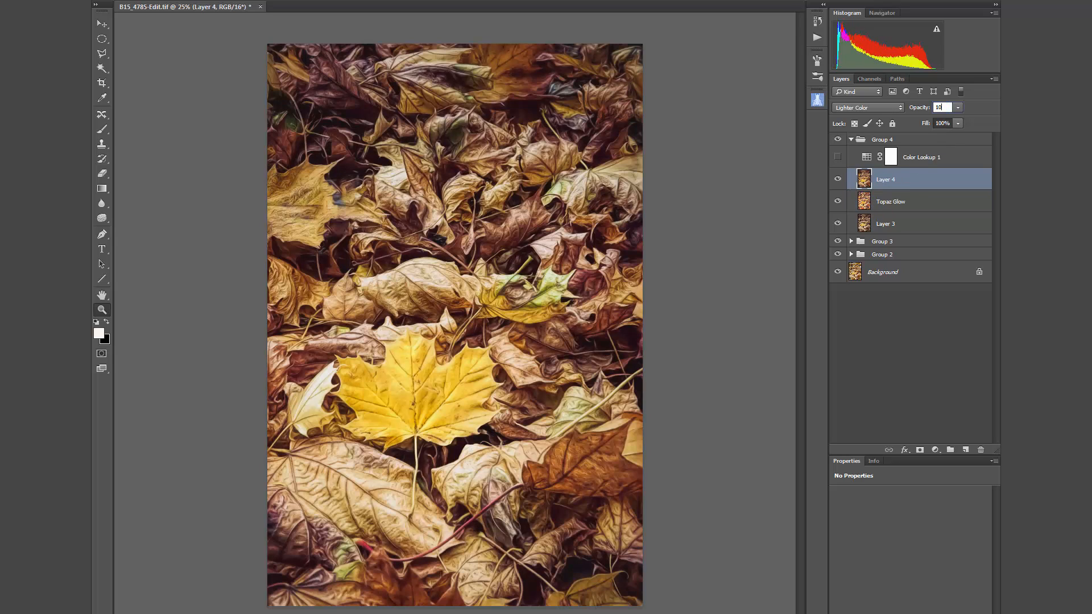
{"action": "left_click", "coordinate": [851, 108]}
{"action": "left_click", "coordinate": [850, 115]}
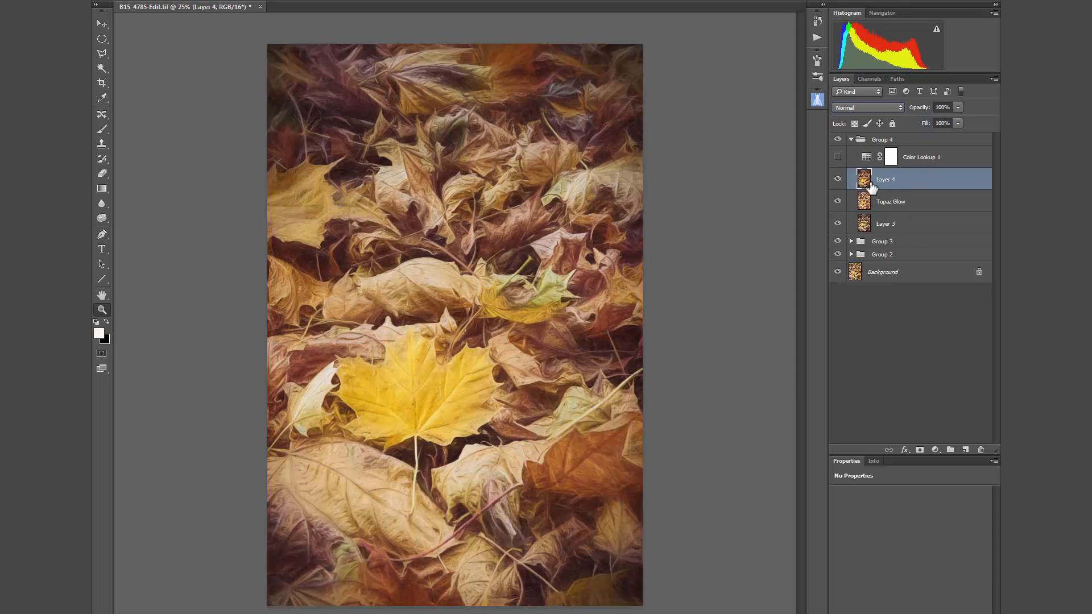
Rename Layer 4 as "Impression Da Vinci".
{"action": "double_click", "coordinate": [880, 180]}
{"action": "type", "text": "Impression Da Vinic"}
{"action": "key", "text": "BackSpace"}
{"action": "key", "text": "BackSpace"}
{"action": "type", "text": "ci"}
{"action": "key", "text": "Return"}
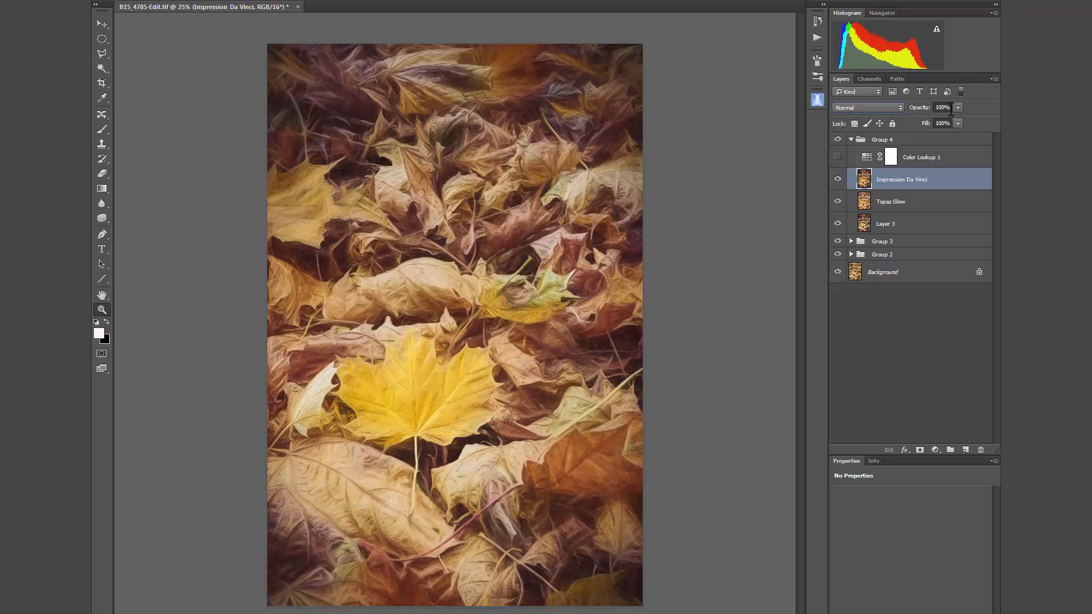
Set the Impression Da Vinci layer to Lighter Color blending at 26% opacity, and compare the image with and without it.
{"action": "left_click", "coordinate": [919, 108]}
{"action": "type", "text": "26"}
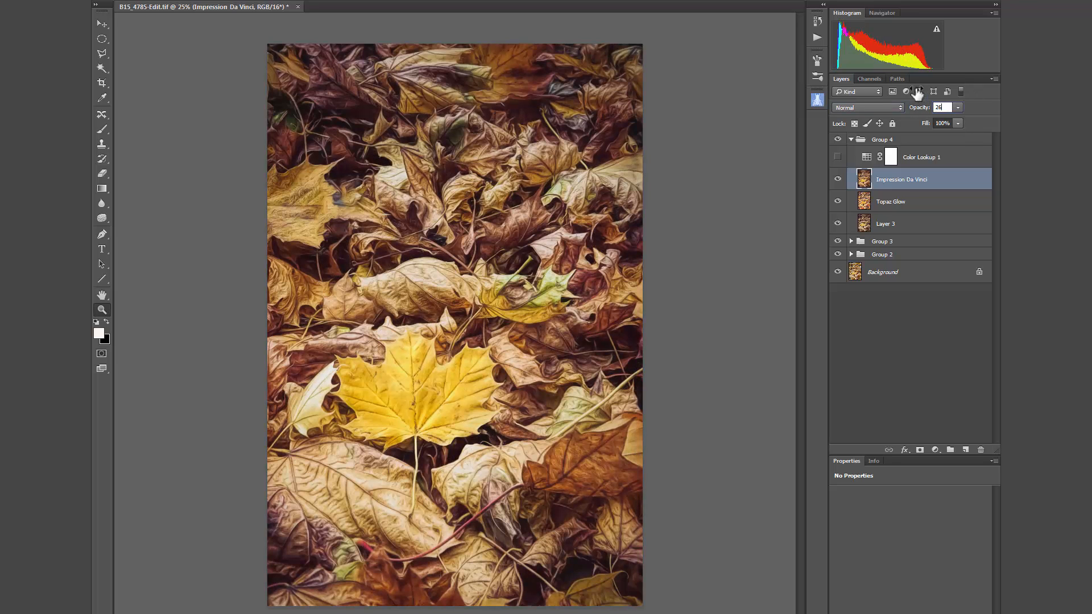
{"action": "left_click", "coordinate": [851, 107]}
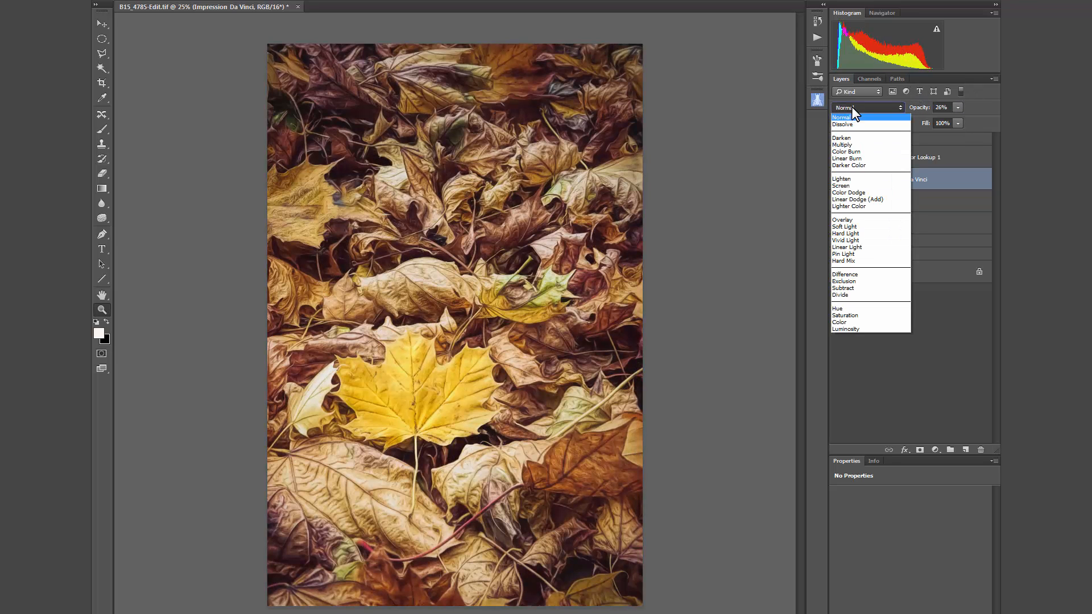
{"action": "left_click", "coordinate": [853, 206]}
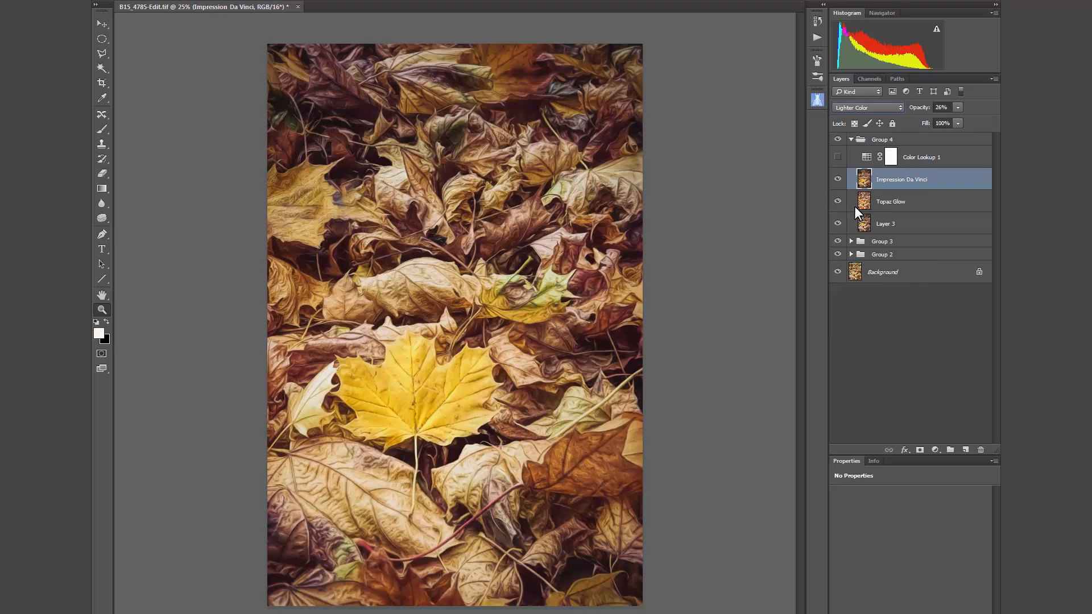
{"action": "left_click", "coordinate": [838, 180]}
{"action": "left_click", "coordinate": [837, 180]}
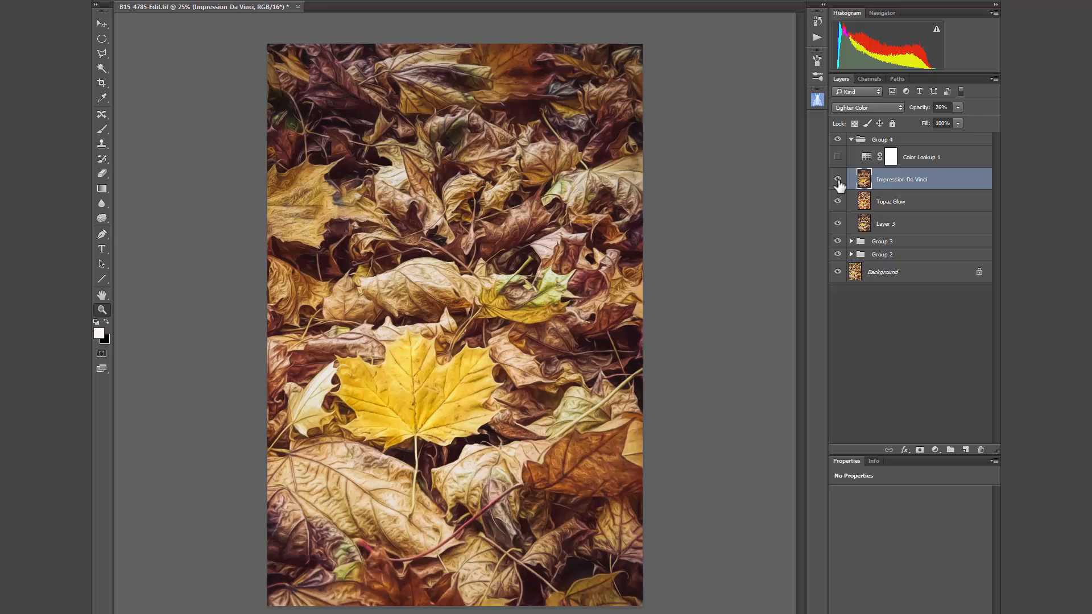
Undo the recent layer edits back past the Impression Da Vinci rename, and select Layer 4.
{"action": "left_click", "coordinate": [965, 336]}
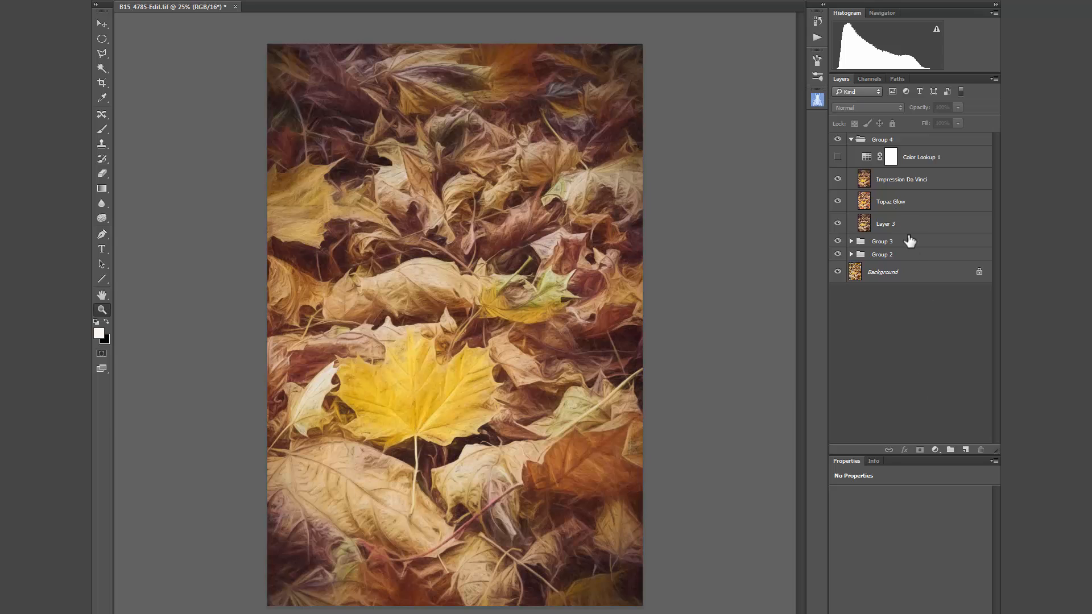
{"action": "key", "text": "ctrl+alt+z"}
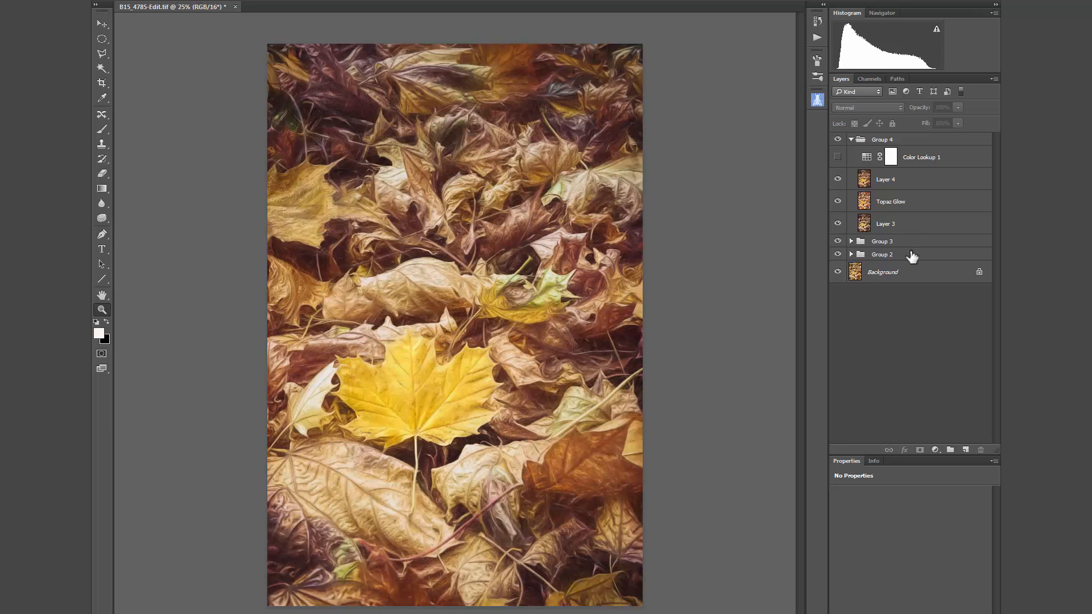
{"action": "left_click", "coordinate": [904, 188]}
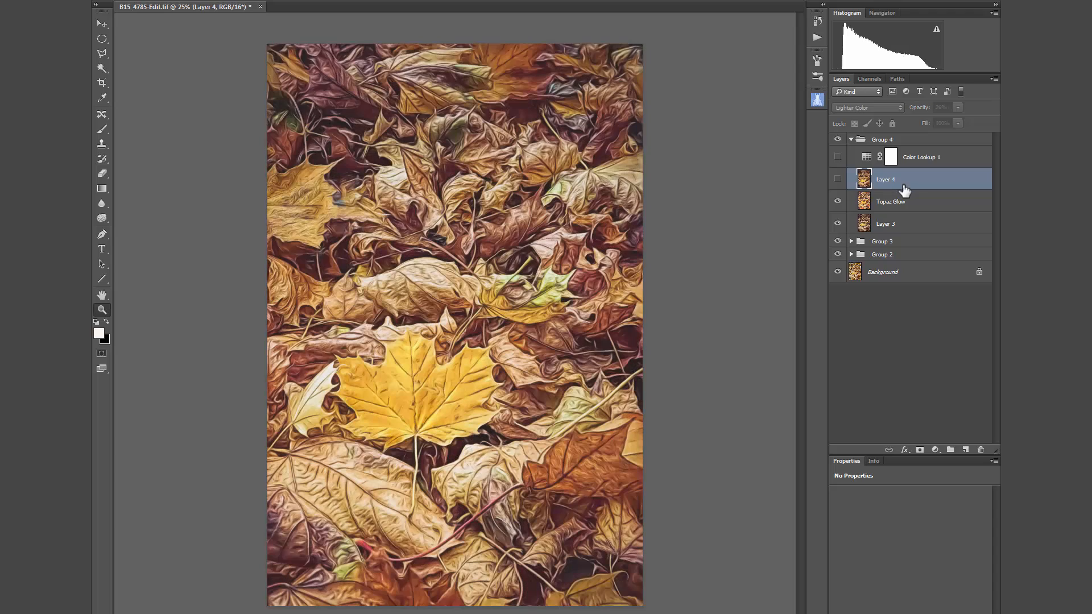
Compare the image with and without Layer 4, leaving the layer shown.
{"action": "left_click", "coordinate": [838, 181]}
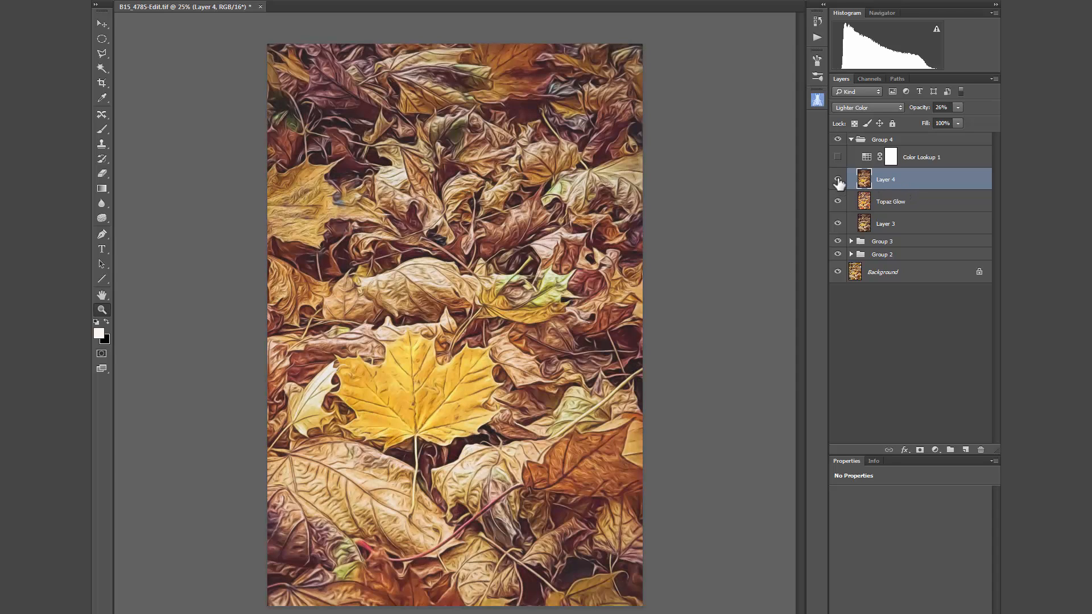
{"action": "left_click", "coordinate": [838, 181]}
{"action": "left_click", "coordinate": [838, 181]}
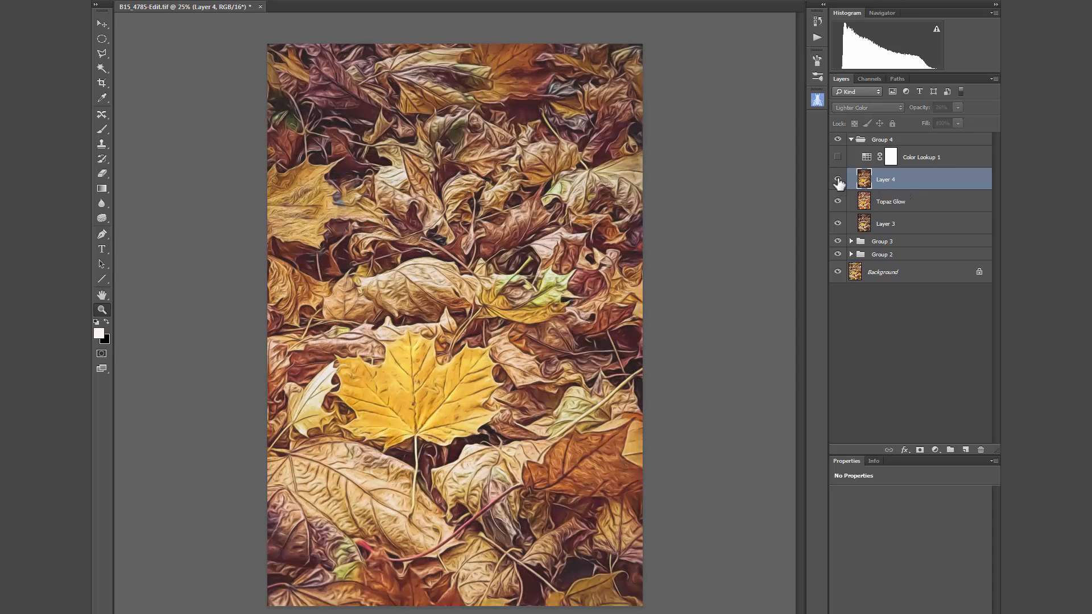
Rename the restored Layer 4 as "Impression Da Vinci".
{"action": "double_click", "coordinate": [887, 180]}
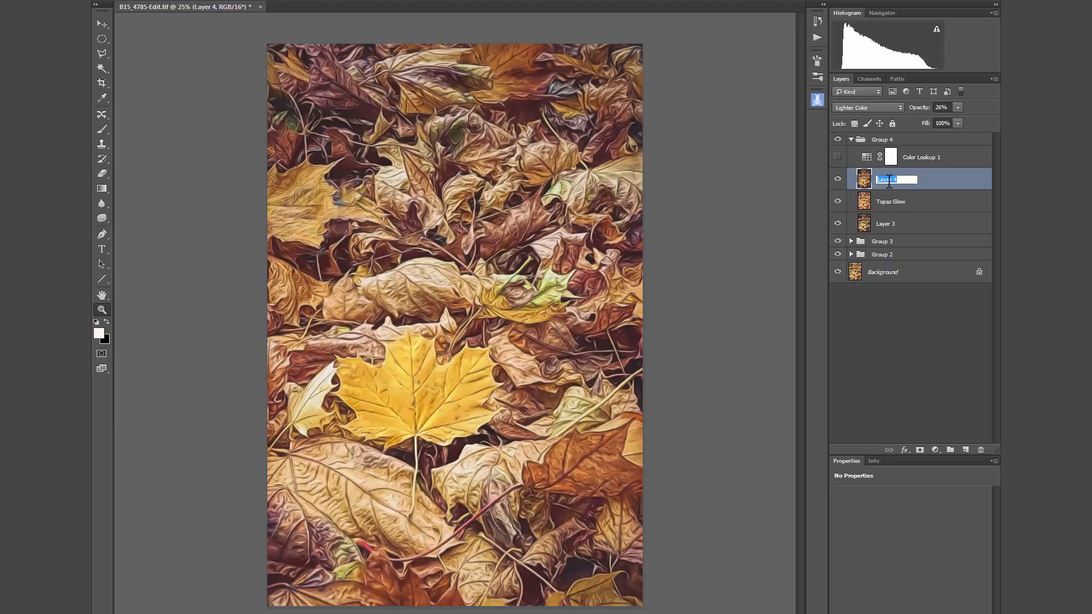
{"action": "type", "text": "Impression Da Vinci"}
{"action": "key", "text": "Return"}
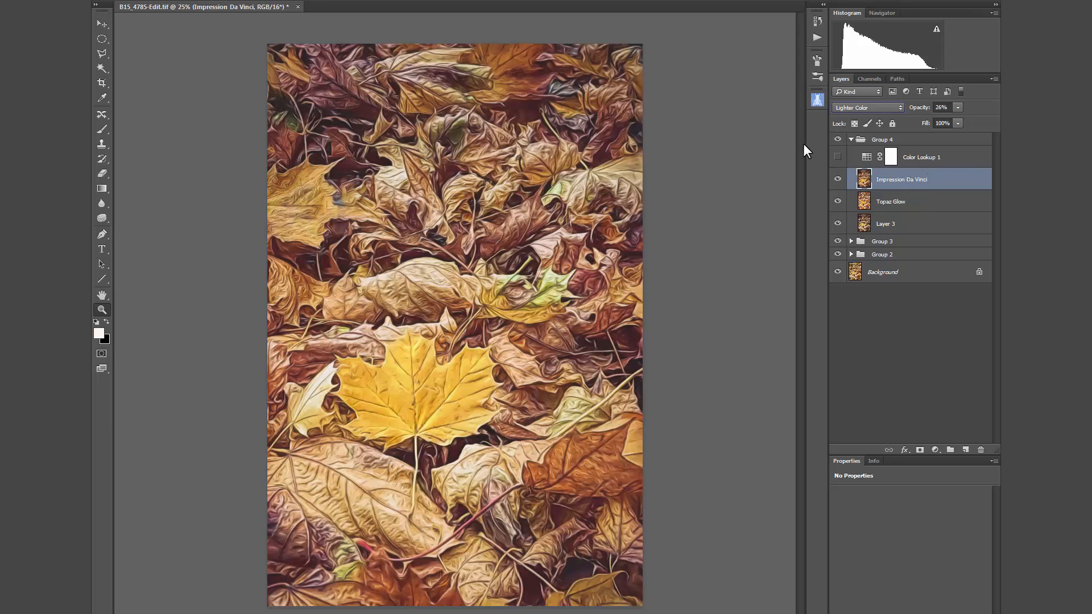
Preview the image with the Color Lookup 1 adjustment layer shown, and hide the layer again.
{"action": "left_click", "coordinate": [837, 157]}
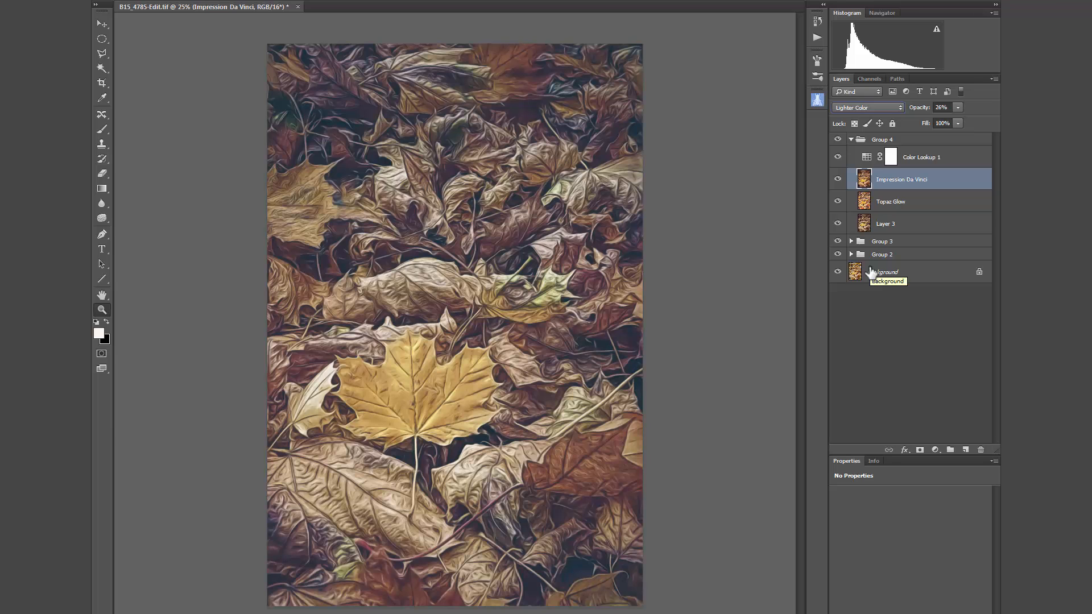
{"action": "left_click", "coordinate": [837, 156]}
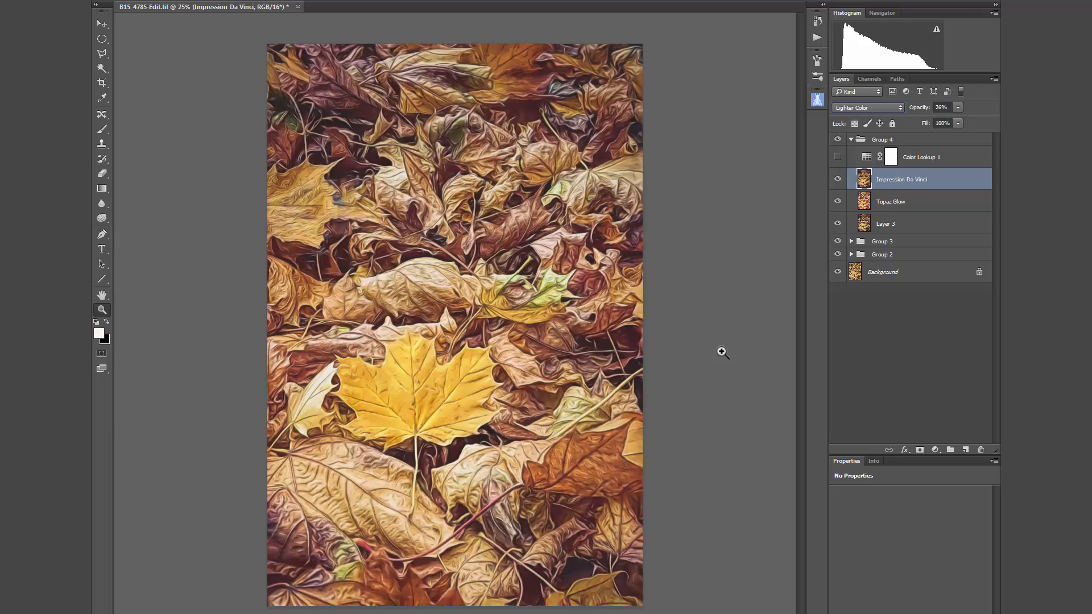
Show the Color Lookup 1 adjustment layer and select its adjustment to display the lookup settings.
{"action": "left_click", "coordinate": [837, 156]}
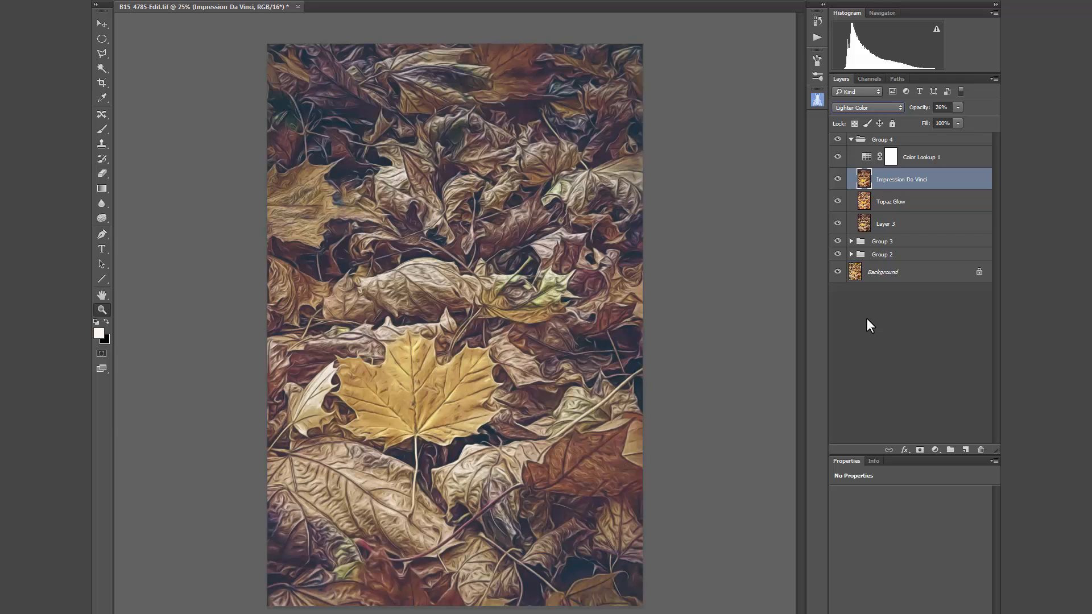
{"action": "left_click", "coordinate": [921, 157]}
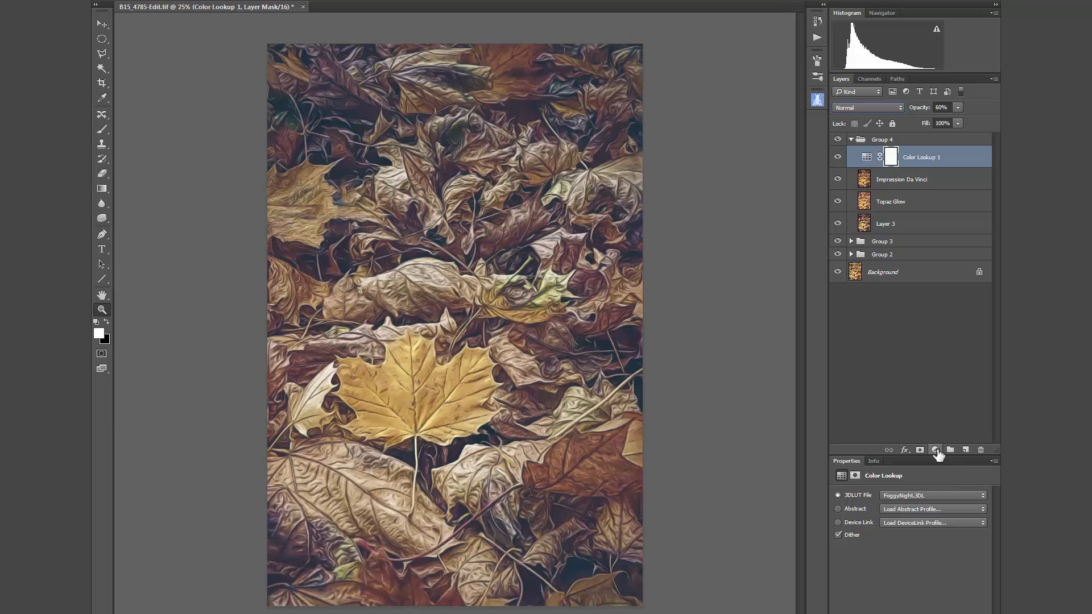
{"action": "left_click", "coordinate": [934, 449]}
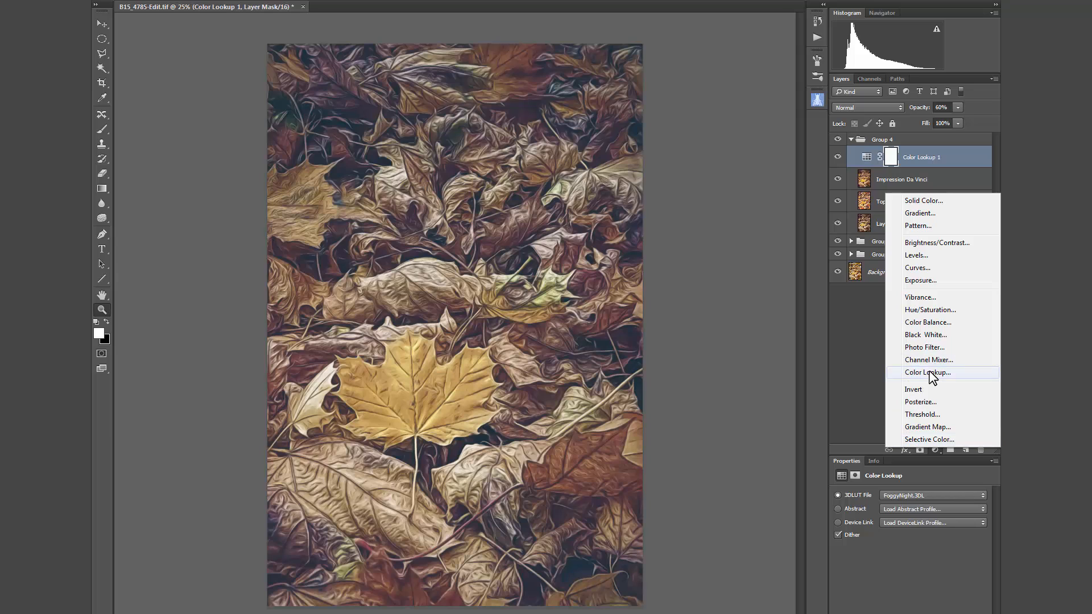
{"action": "left_click", "coordinate": [858, 365]}
{"action": "left_click", "coordinate": [866, 157]}
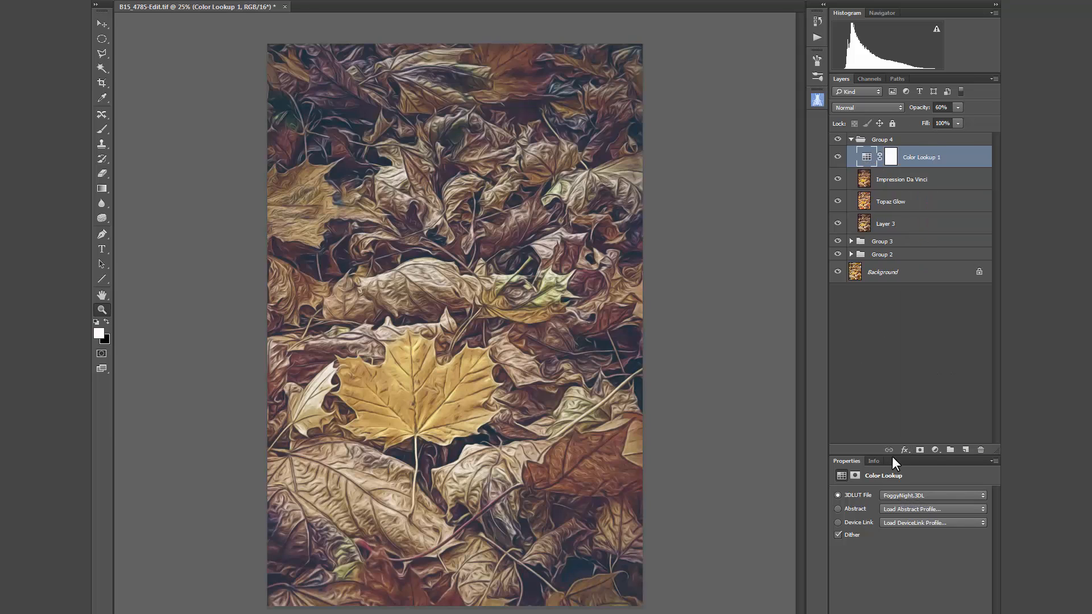
Enlarge the adjustment settings area and browse the available 3DLUT files, keeping FoggyNight.3DL as the lookup.
{"action": "left_click_drag", "start_coordinate": [865, 455], "coordinate": [875, 363]}
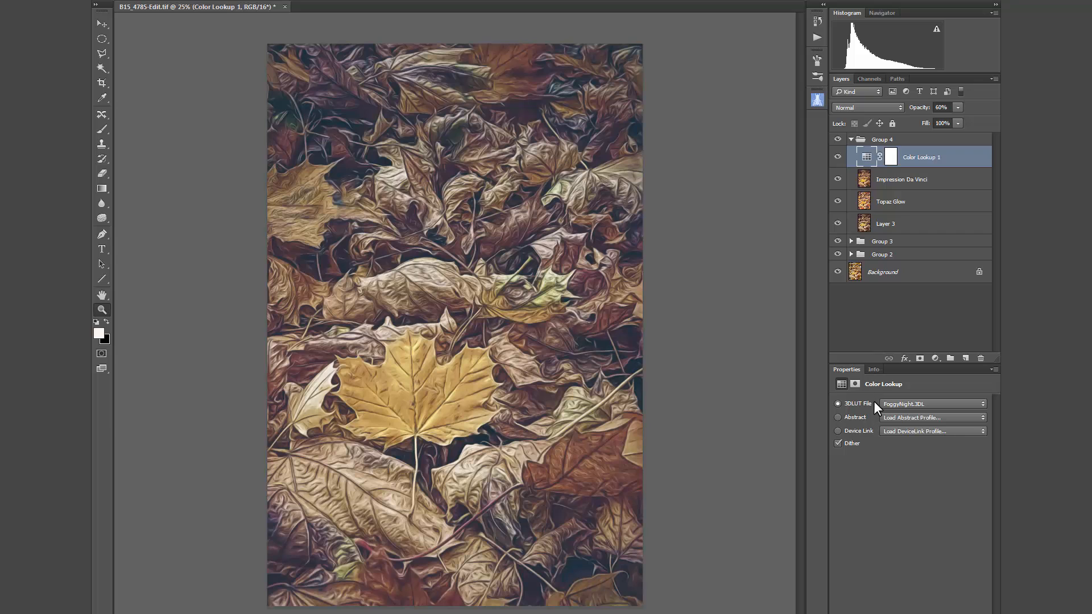
{"action": "left_click", "coordinate": [892, 405]}
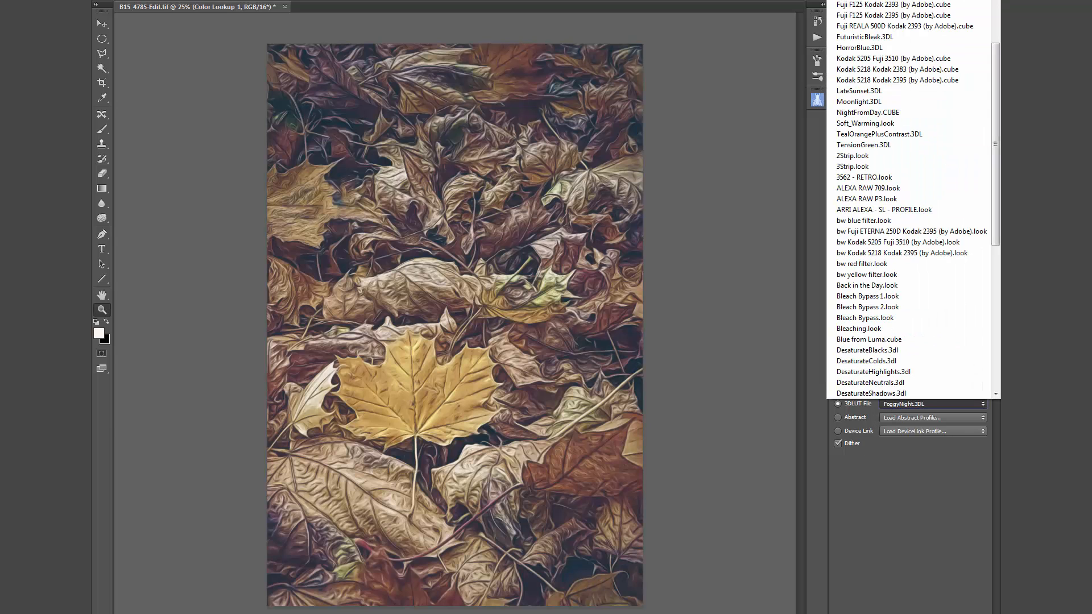
{"action": "left_click_drag", "start_coordinate": [996, 130], "coordinate": [983, 9]}
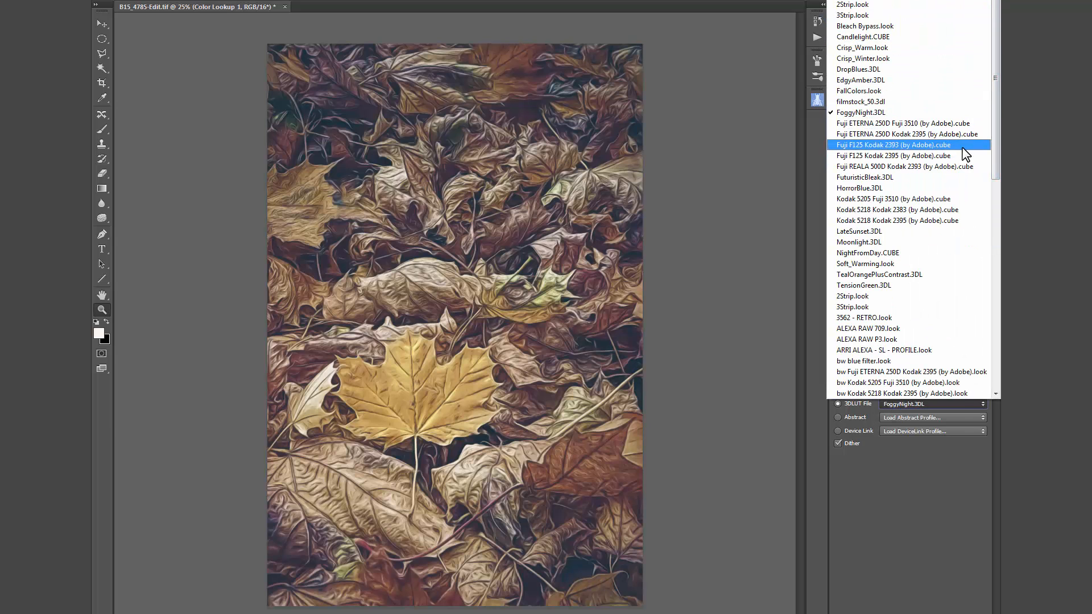
{"action": "left_click", "coordinate": [913, 572]}
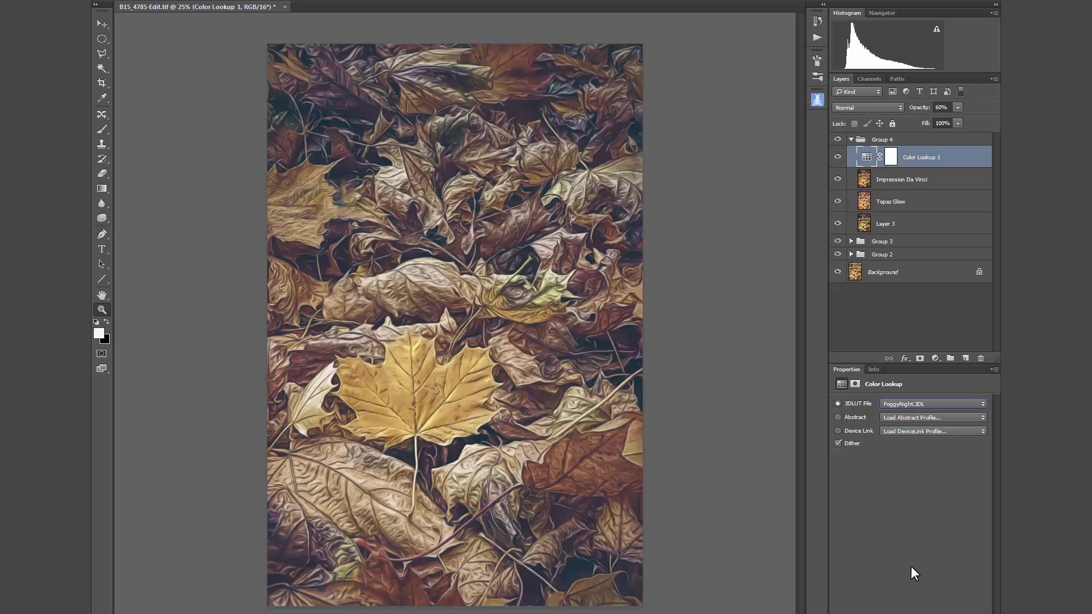
{"action": "left_click", "coordinate": [910, 405]}
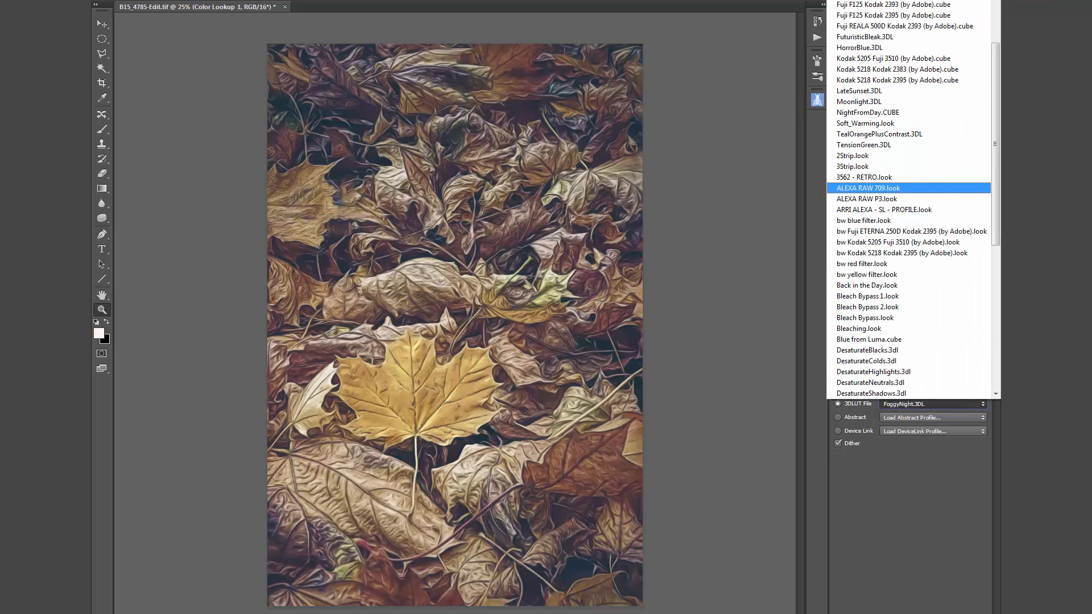
{"action": "left_click_drag", "start_coordinate": [996, 151], "coordinate": [995, 87]}
{"action": "left_click", "coordinate": [898, 113]}
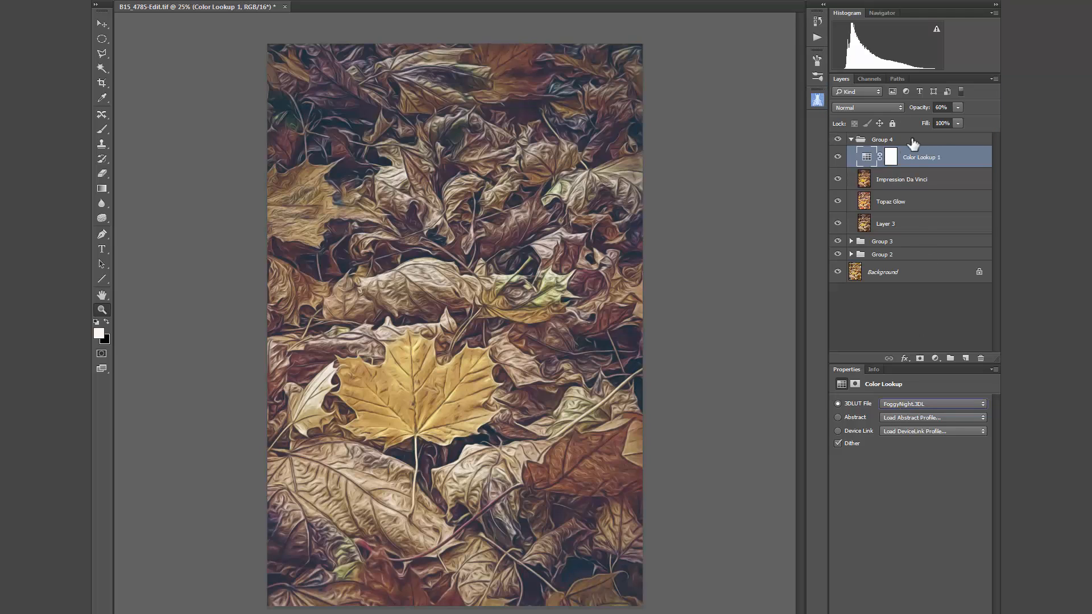
Set the opacity of the Color Lookup 1 layer to 100%.
{"action": "left_click", "coordinate": [948, 108]}
{"action": "left_click_drag", "start_coordinate": [947, 108], "coordinate": [909, 111]}
{"action": "type", "text": "100"}
{"action": "key", "text": "Return"}
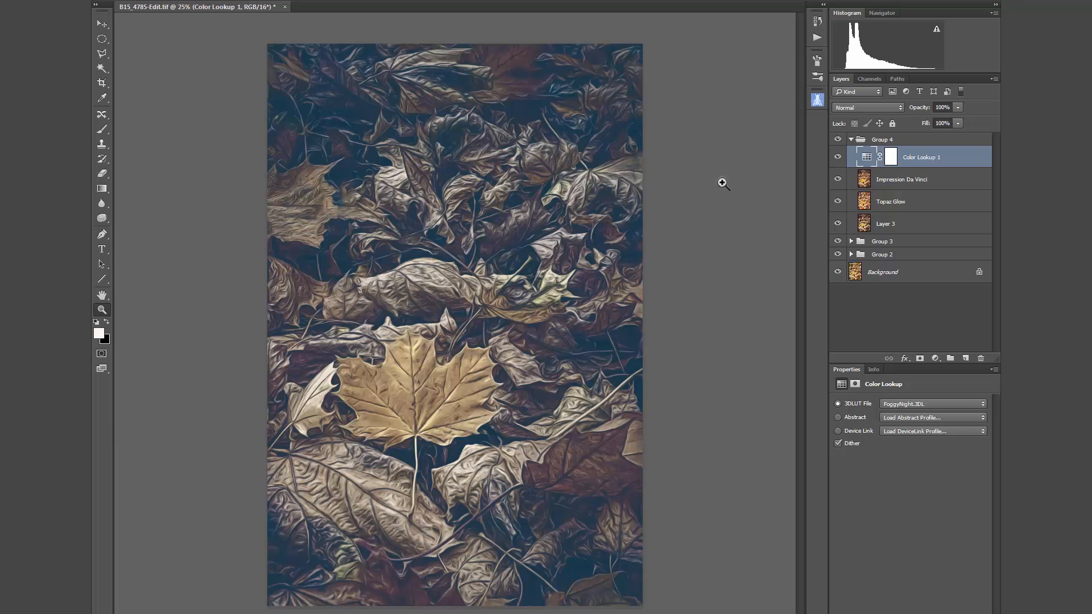
Set the Color Lookup 1 layer's opacity to 60%, keeping its blend mode at Normal.
{"action": "left_click", "coordinate": [948, 110]}
{"action": "type", "text": "60"}
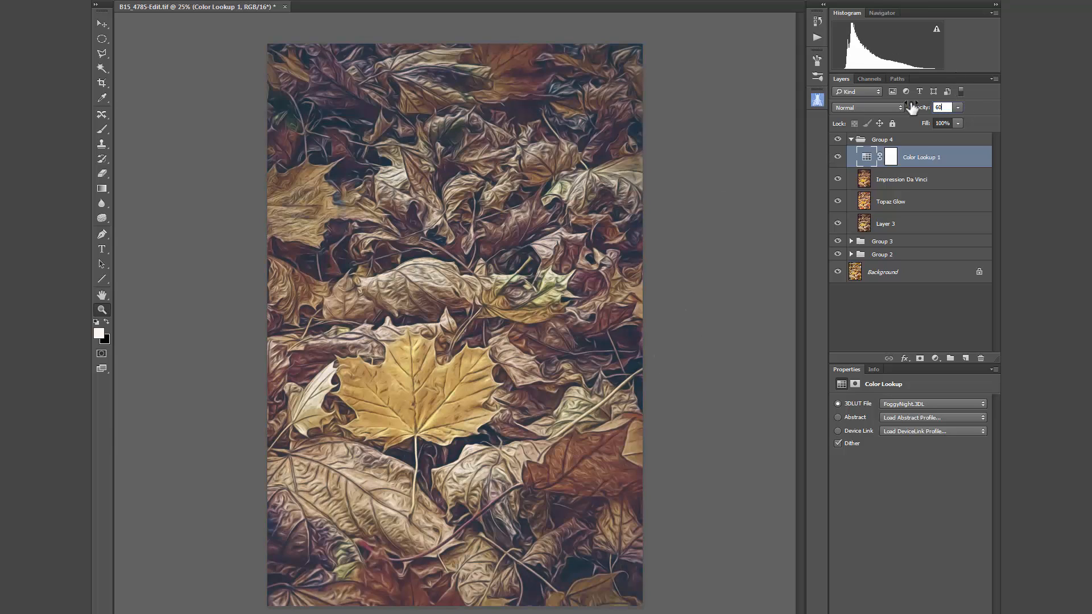
{"action": "left_click", "coordinate": [887, 109]}
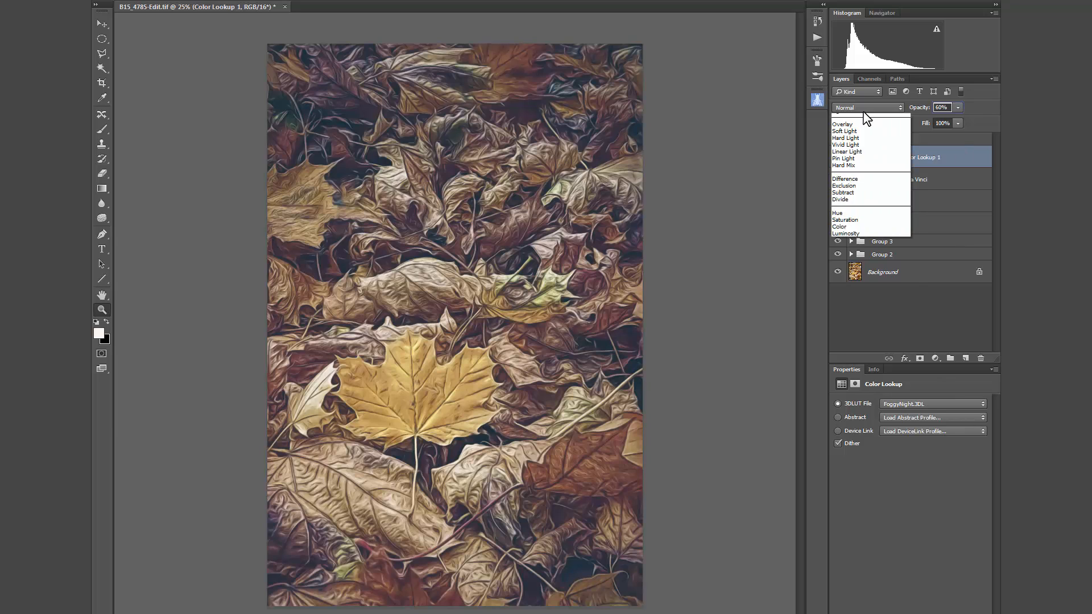
{"action": "left_click", "coordinate": [913, 108]}
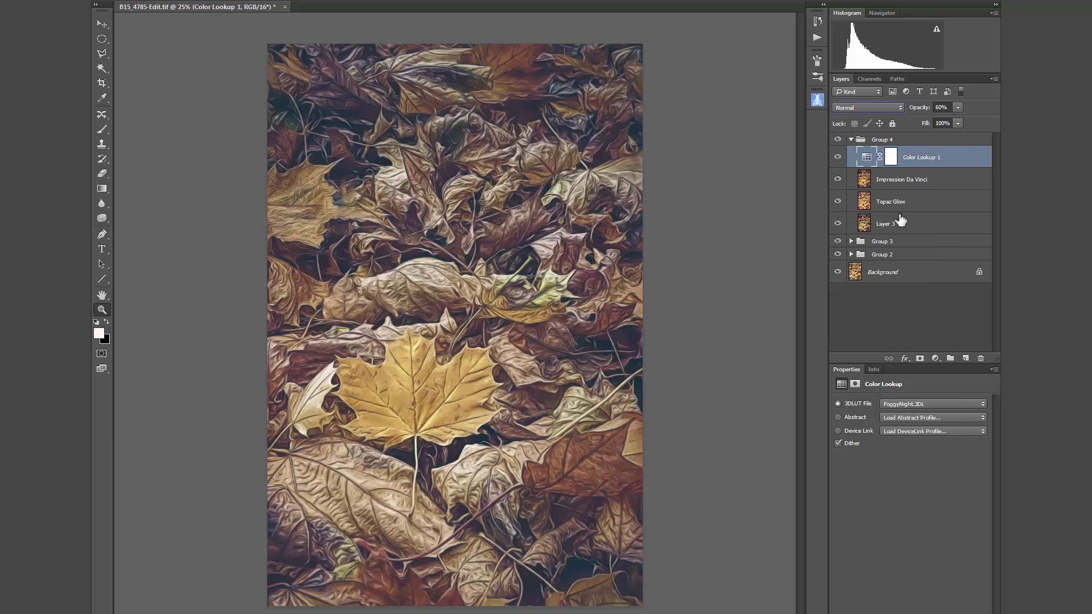
Collapse Group 4 and, with Groups 2 and 3 hidden, compare the image with and without Group 4, leaving it shown.
{"action": "left_click", "coordinate": [849, 140]}
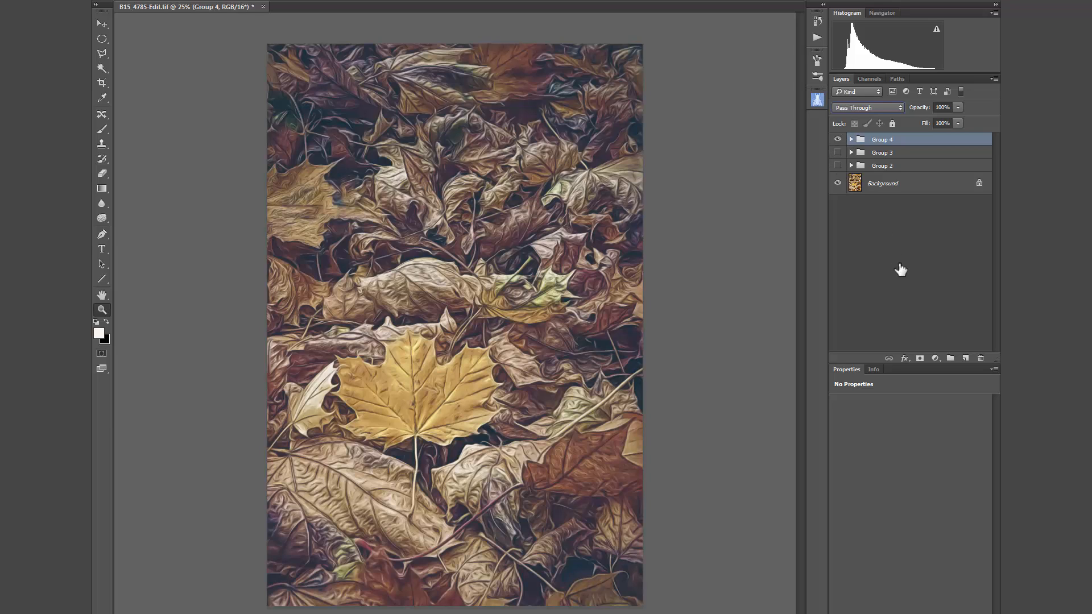
{"action": "left_click", "coordinate": [836, 140]}
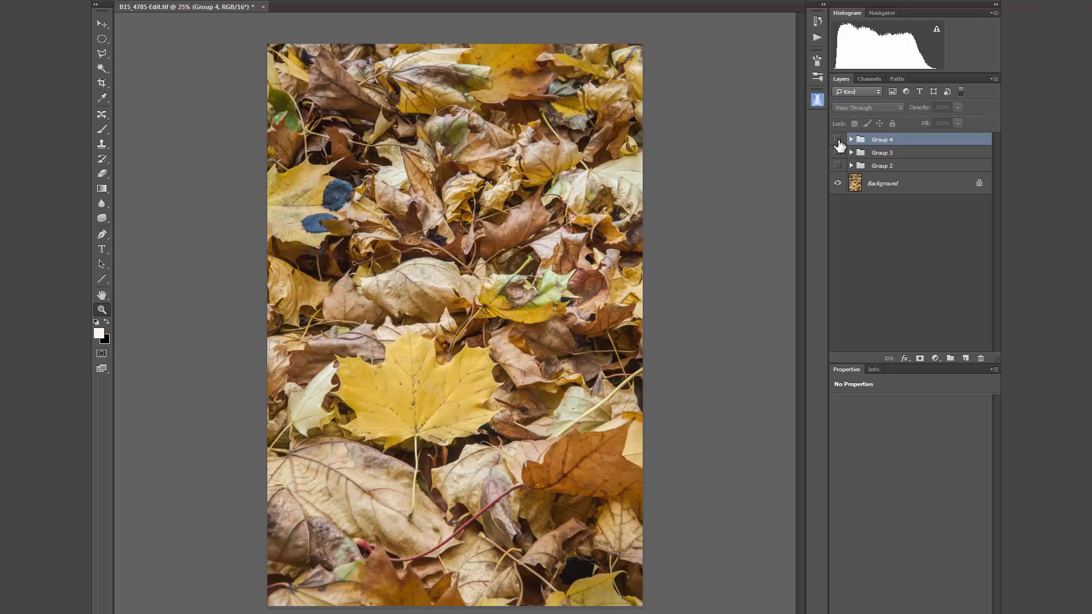
{"action": "left_click", "coordinate": [837, 140]}
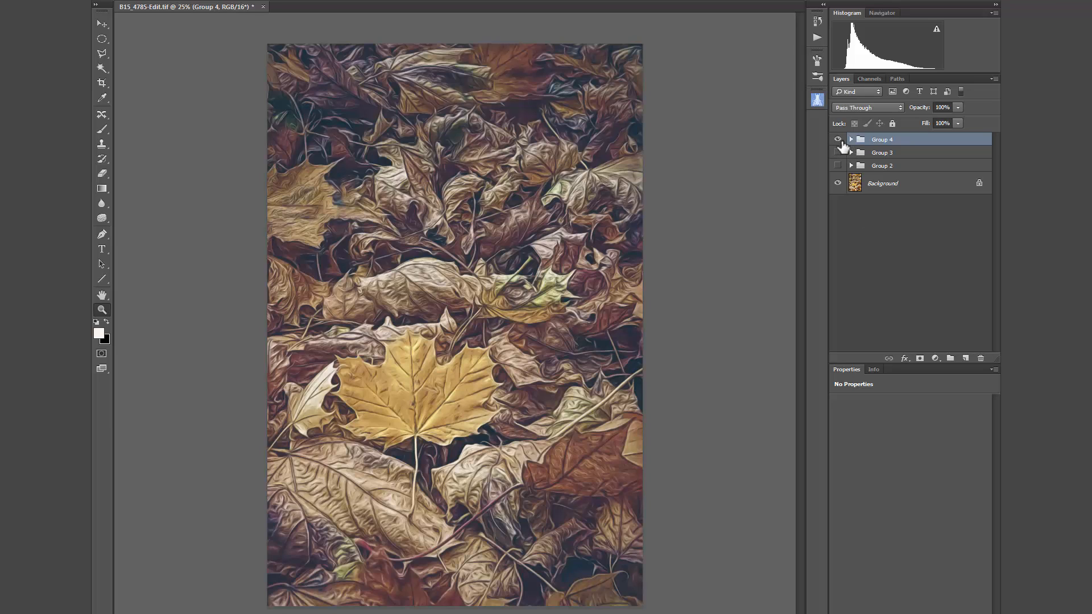
{"action": "left_click", "coordinate": [838, 139]}
{"action": "left_click", "coordinate": [838, 140]}
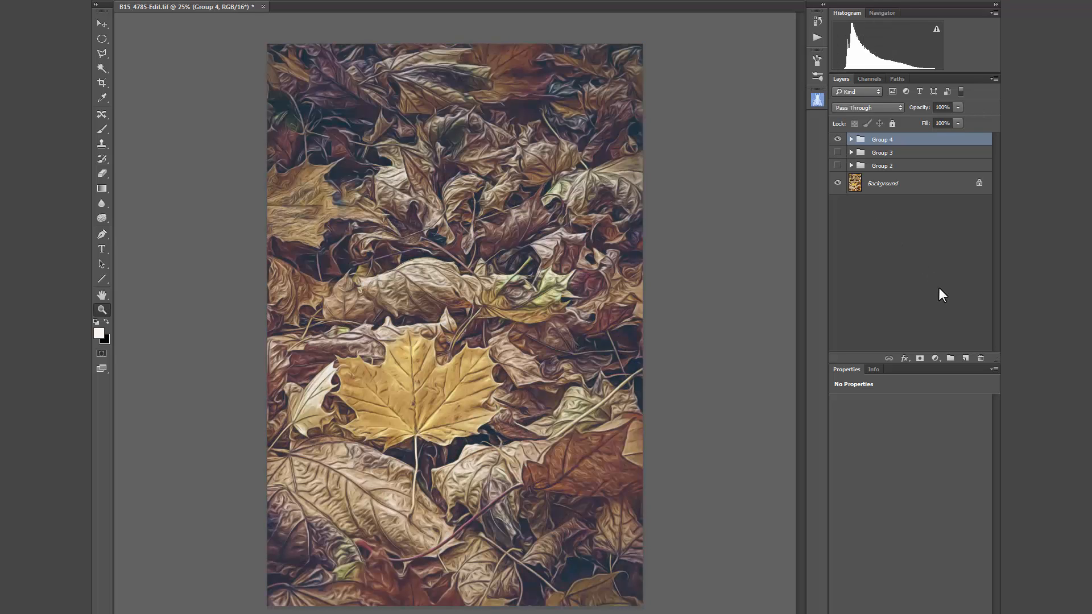